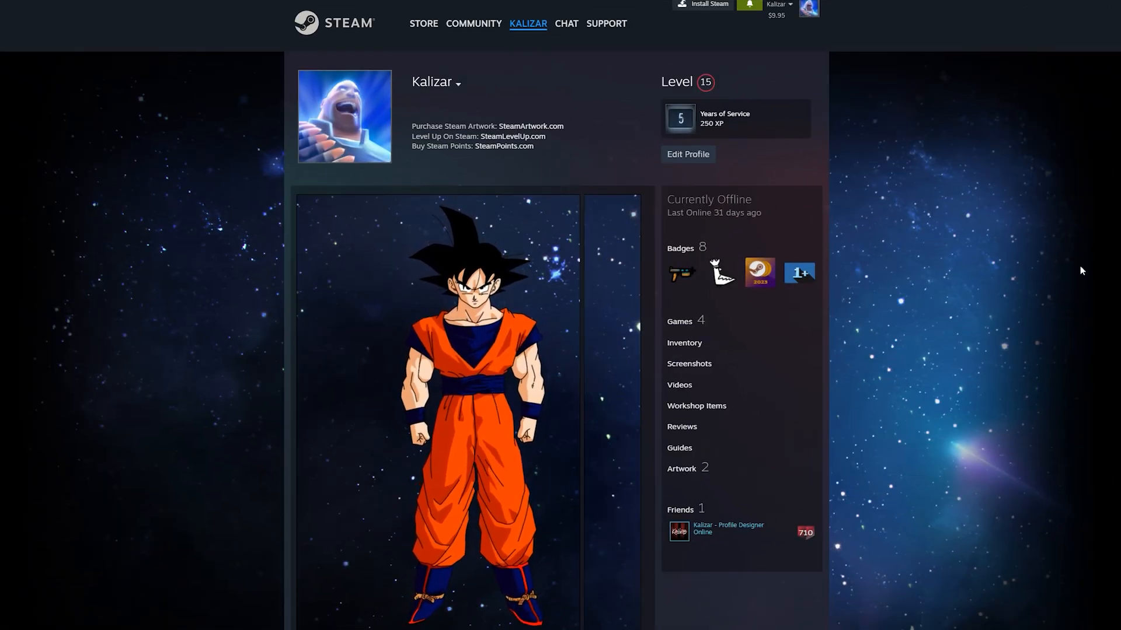
scroll(491, 397, "down", 2)
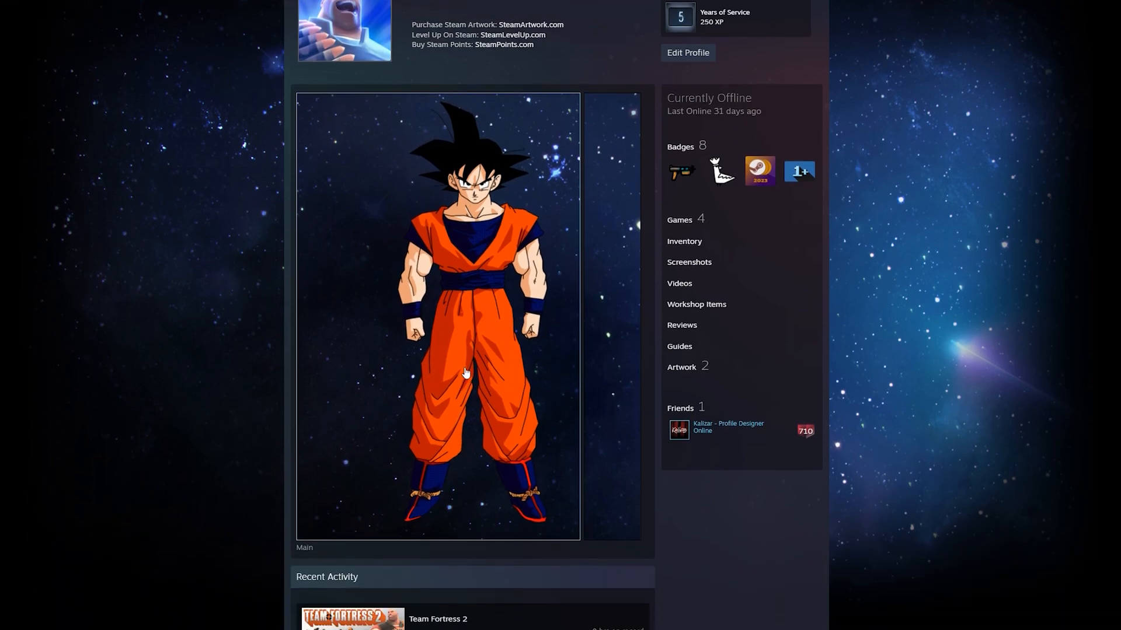
scroll(497, 373, "up", 3)
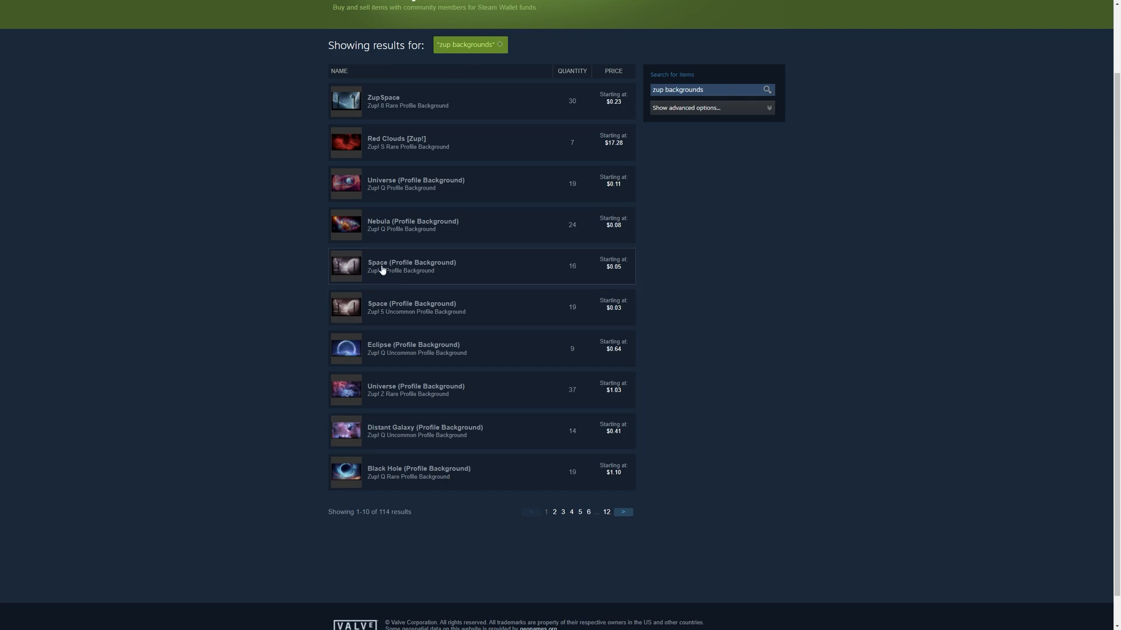
Browse the first two pages of Community Market results for "zup backgrounds", examining the background thumbnails and prices.
key("ctrl+plus")
key("ctrl+plus")
key("ctrl+plus")
key("ctrl+plus")
key("ctrl+plus")
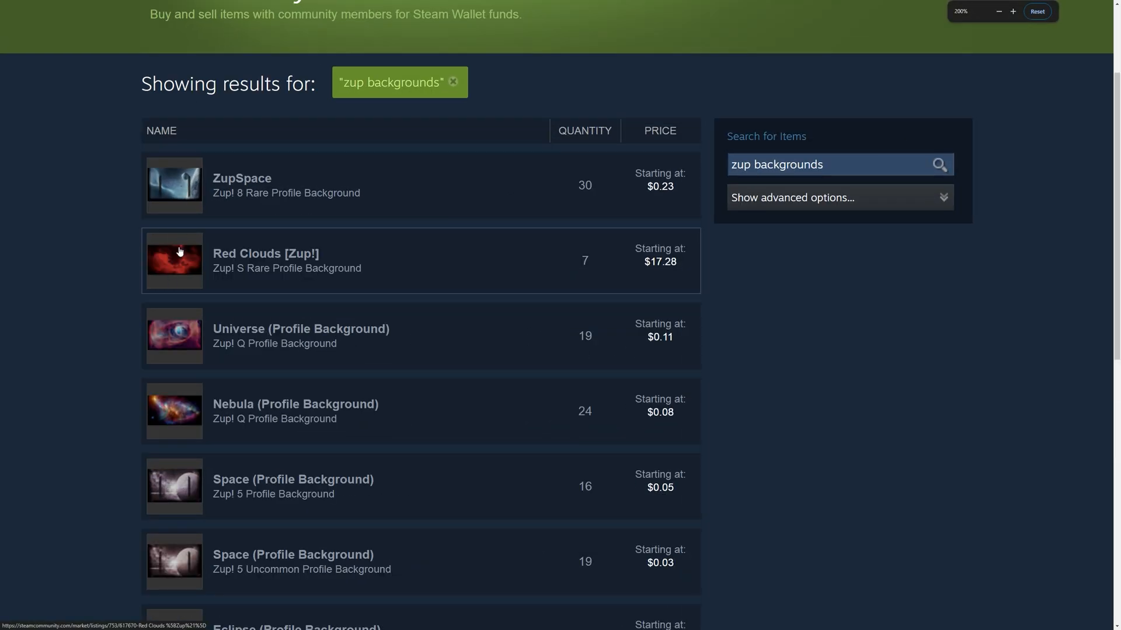
scroll(187, 448, "down", 5)
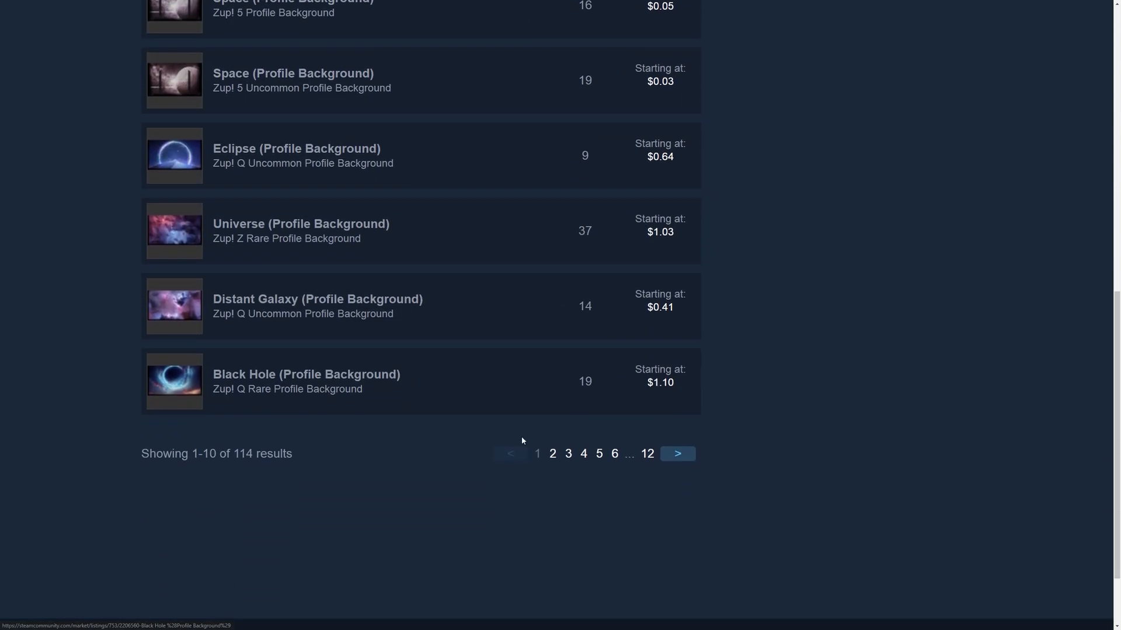
left_click(678, 537)
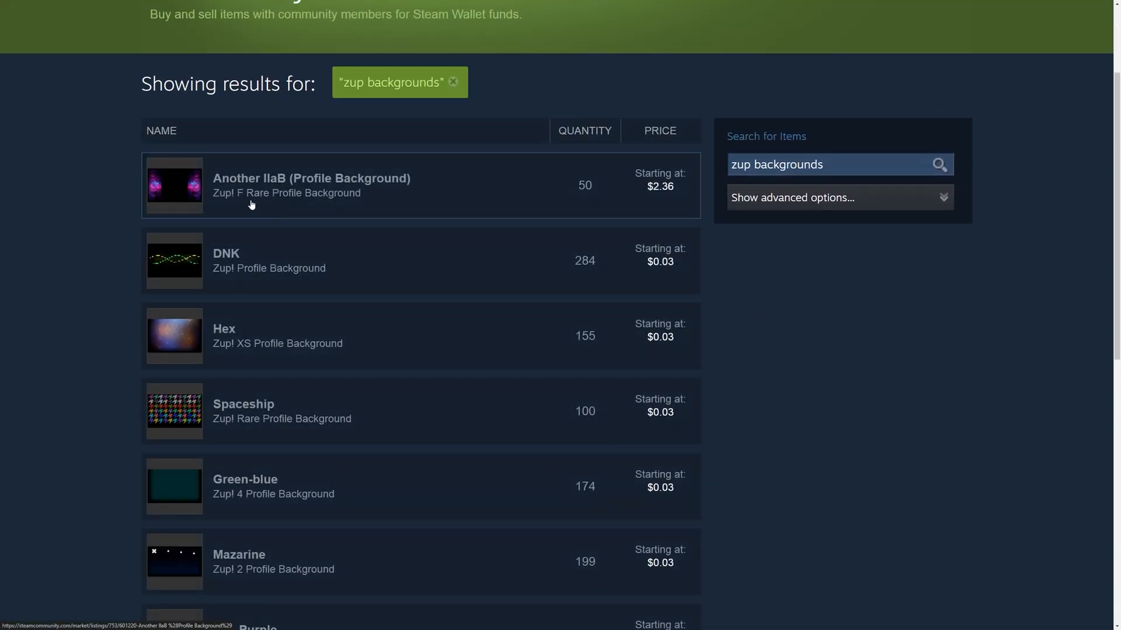
scroll(290, 231, "down", 5)
scroll(835, 429, "up", 6)
key("ctrl+minus")
key("ctrl+minus")
key("ctrl+minus")
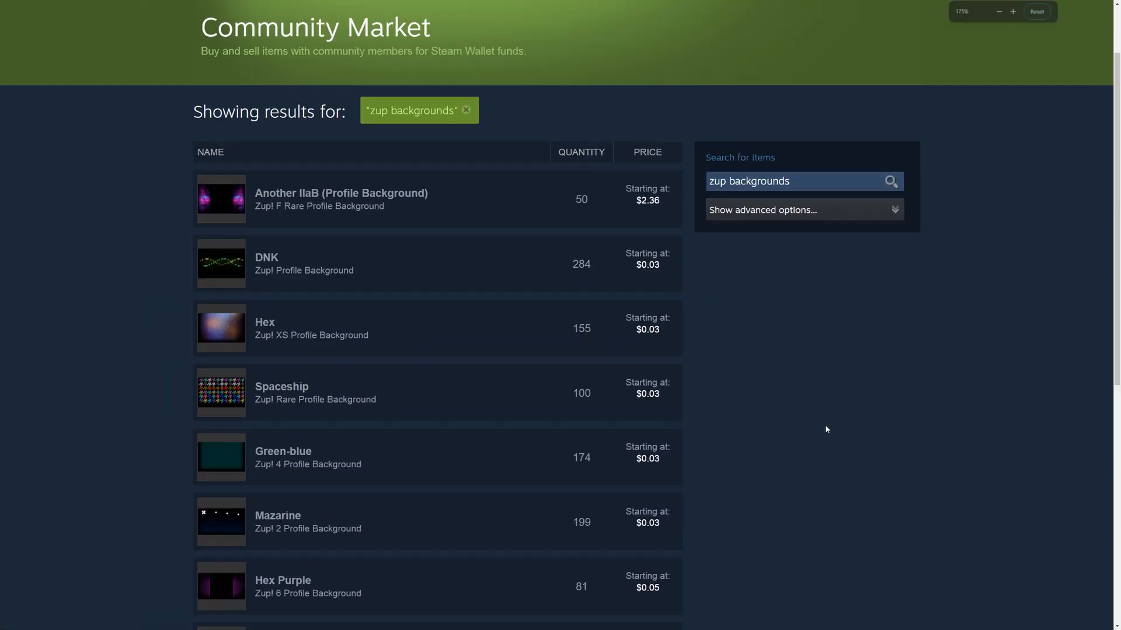
scroll(822, 419, "up", 1)
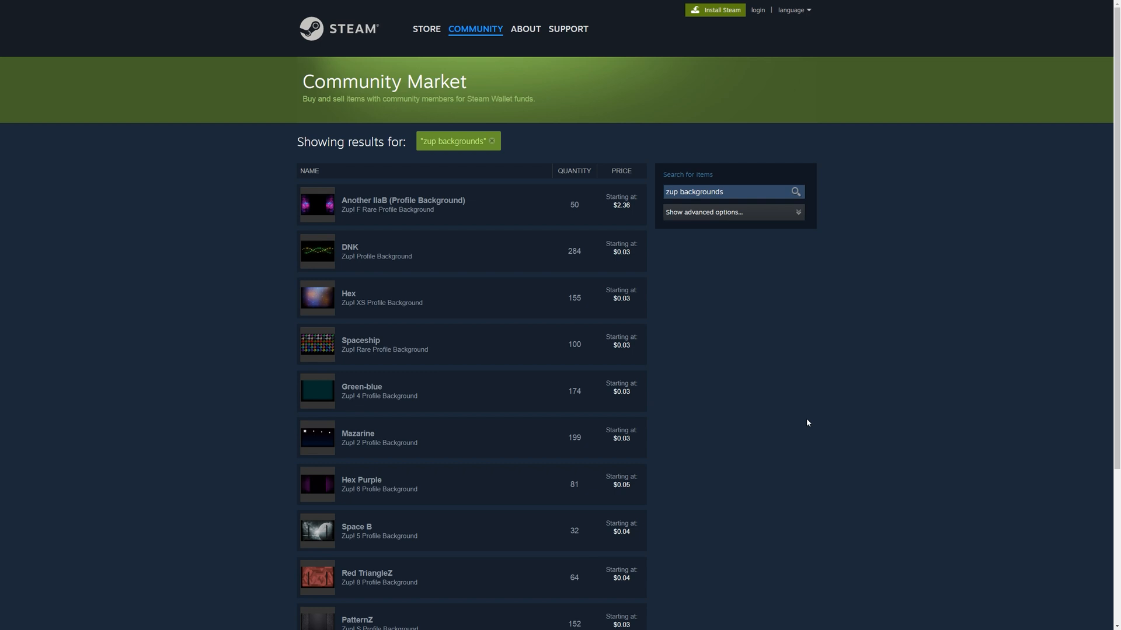
Open the Community Market listing for the Blue Space profile background from Sid Meier's Civilization: Beyond Earth.
mouse_move(464, 33)
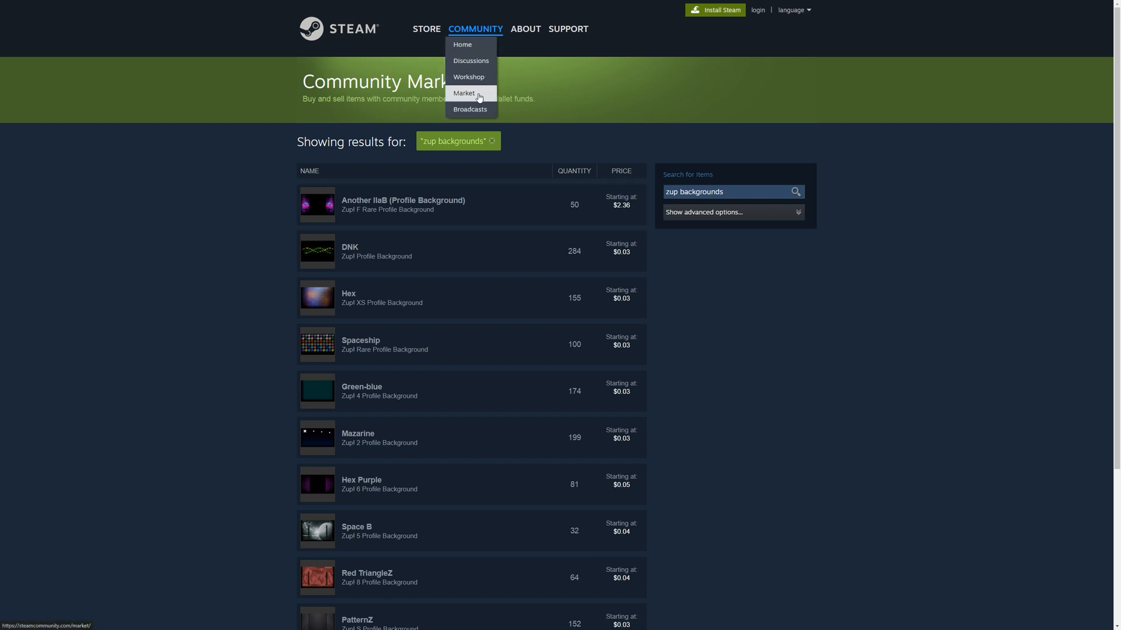
left_click_drag(736, 197, 682, 192)
left_click(736, 260)
scroll(738, 321, "down", 4)
left_click(633, 460)
left_click(636, 465)
scroll(353, 455, "up", 3)
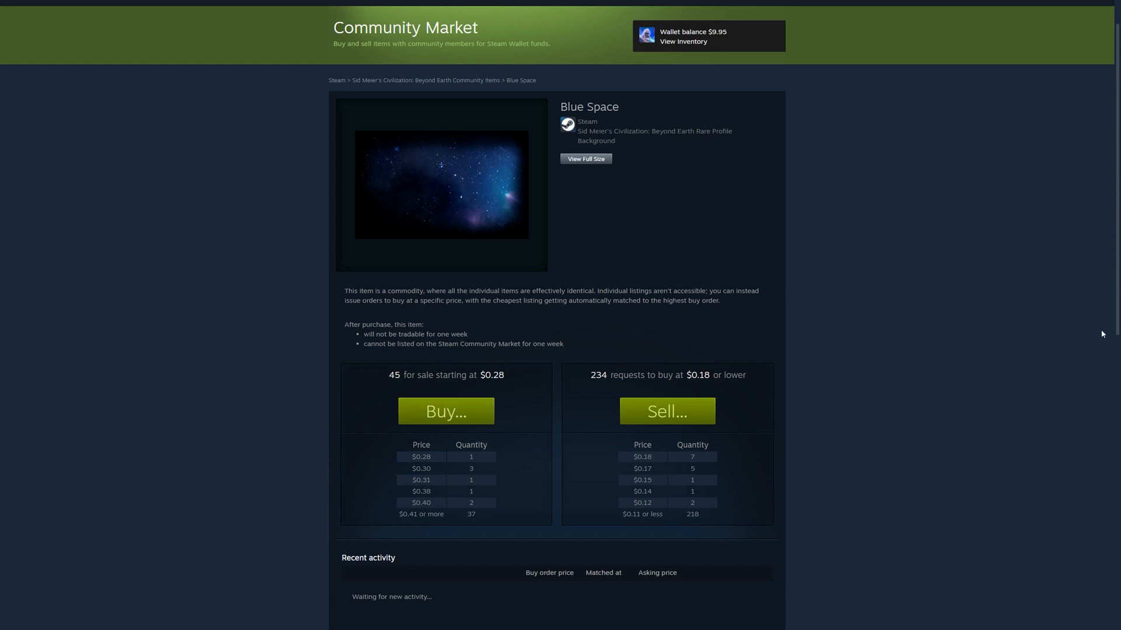
scroll(1102, 334, "up", 1)
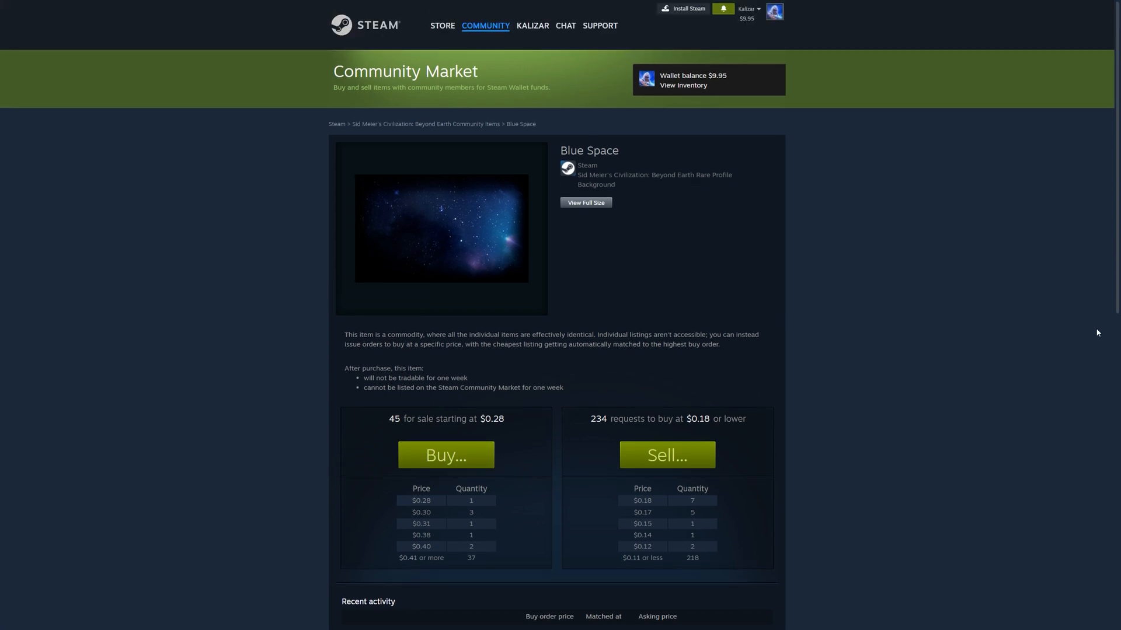
Set the Steam profile background to Blue Space, save the change and return to the profile page.
left_click(775, 17)
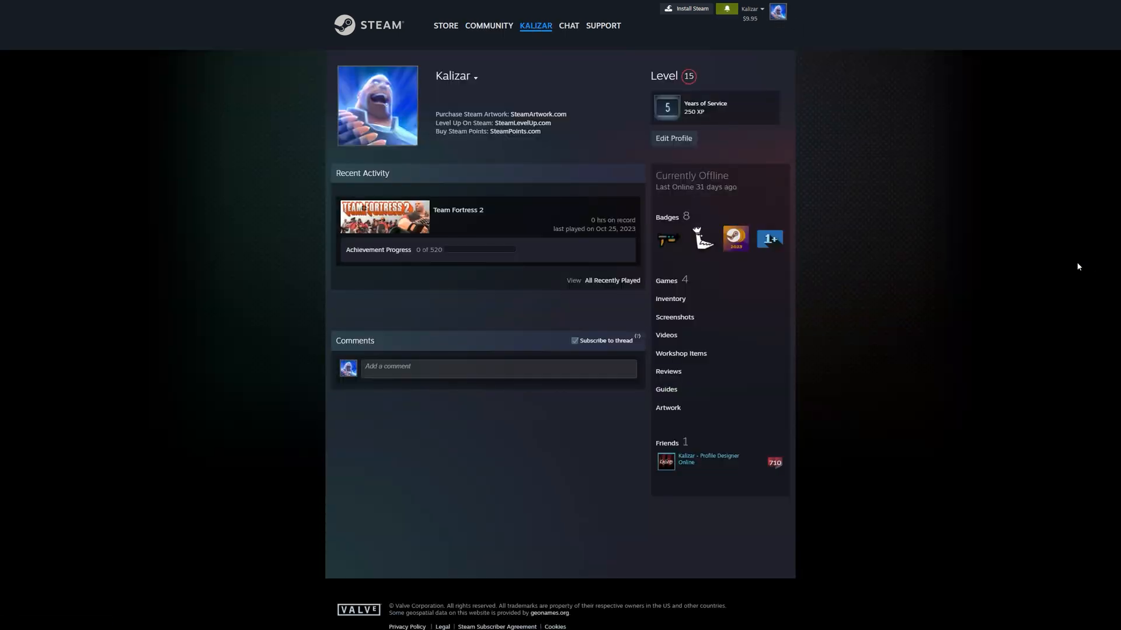
left_click(673, 139)
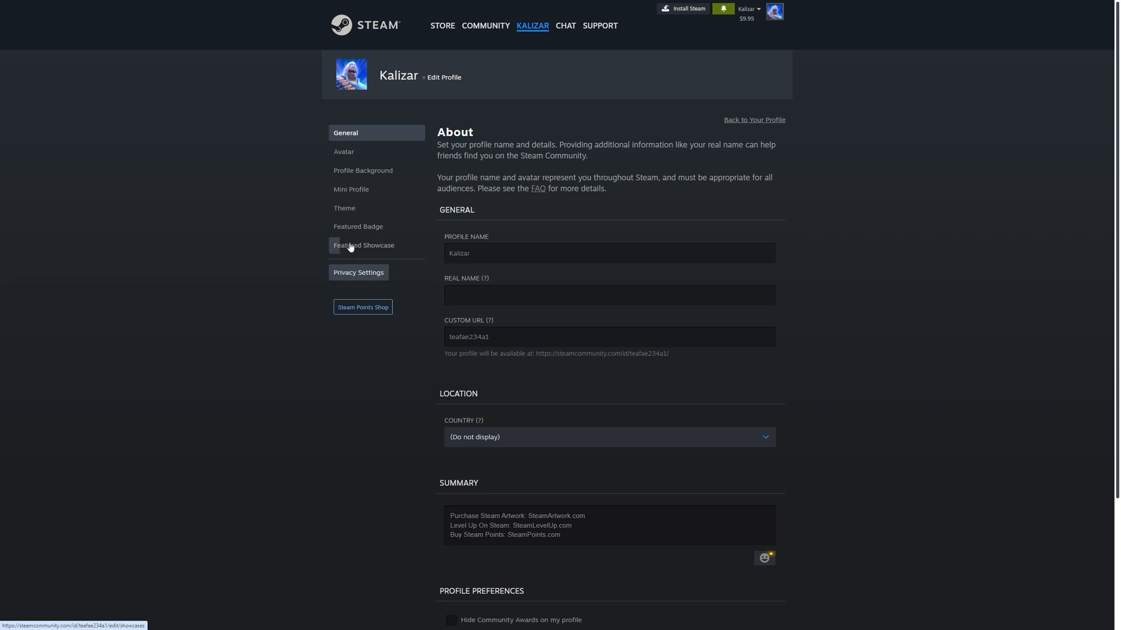
left_click(363, 170)
scroll(723, 339, "down", 1)
scroll(723, 338, "down", 1)
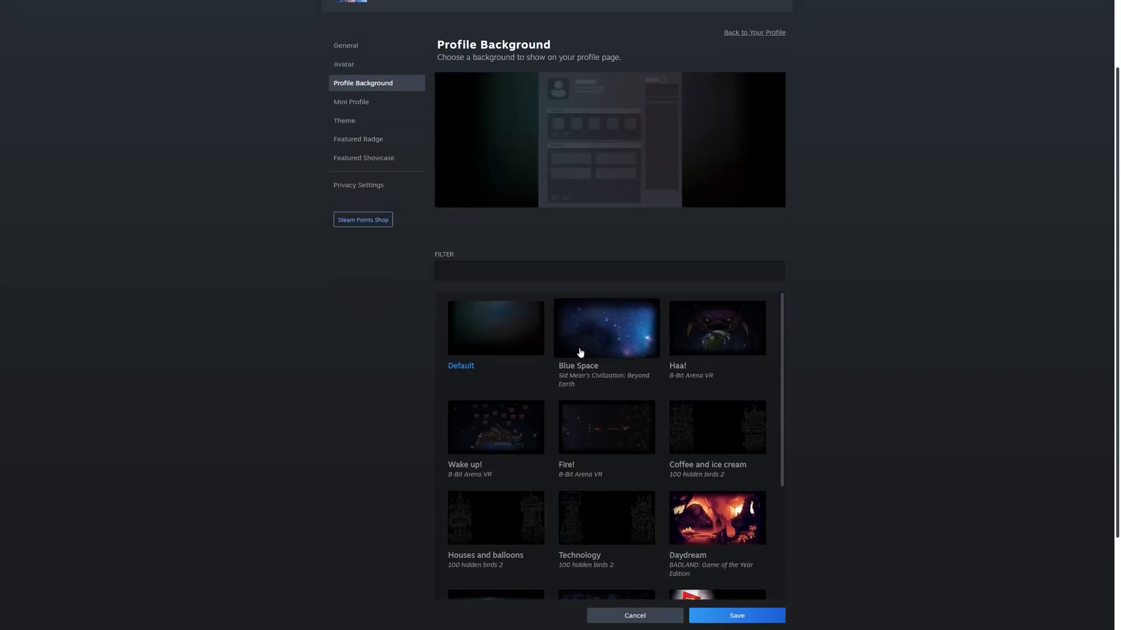
left_click(601, 339)
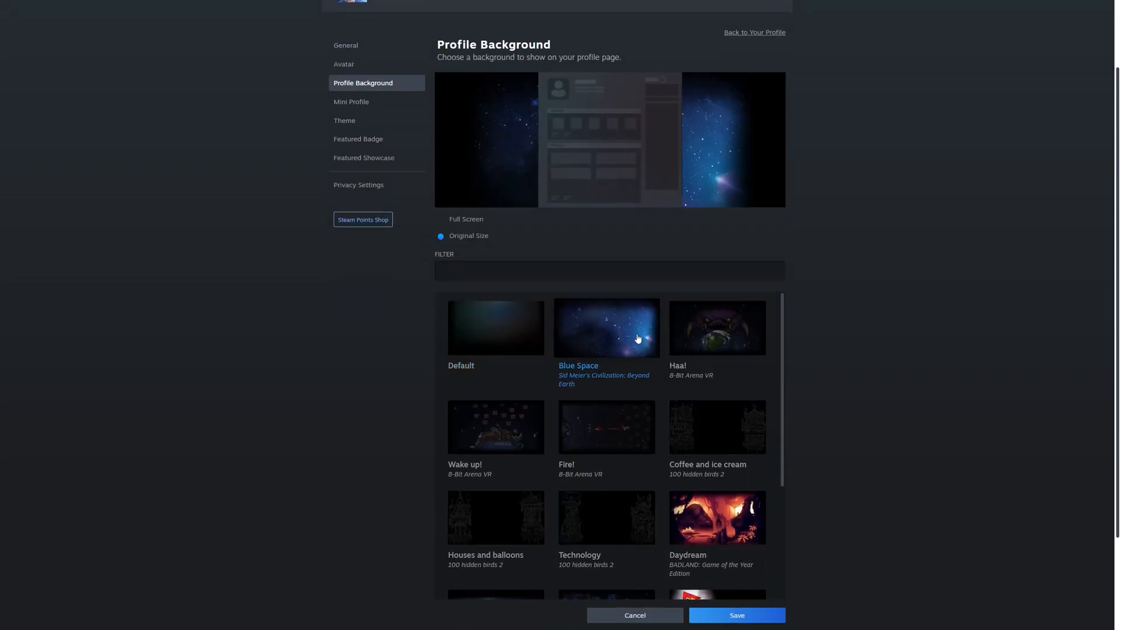
scroll(639, 339, "down", 1)
scroll(981, 425, "down", 1)
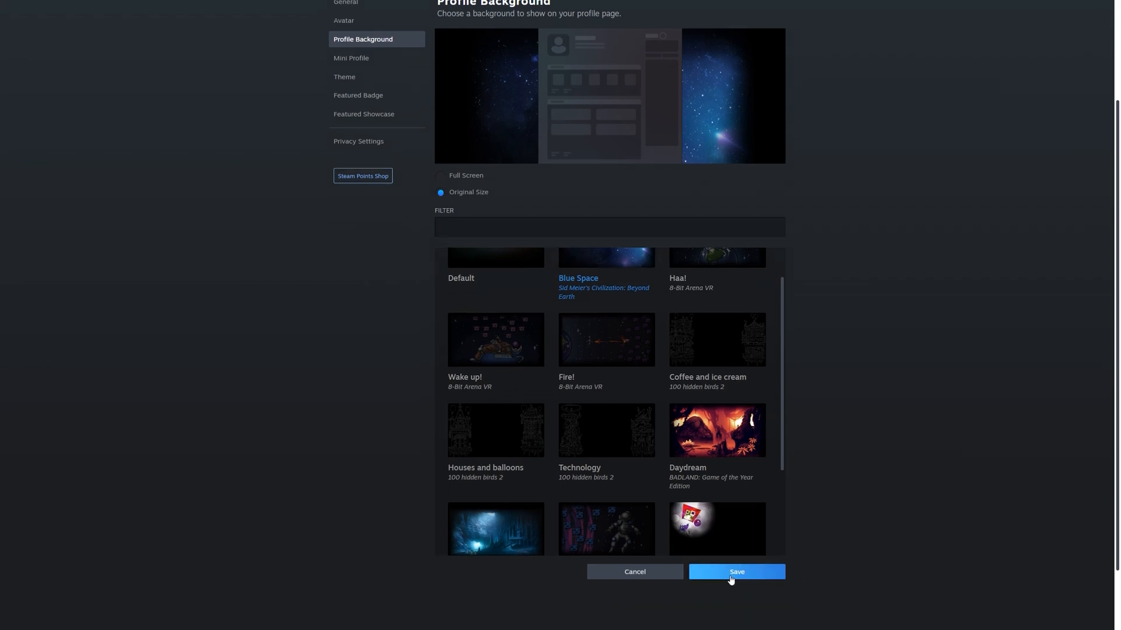
left_click(731, 574)
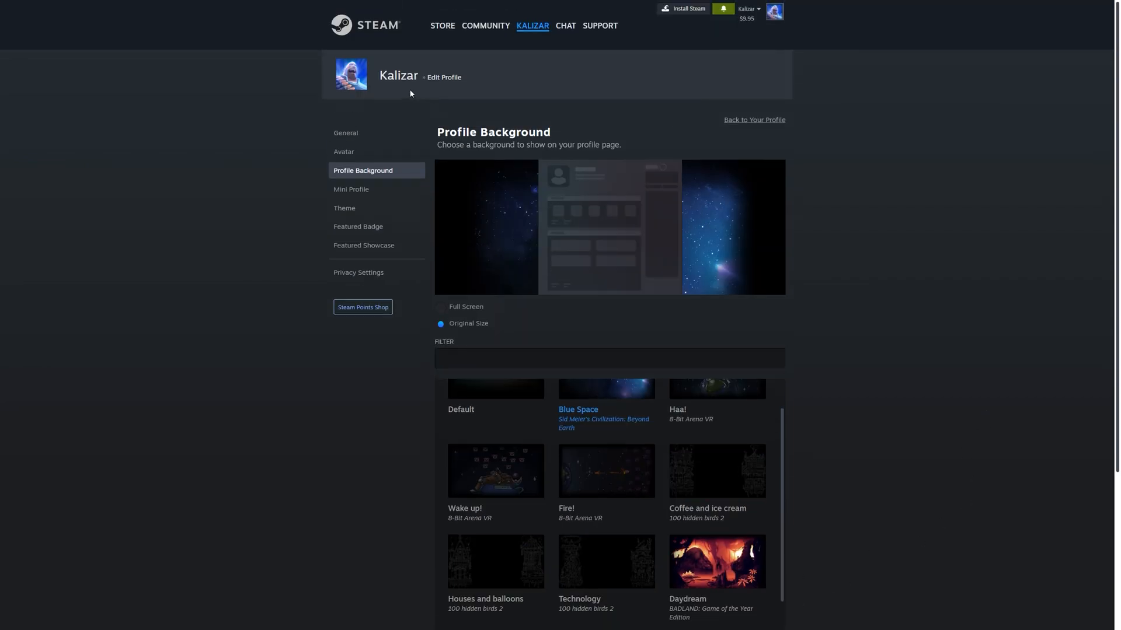
left_click(387, 77)
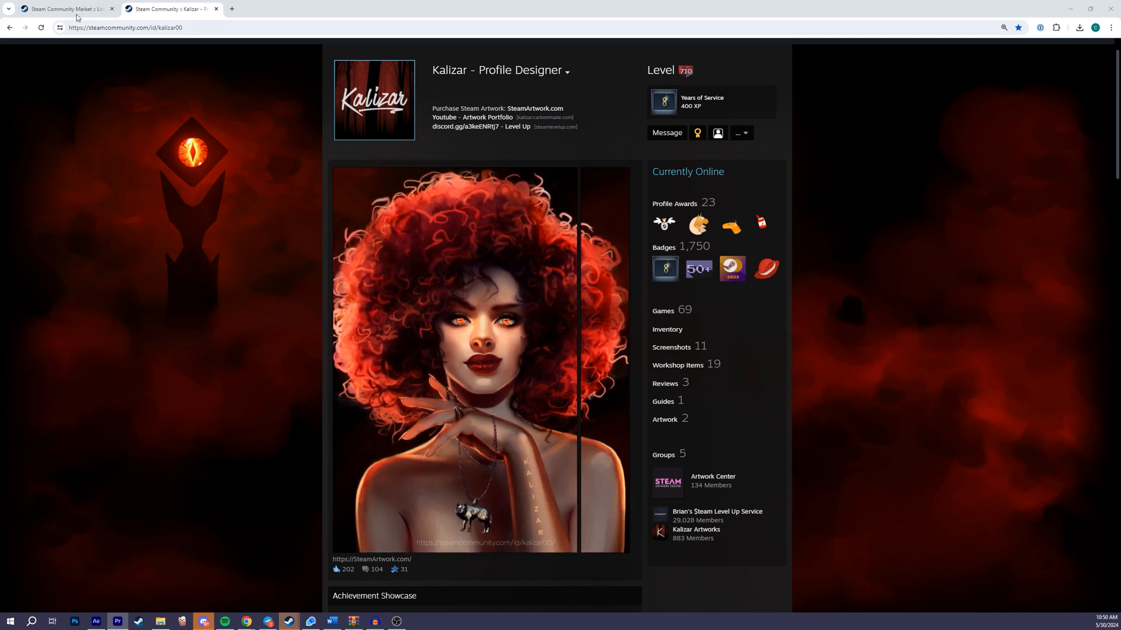
Open the full-size Blue Space image from its market listing and copy the image's web address.
key("ctrl+Tab")
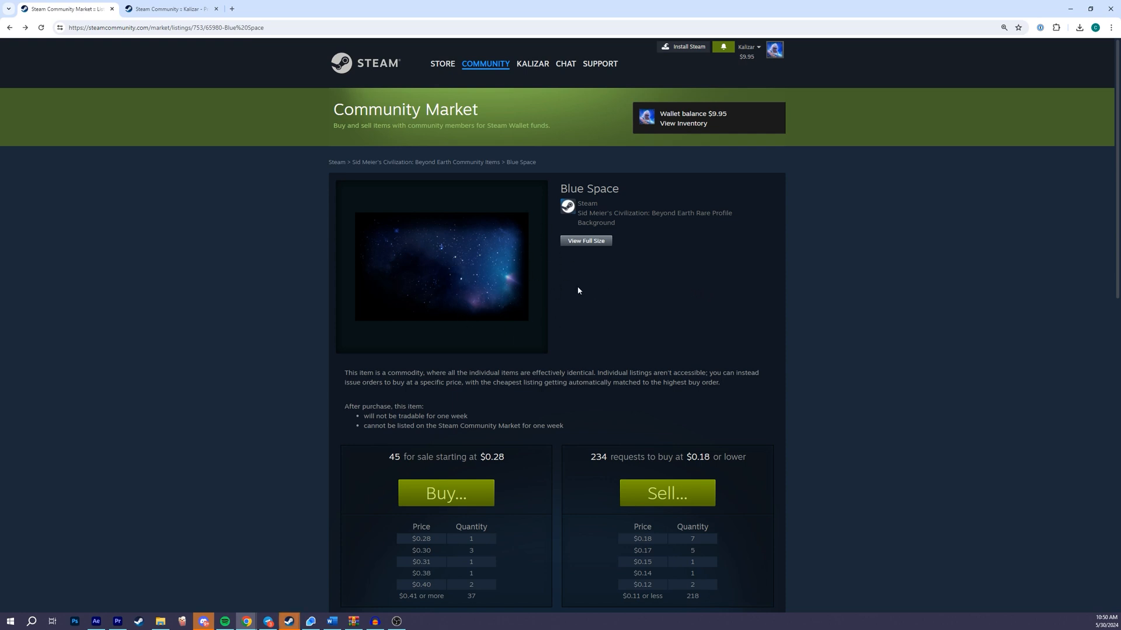
left_click(580, 243)
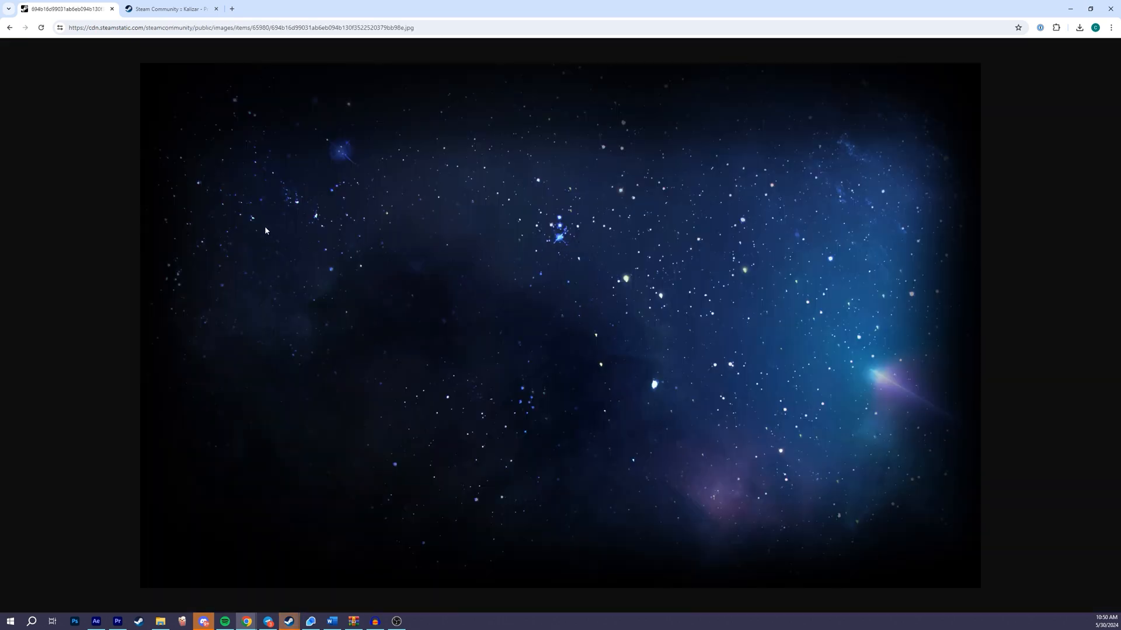
left_click(162, 29)
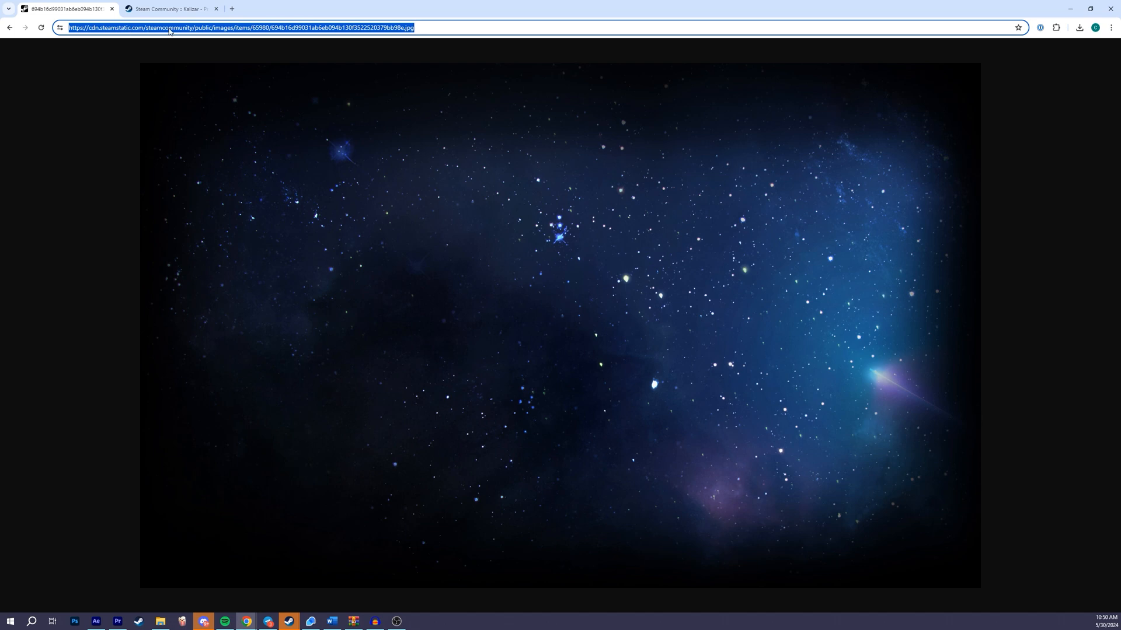
Open the Background Cropper tool at steamartworkhub.com/bgcropper in a new browser tab.
left_click(232, 9)
type("steamartworkhub.com/bgcropper")
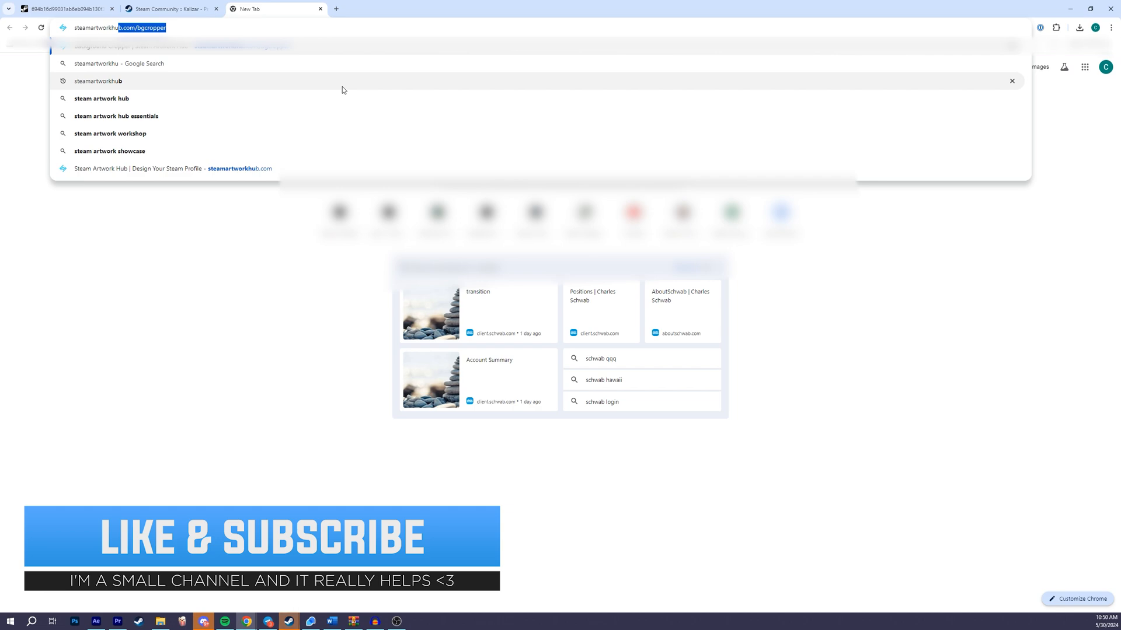
key("Return")
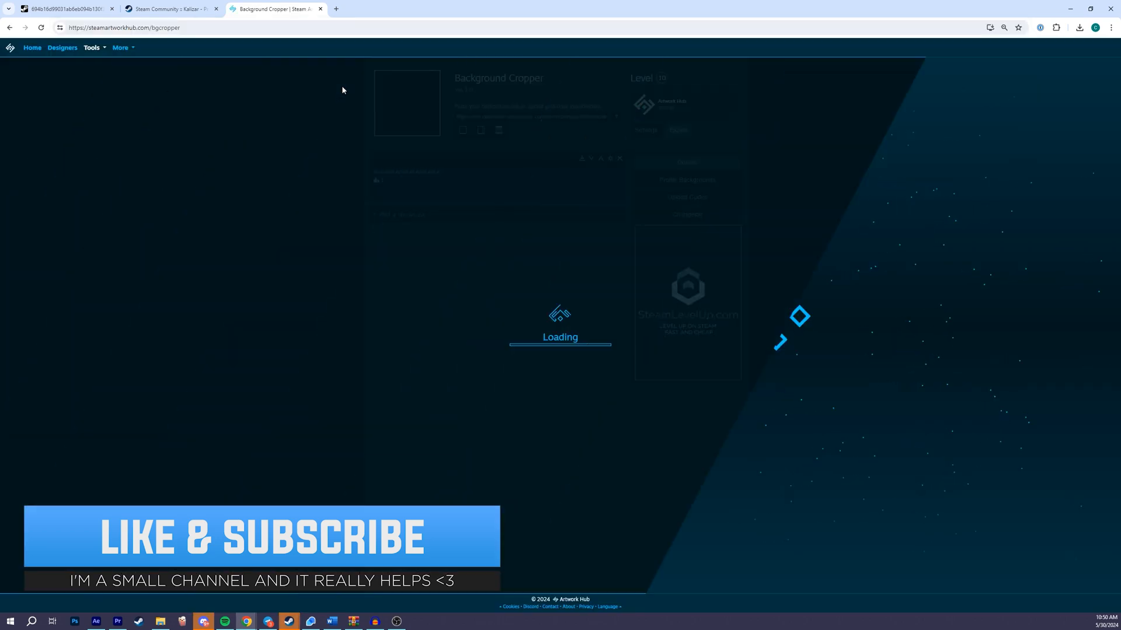
left_click(92, 48)
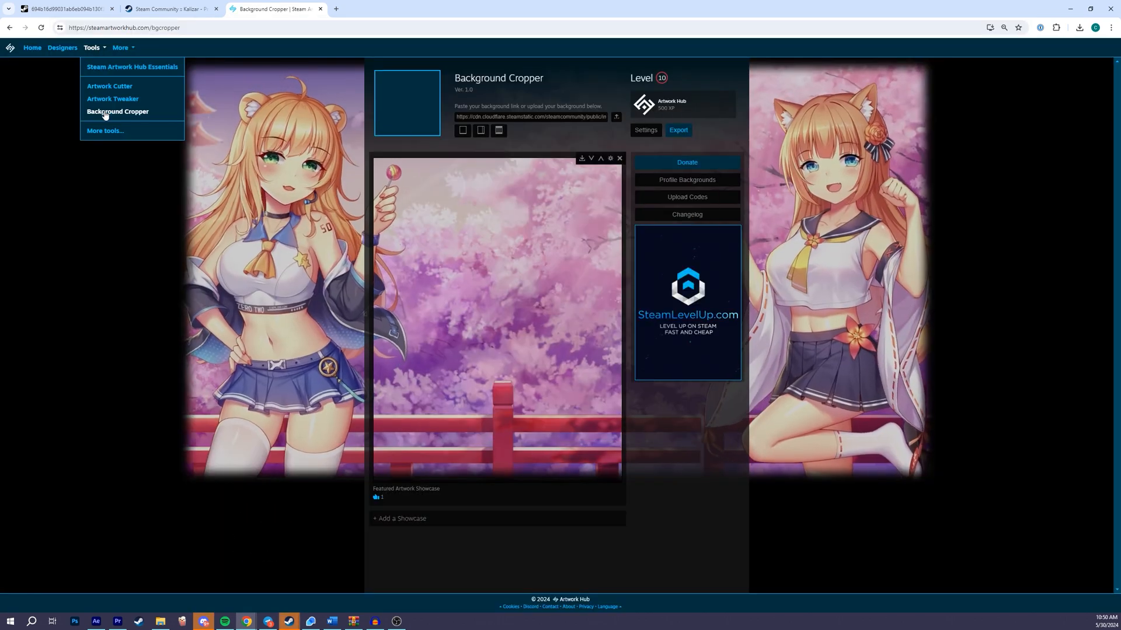
left_click(104, 109)
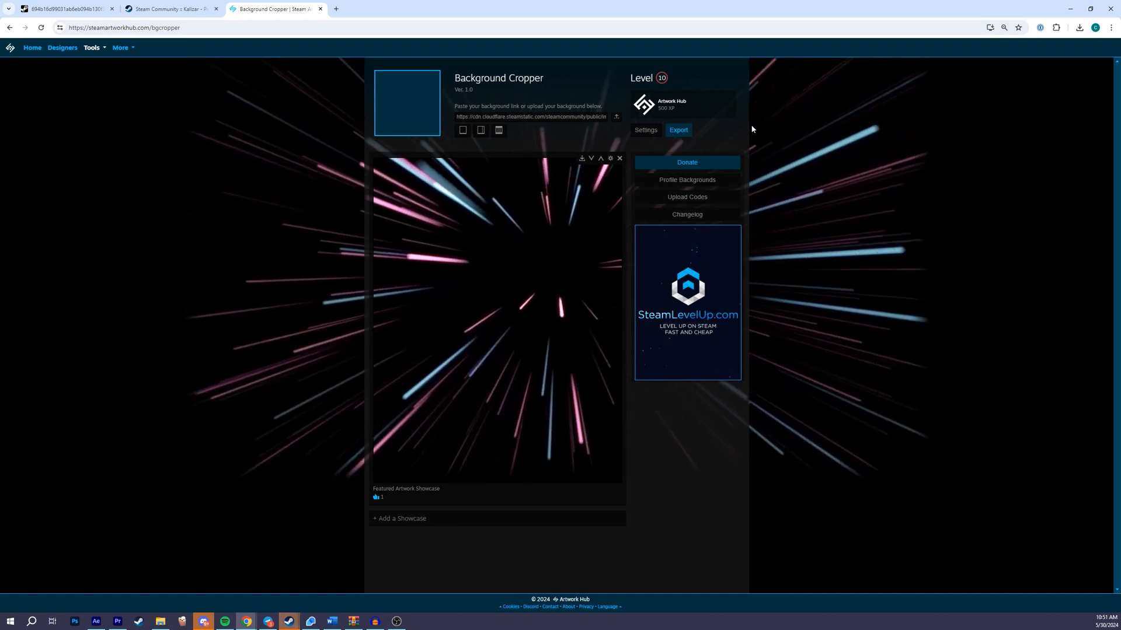
Choose the Artwork Showcase layout in the Background Cropper and load the copied Blue Space image link.
left_click_drag(605, 117, 459, 116)
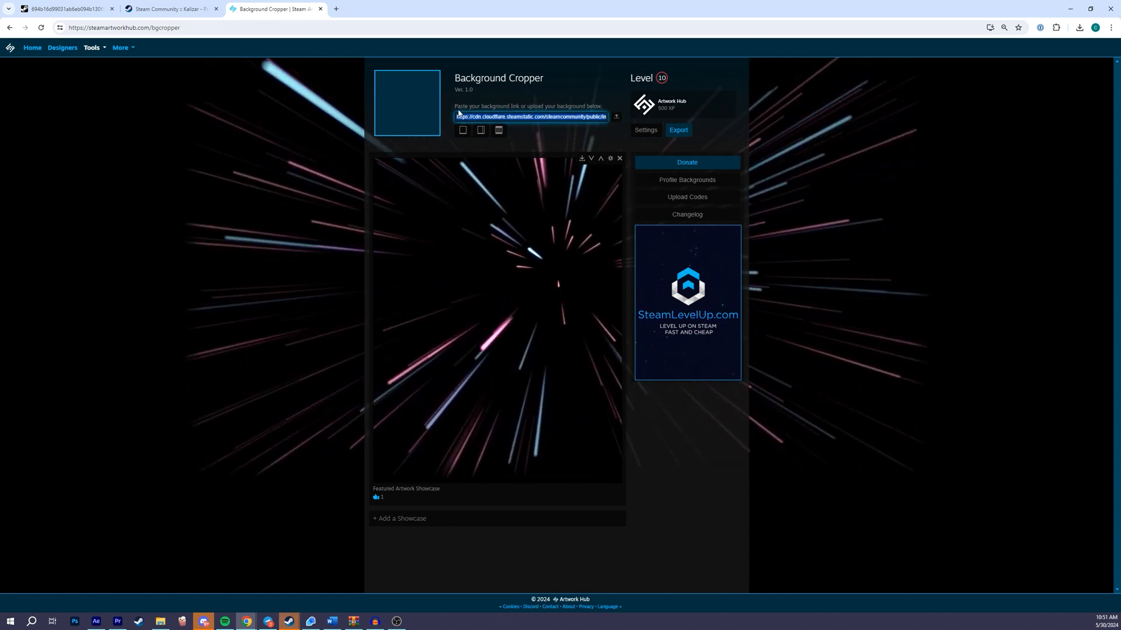
left_click(498, 134)
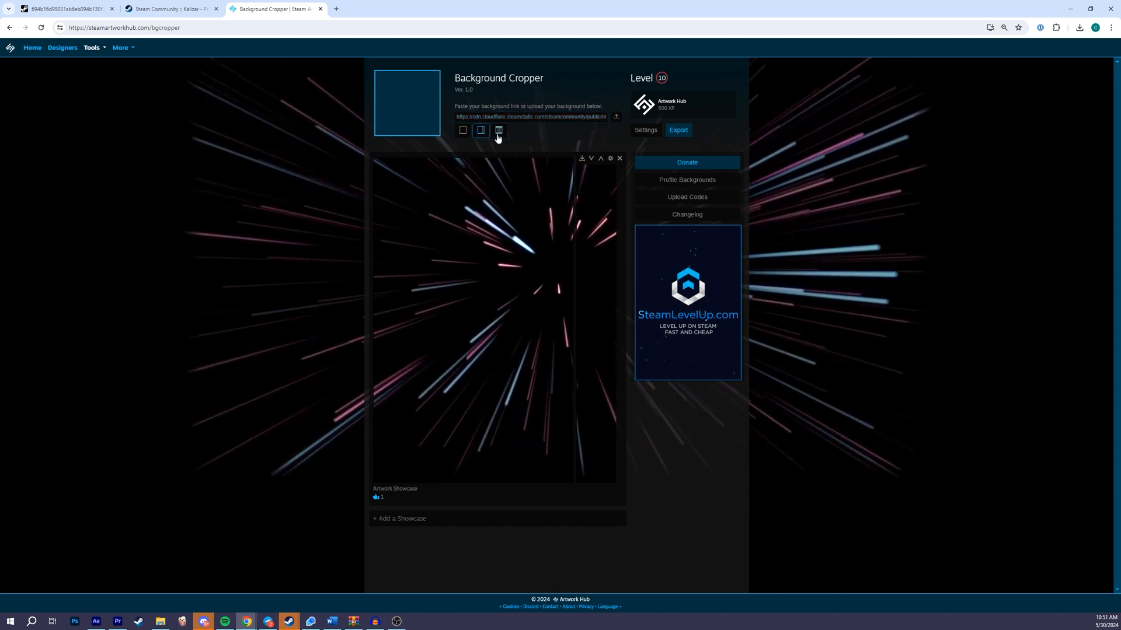
left_click(464, 134)
left_click(479, 134)
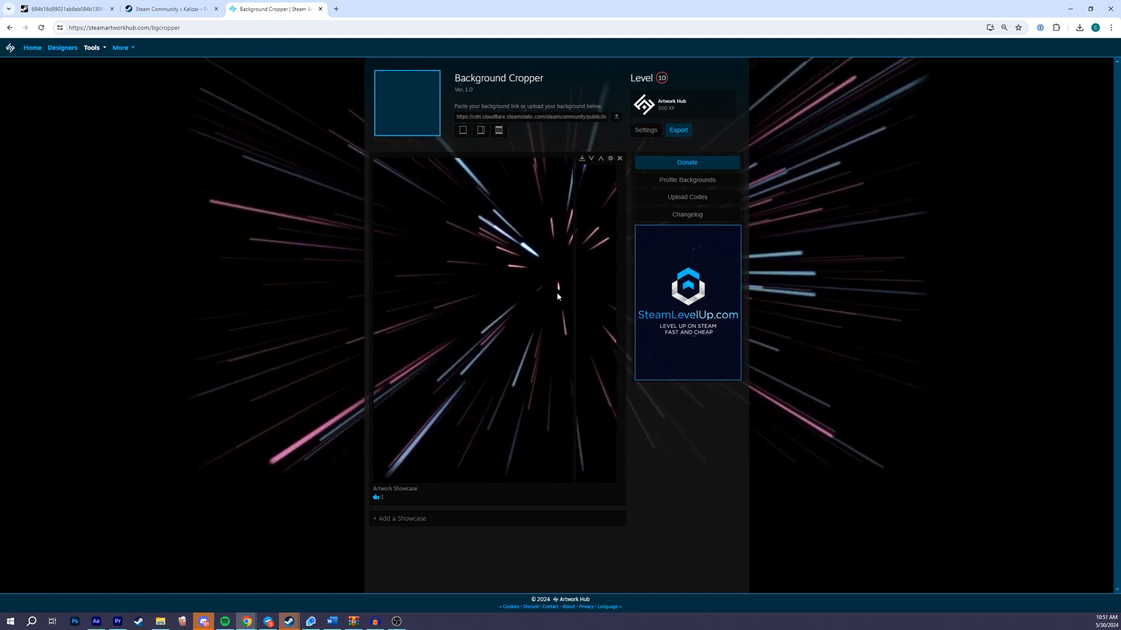
left_click(490, 116)
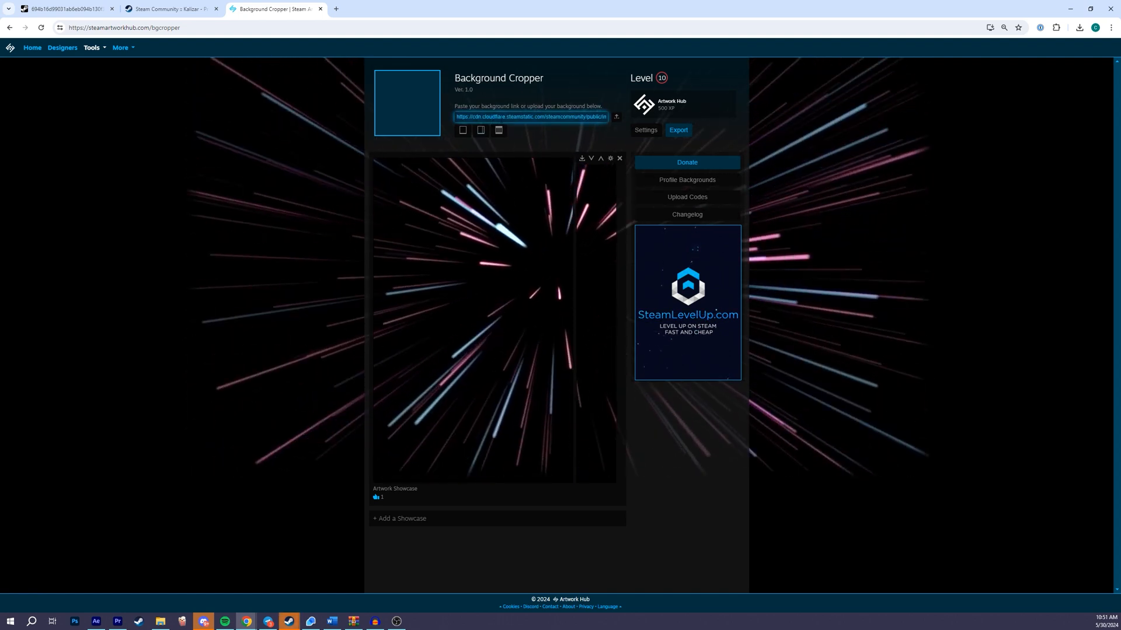
key("ctrl+v")
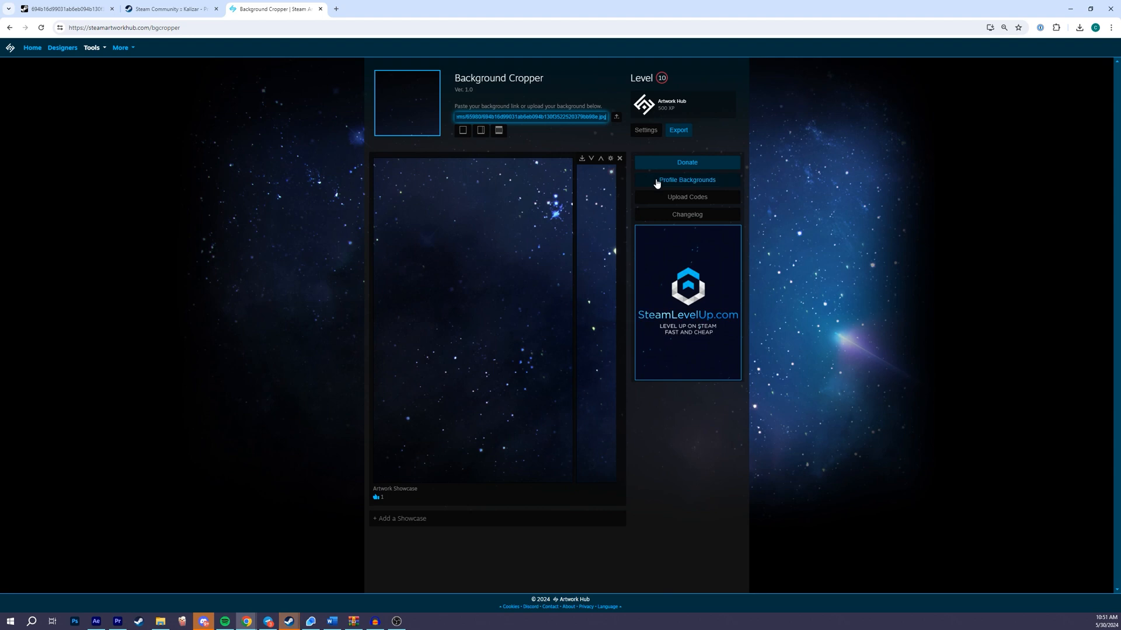
Export the cropped background, open the downloaded zip archive and place the Project Folder window beside it.
left_click(673, 132)
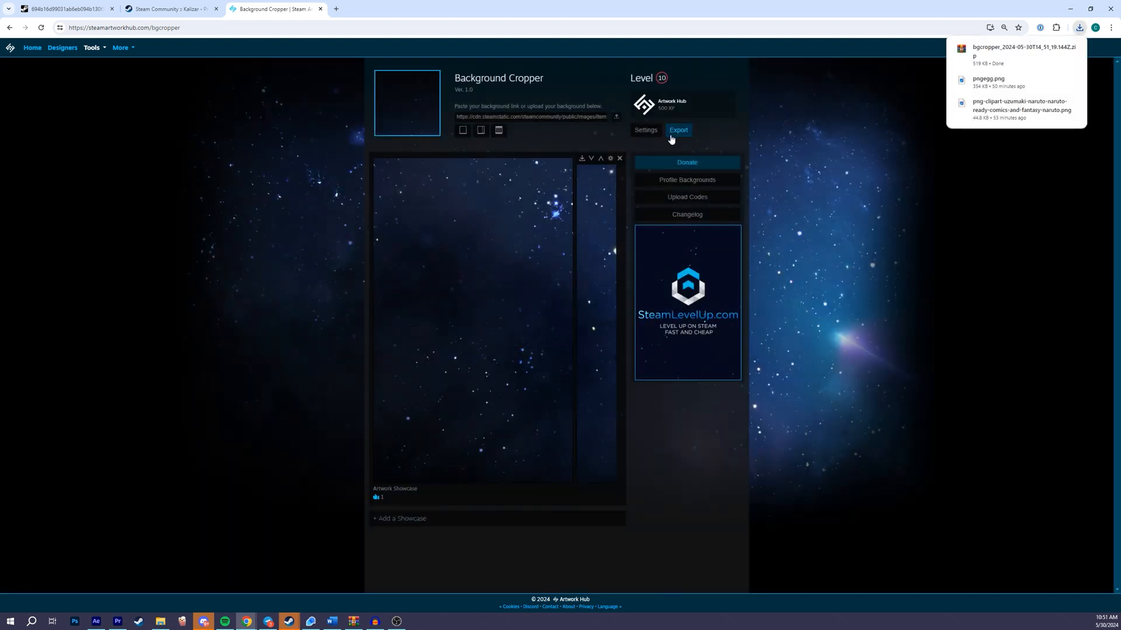
left_click(995, 55)
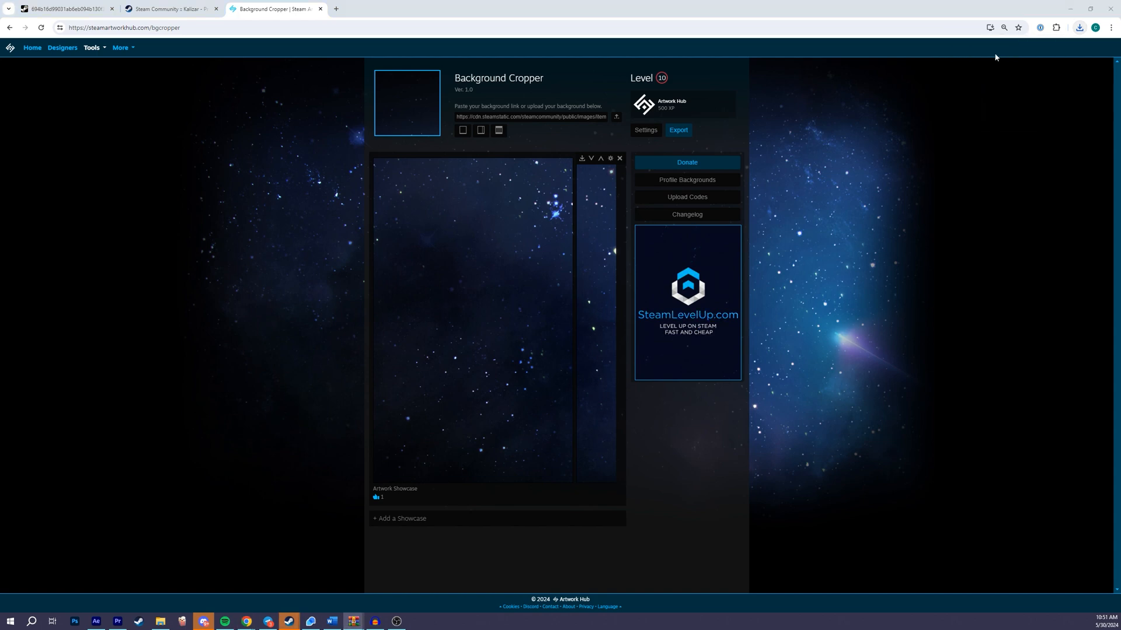
left_click(160, 621)
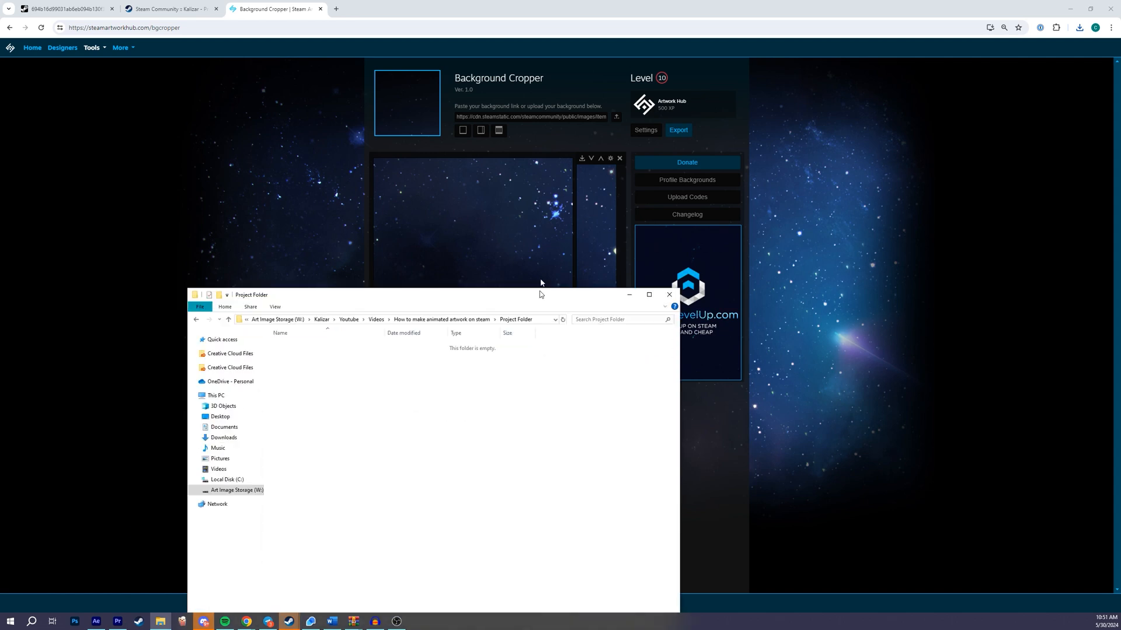
left_click_drag(539, 291, 820, 120)
key("alt+Tab")
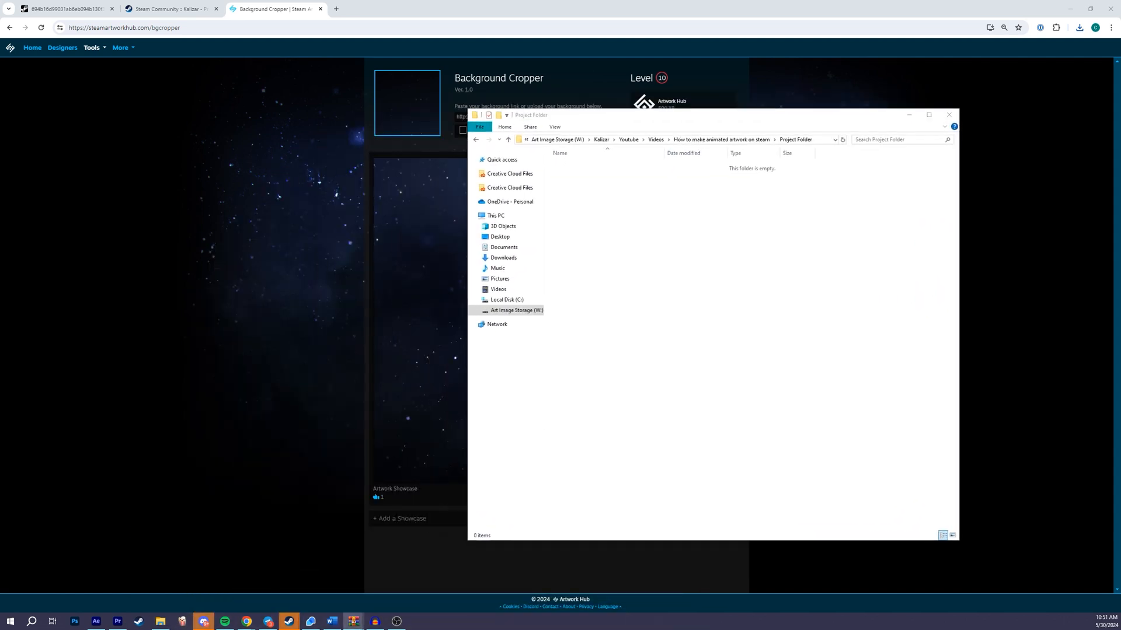
Extract artwork_side.png and artwork_big.png from the zip archive into the Project Folder and close the archive.
left_click(128, 276)
double_click(128, 275)
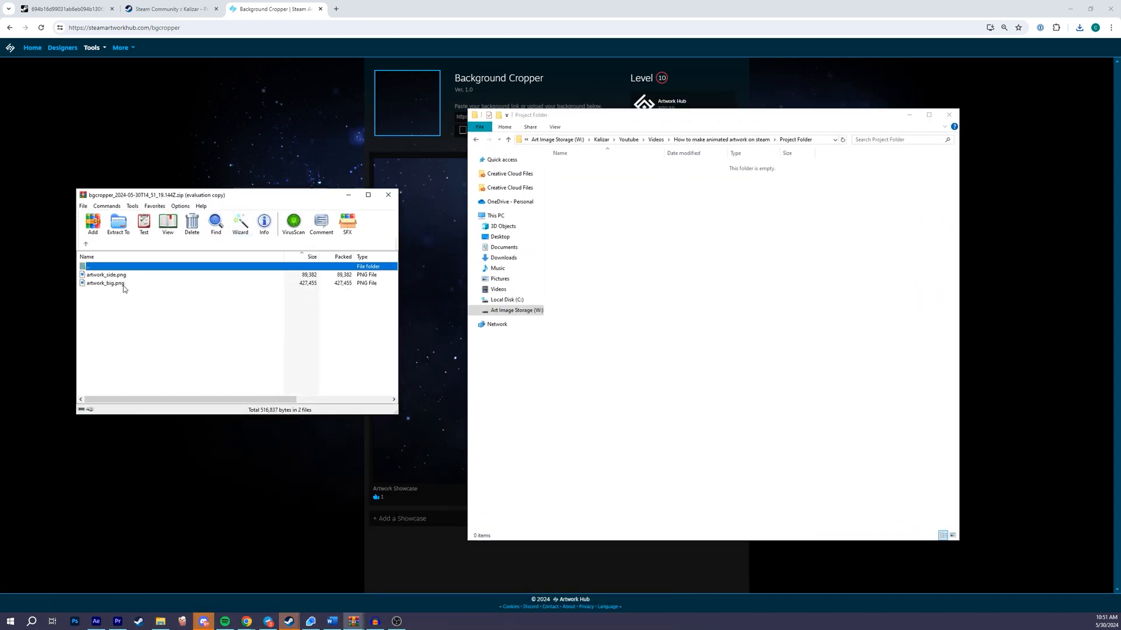
key("ctrl+a")
left_click_drag(126, 279, 126, 275)
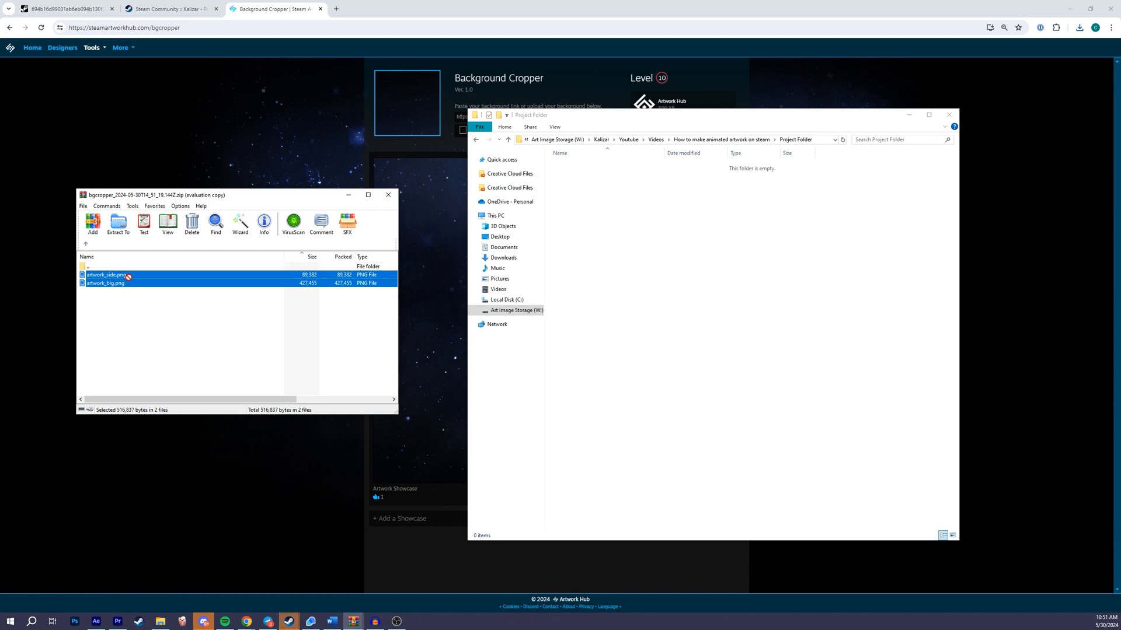
left_click_drag(803, 275, 817, 219)
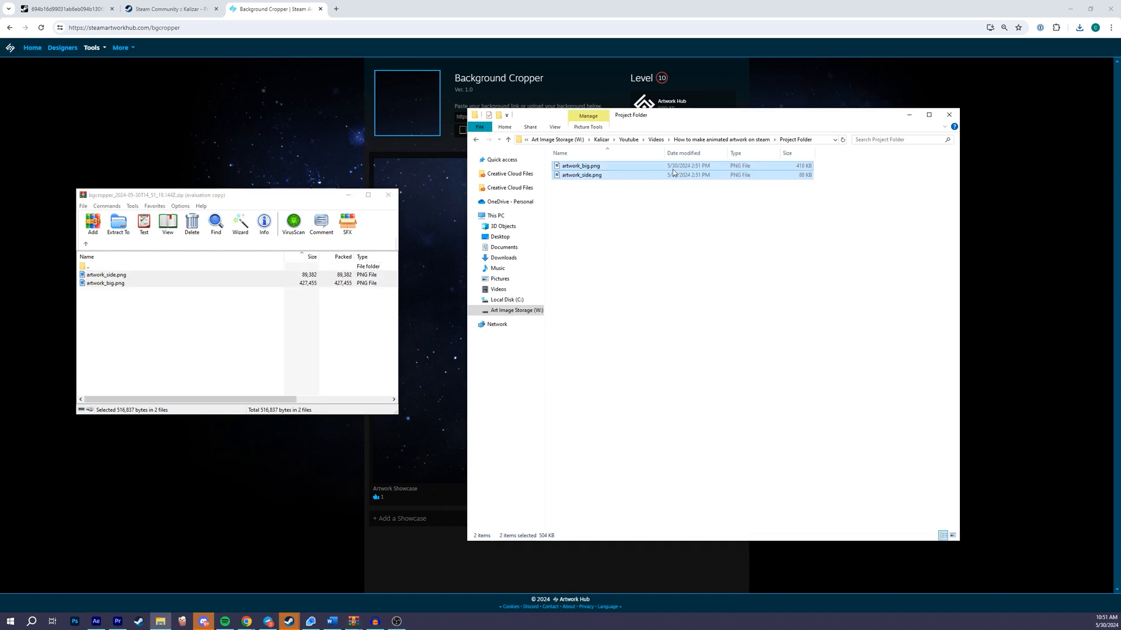
left_click(615, 232)
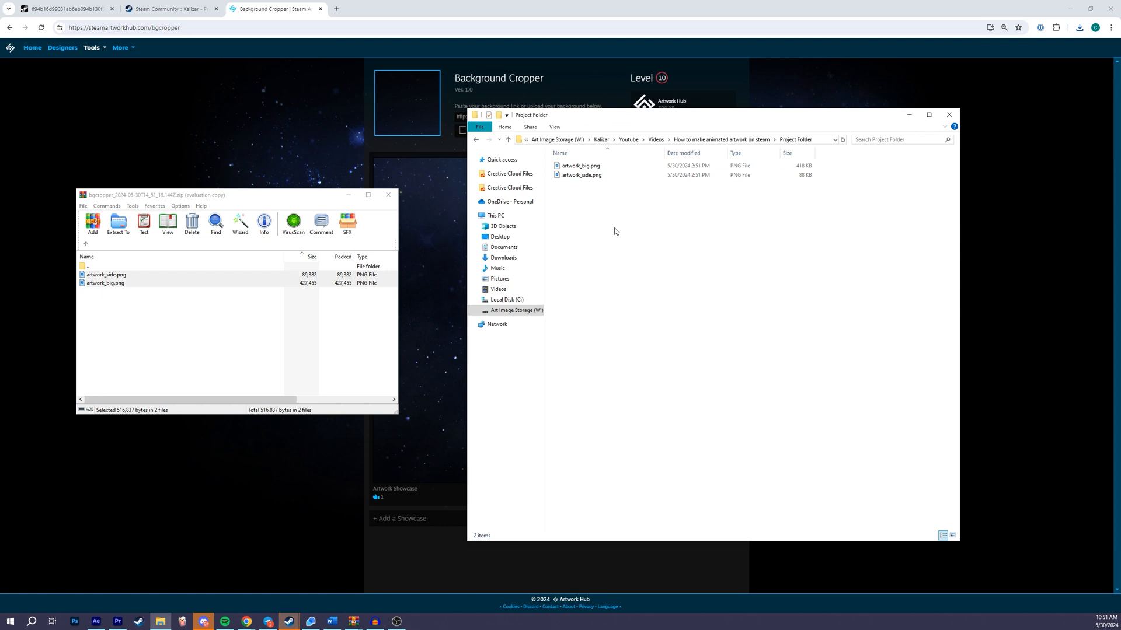
left_click(388, 195)
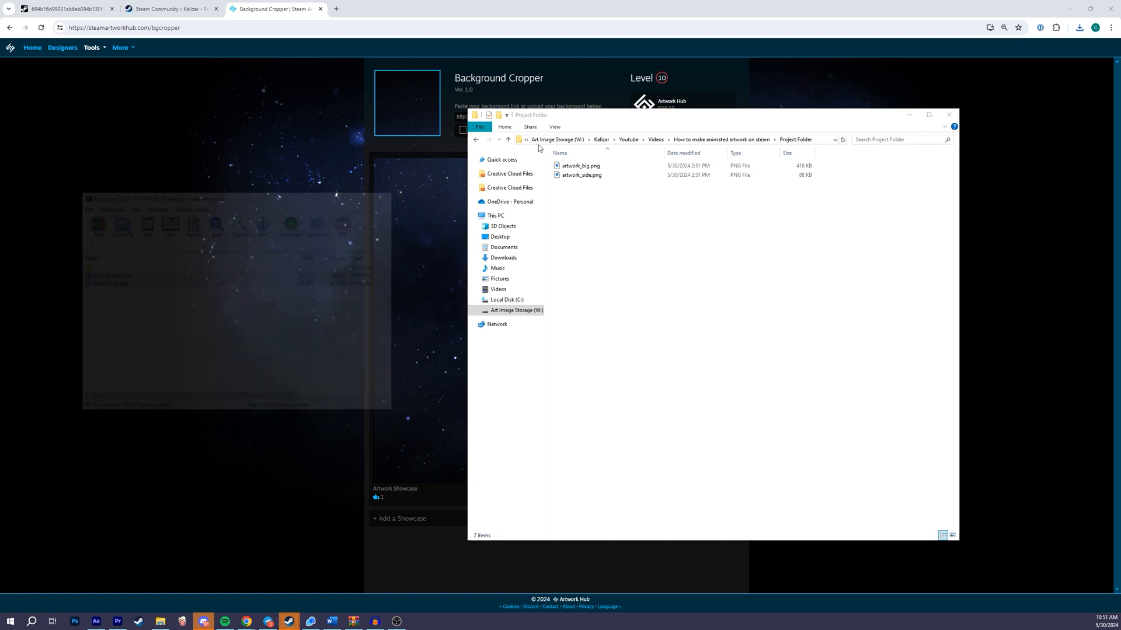
Return to Chrome and search Google Images for "goku render" in a new browser tab.
left_click(245, 393)
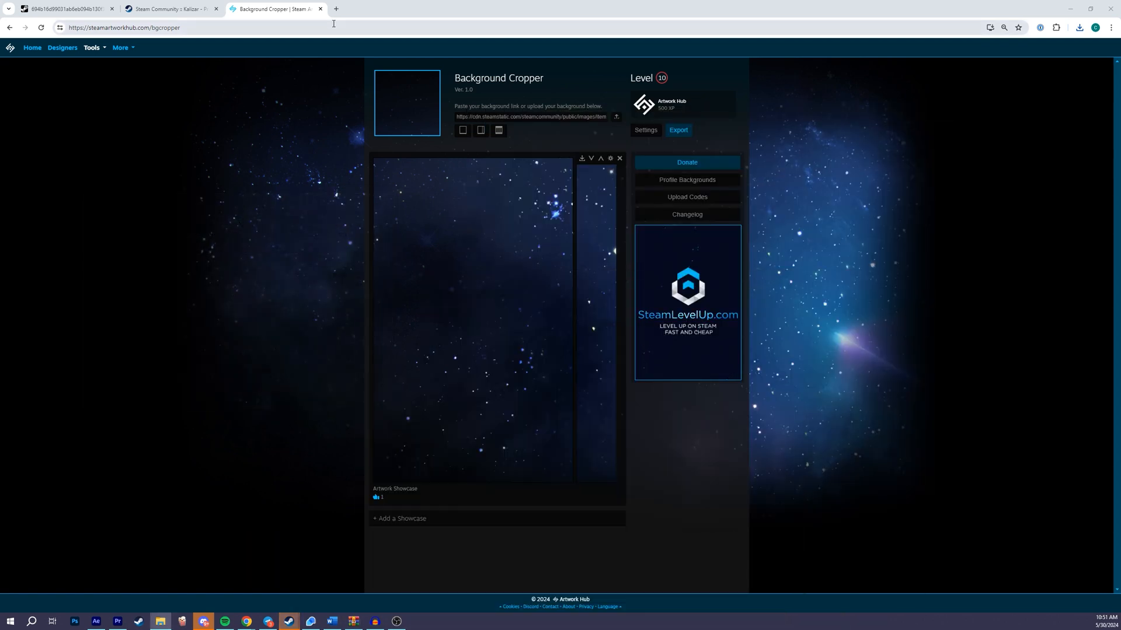
key("ctrl+t")
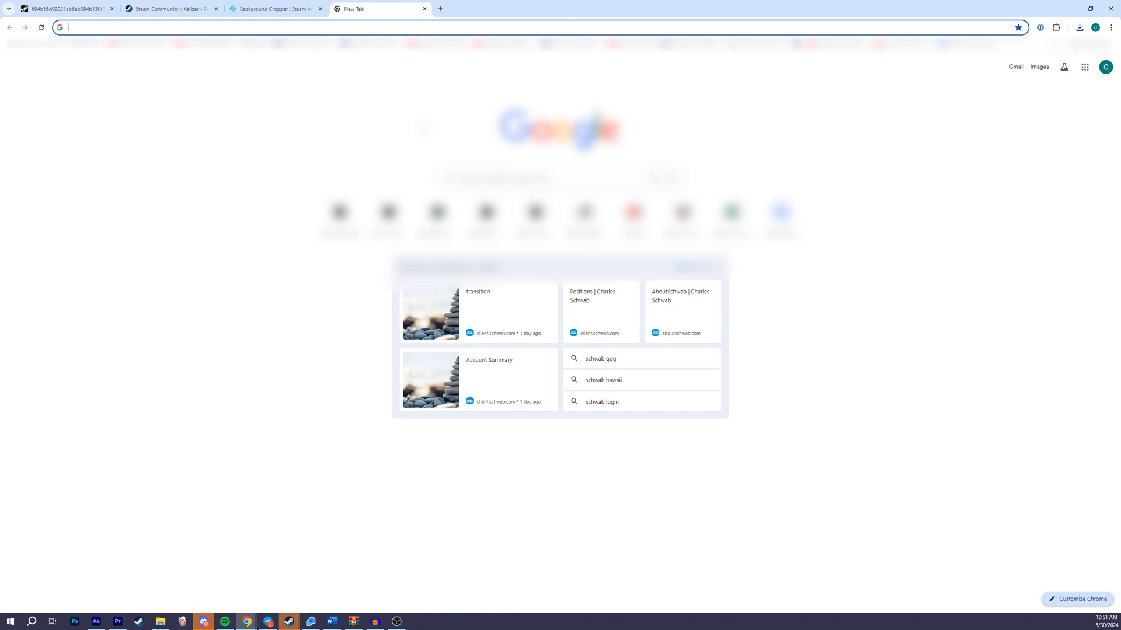
left_click(408, 31)
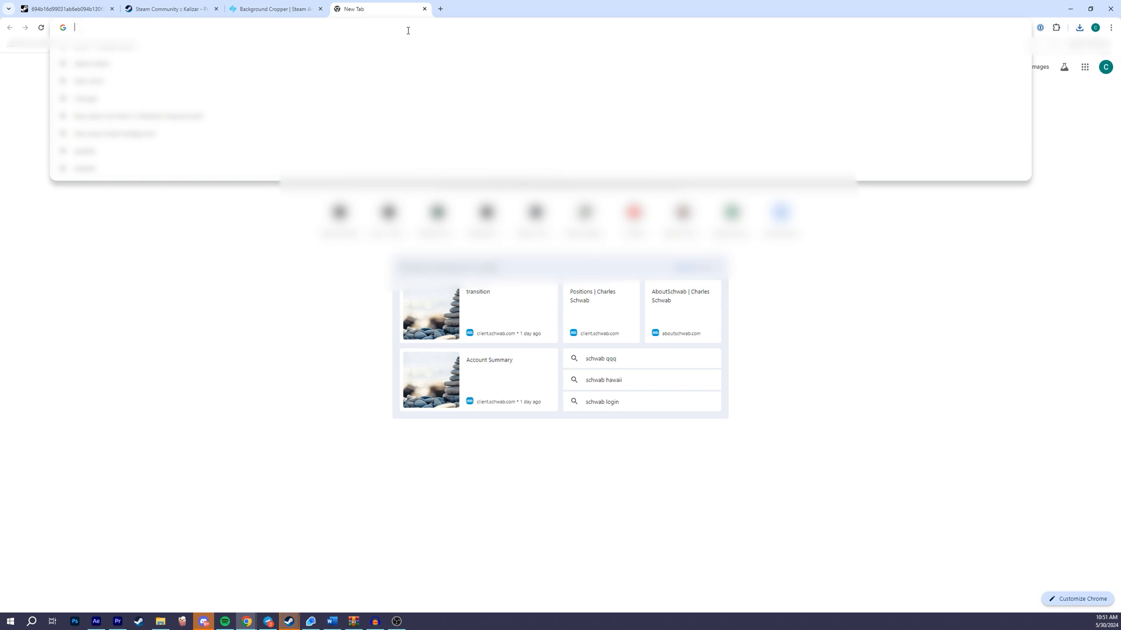
type("gok")
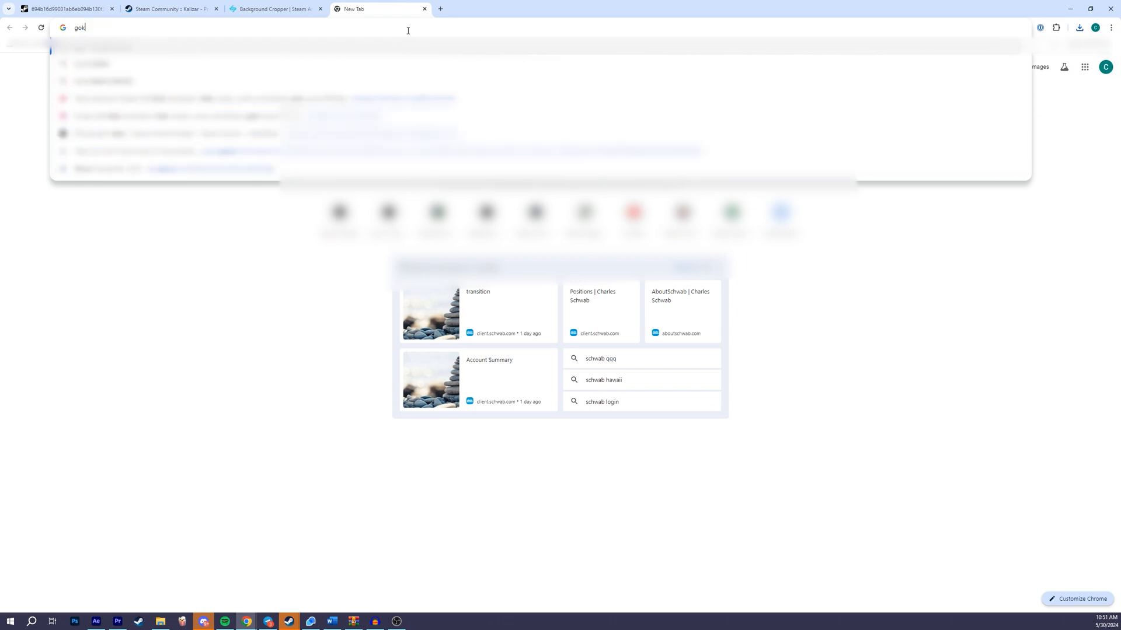
type("u render")
key("Return")
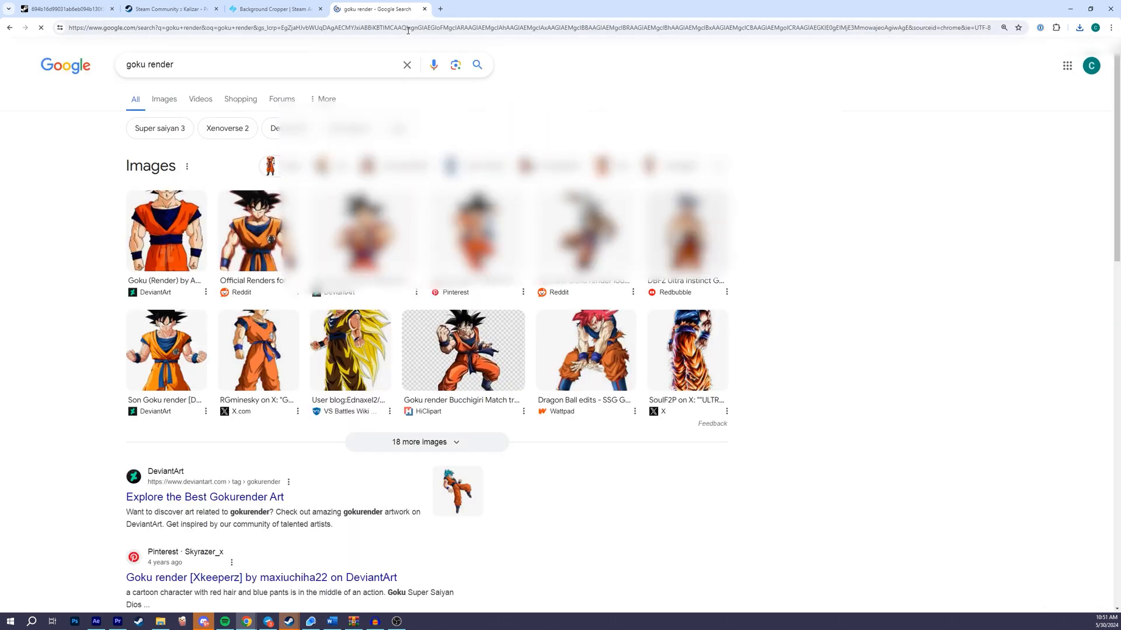
left_click(163, 100)
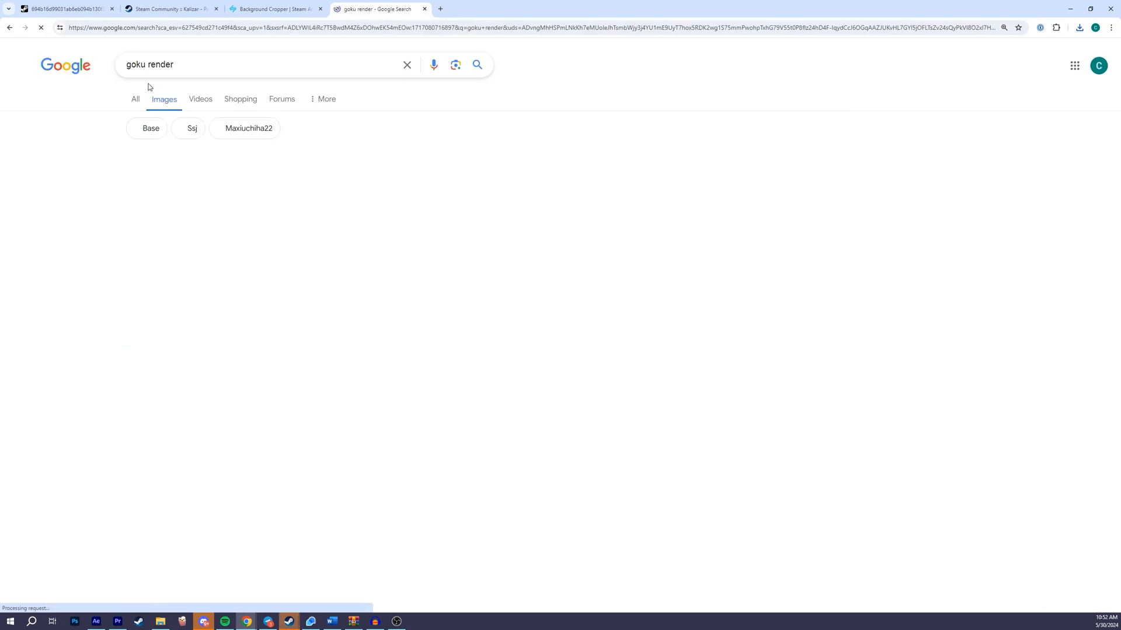
Look through the Goku render image results for a suitable character cutout.
double_click(146, 64)
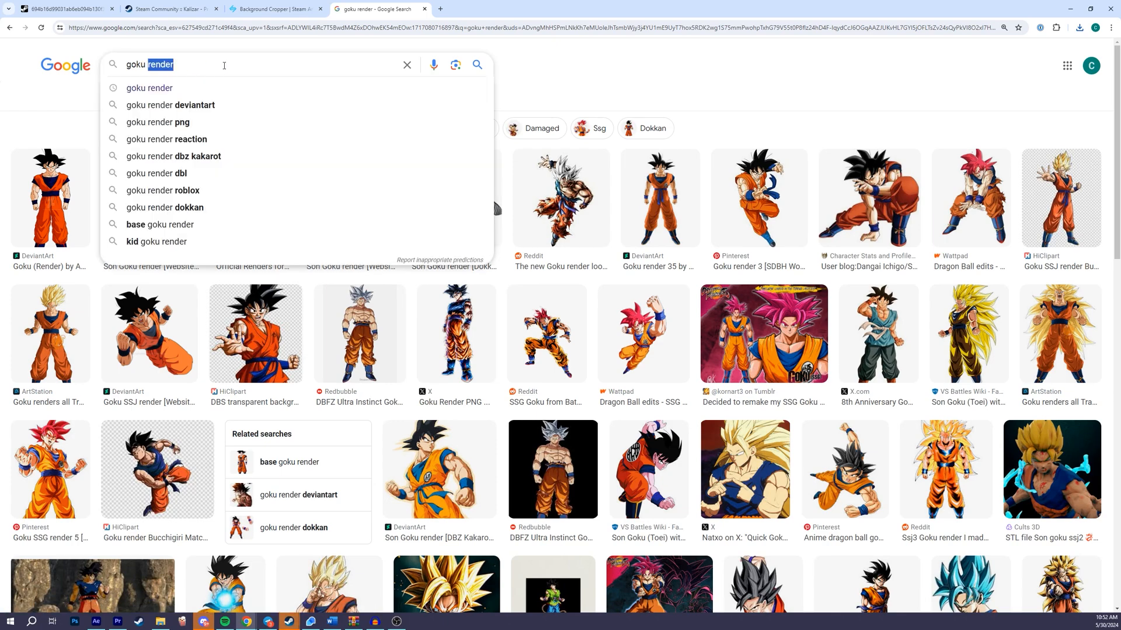
key("Escape")
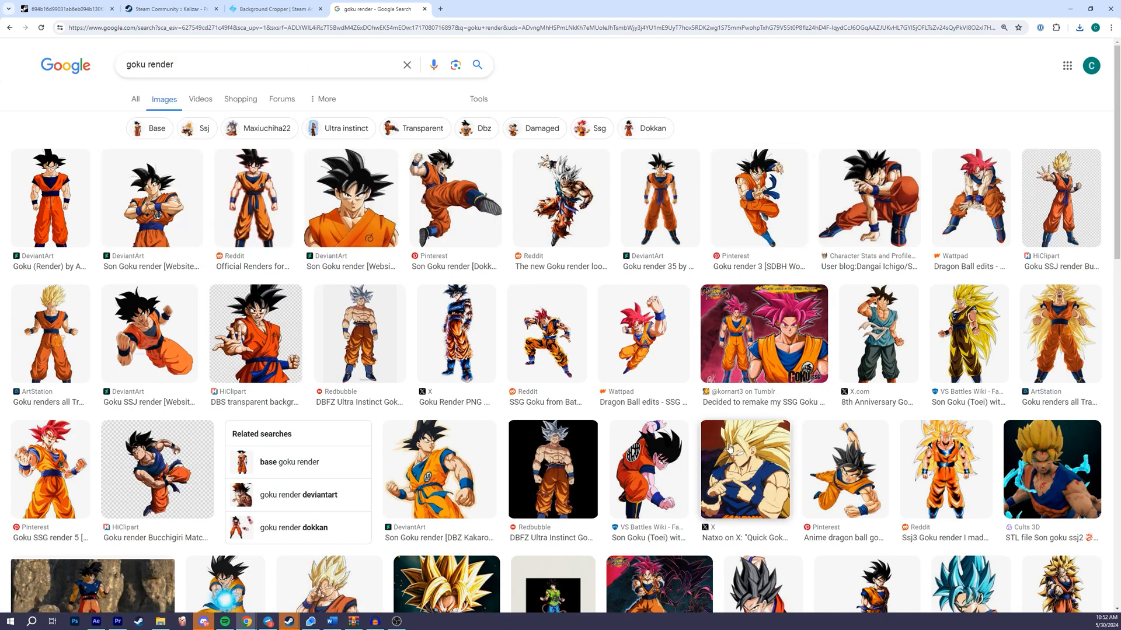
left_click(138, 66, "shift")
left_click(665, 98)
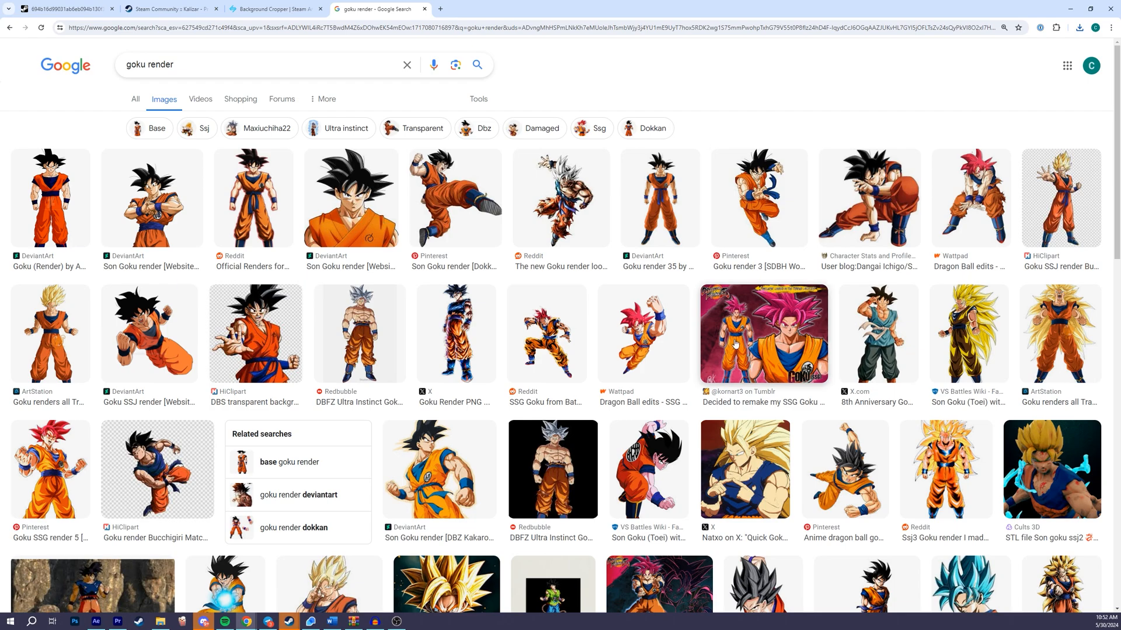
scroll(442, 350, "down", 3)
scroll(442, 351, "down", 8)
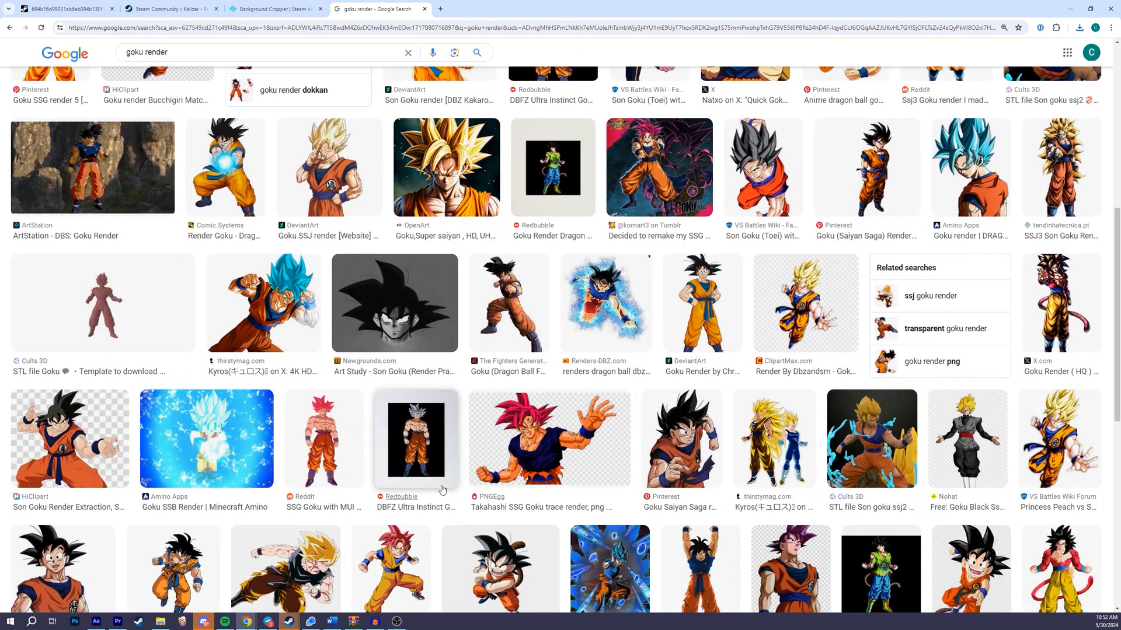
scroll(816, 366, "up", 10)
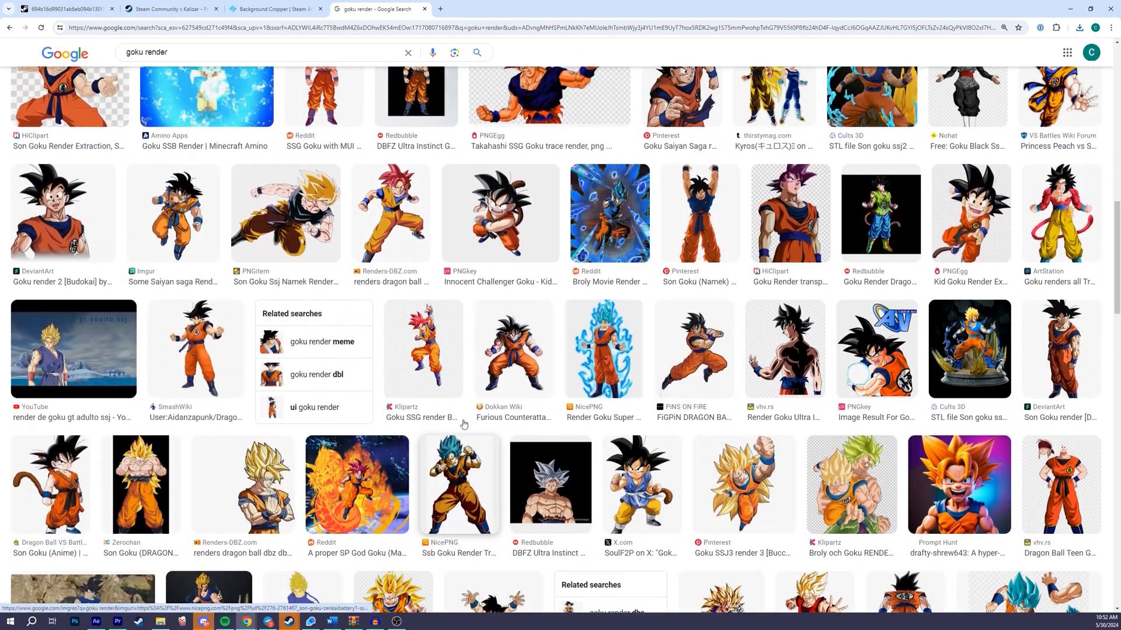
scroll(343, 372, "up", 5)
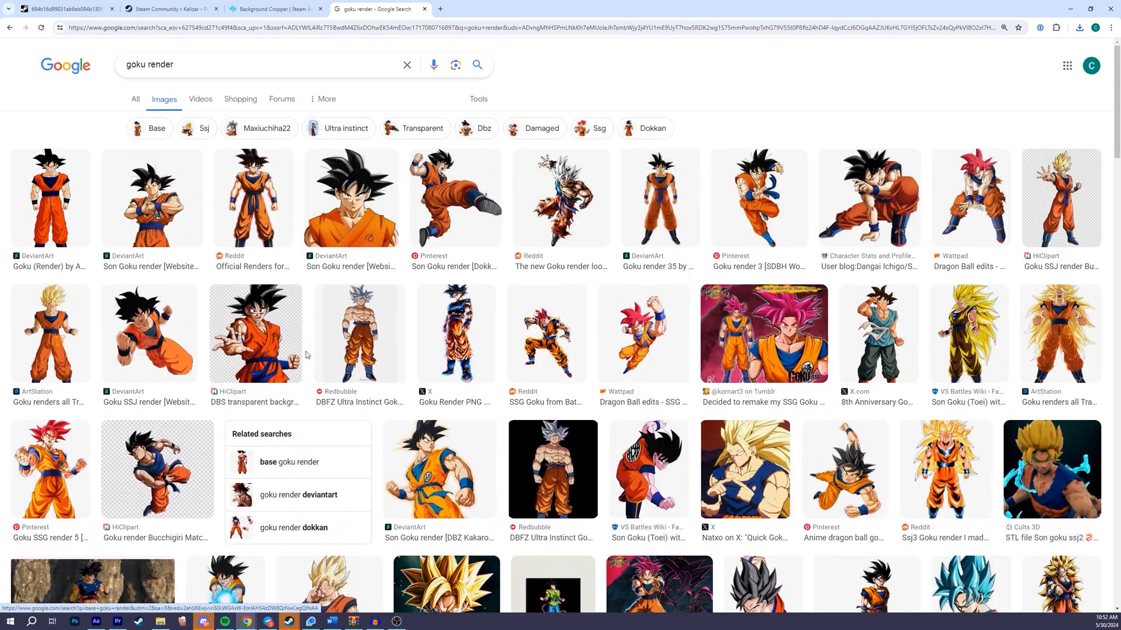
Save the full-body Goku render from the first DeviantArt result into the Project Folder as Goku.
left_click(36, 211)
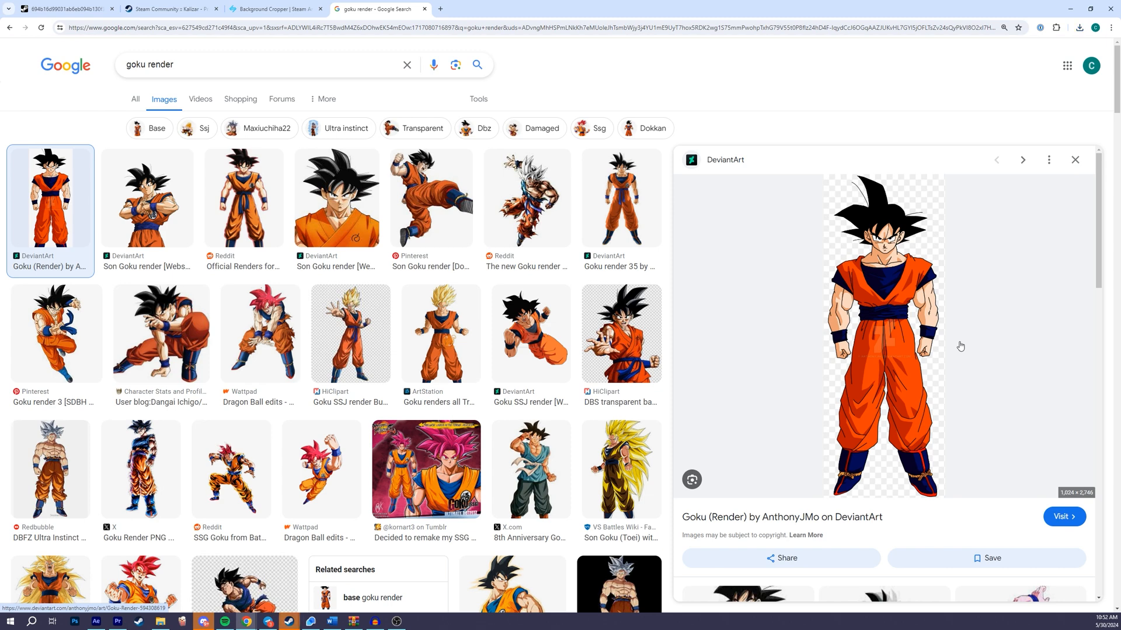
right_click(874, 317)
left_click(904, 435)
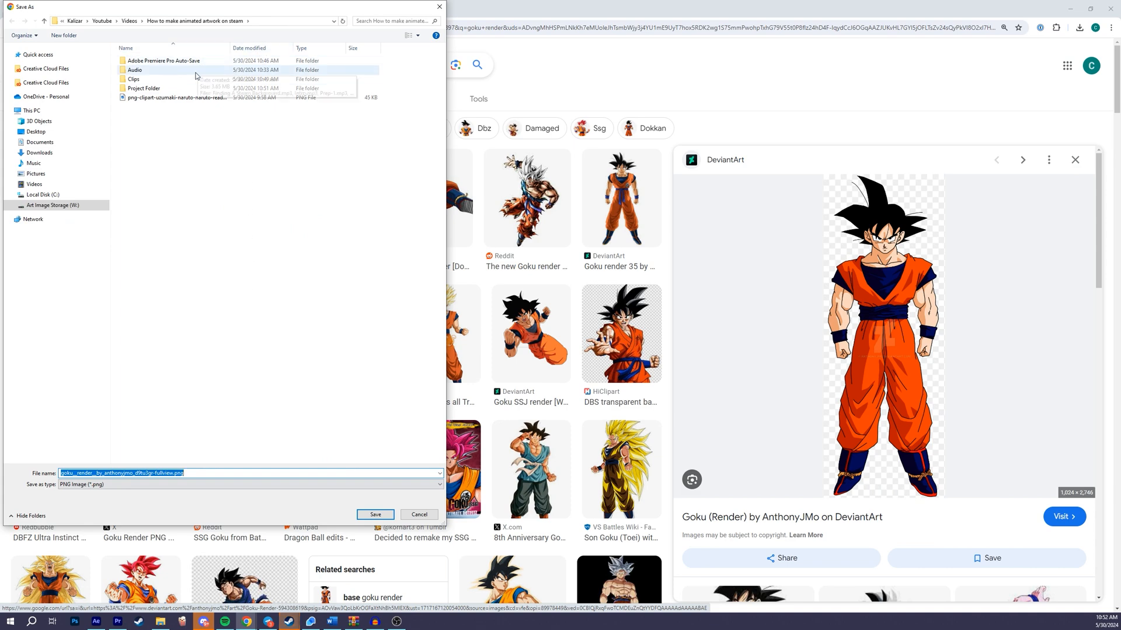
double_click(144, 88)
triple_click(167, 474)
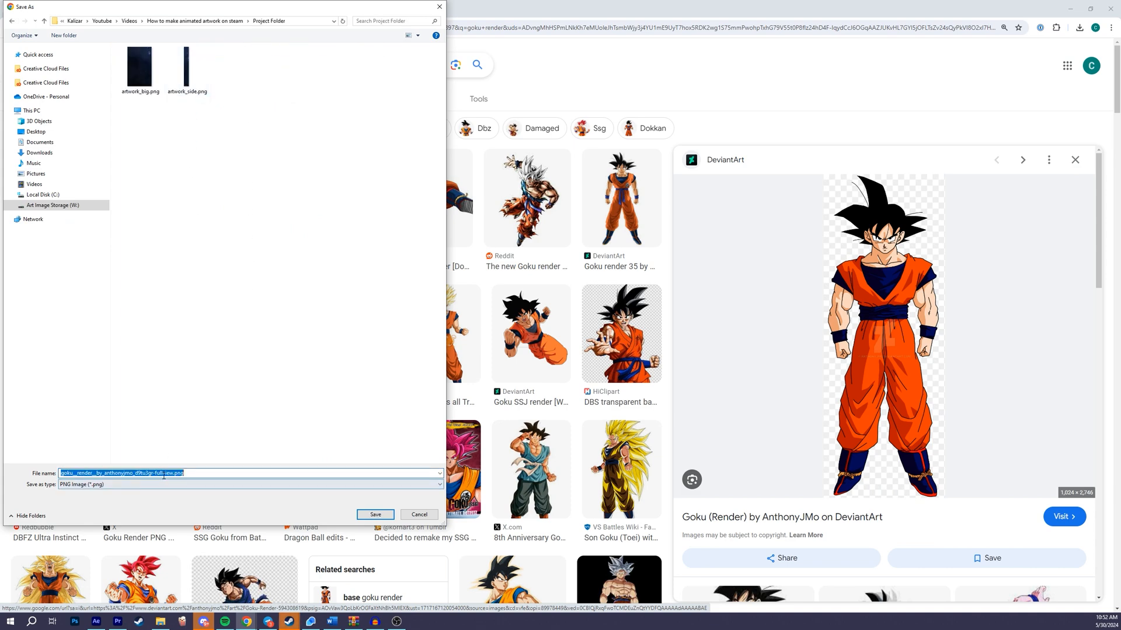
type("Goku")
key("Return")
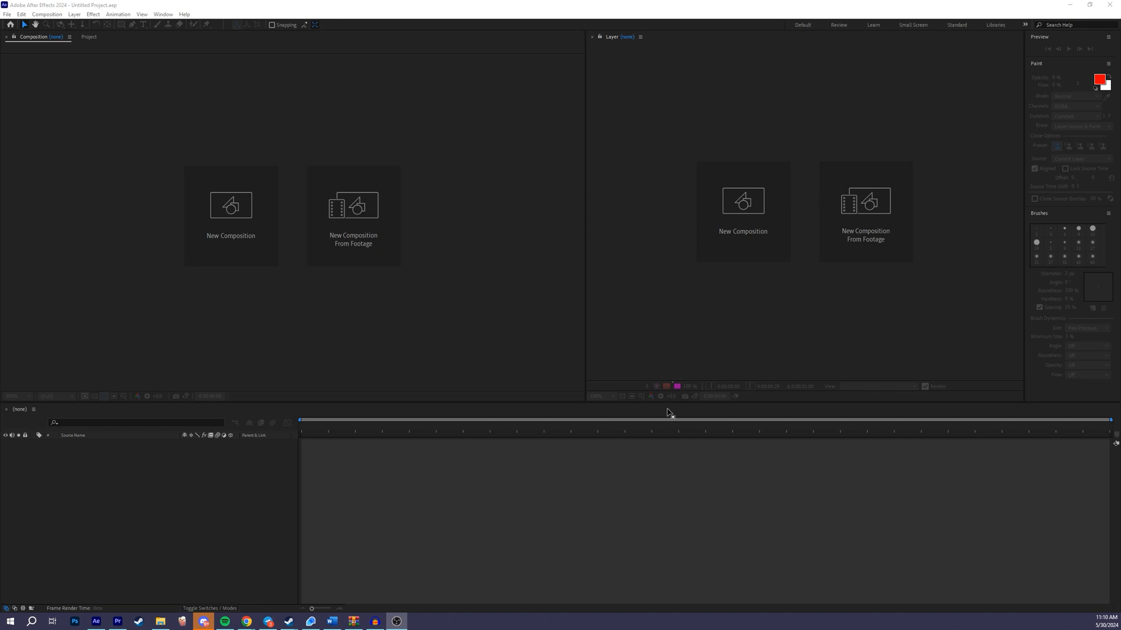
Switch to After Effects and change the workspace to Effects.
left_click(676, 484)
left_click(749, 328)
left_click(520, 310)
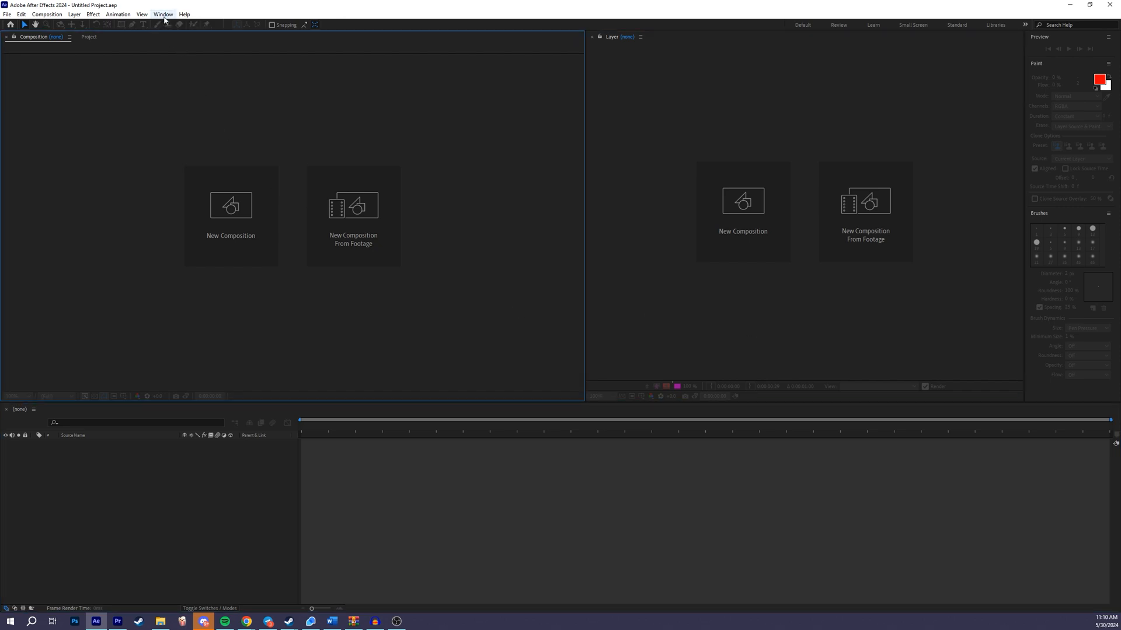
left_click(164, 19)
mouse_move(177, 26)
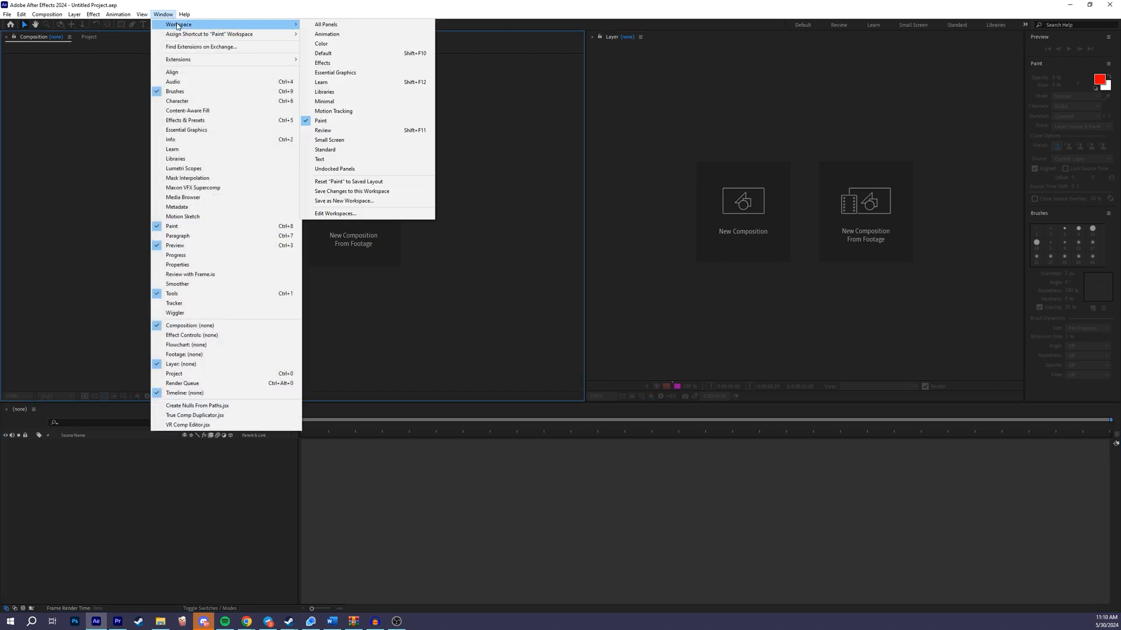
left_click(360, 63)
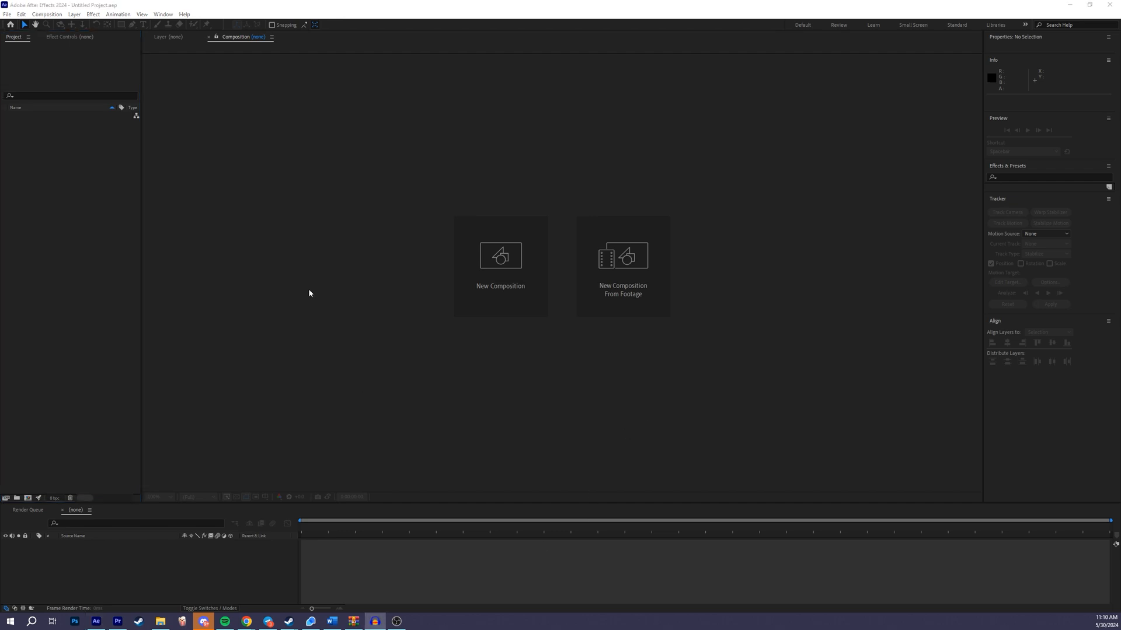
Save the After Effects project in the Project Folder under the name Animation.
left_click(232, 159)
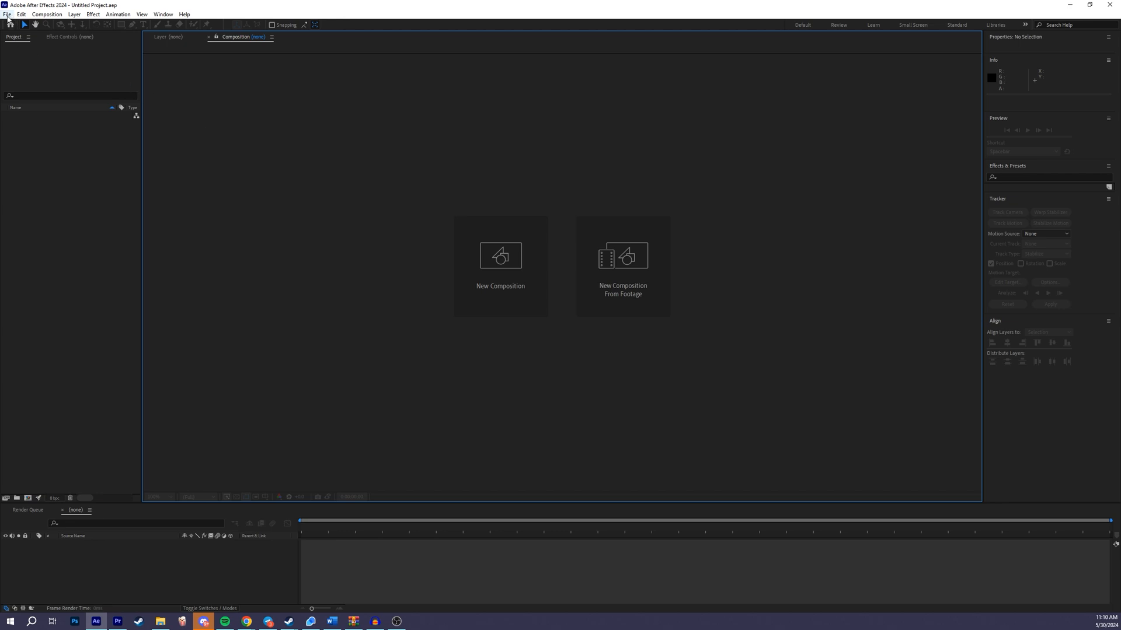
left_click(7, 15)
mouse_move(70, 104)
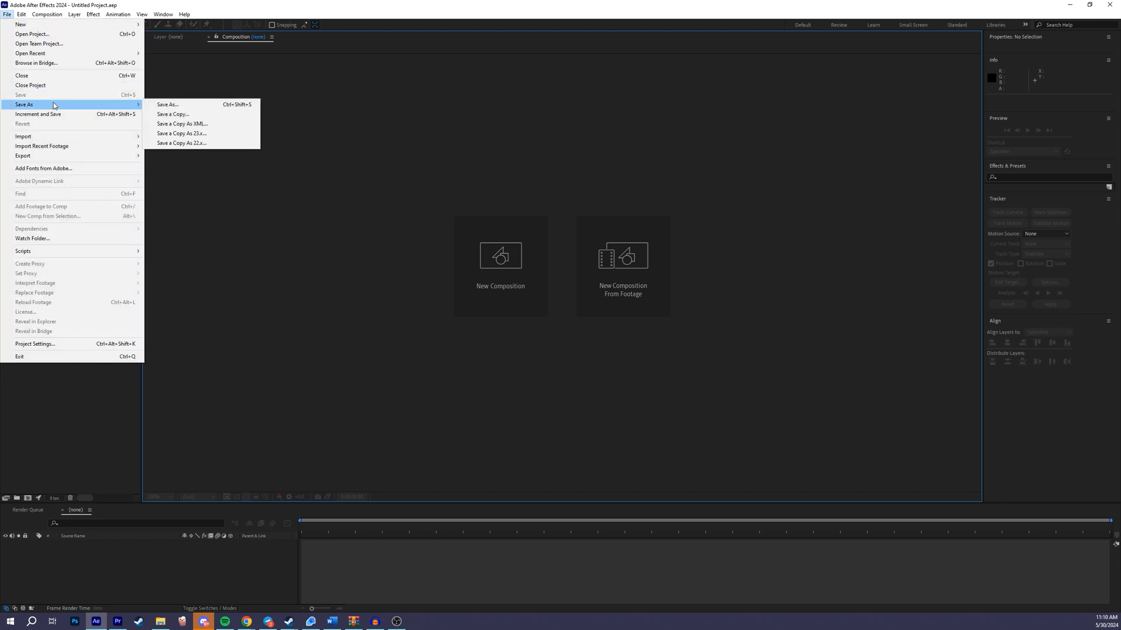
left_click(193, 104)
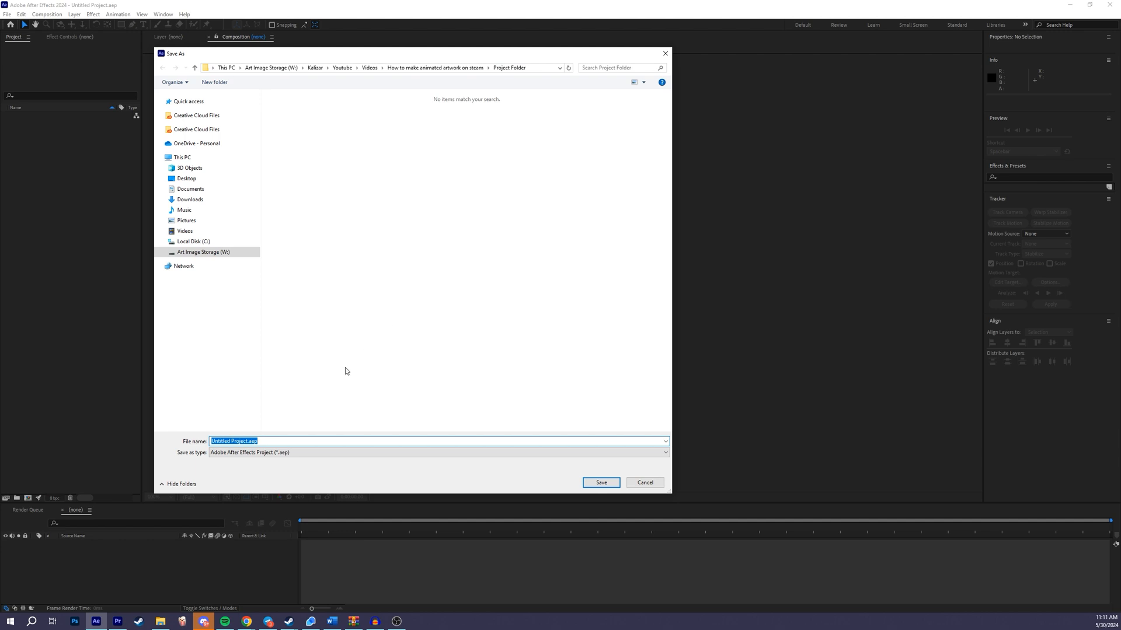
type("Animation")
left_click(589, 482)
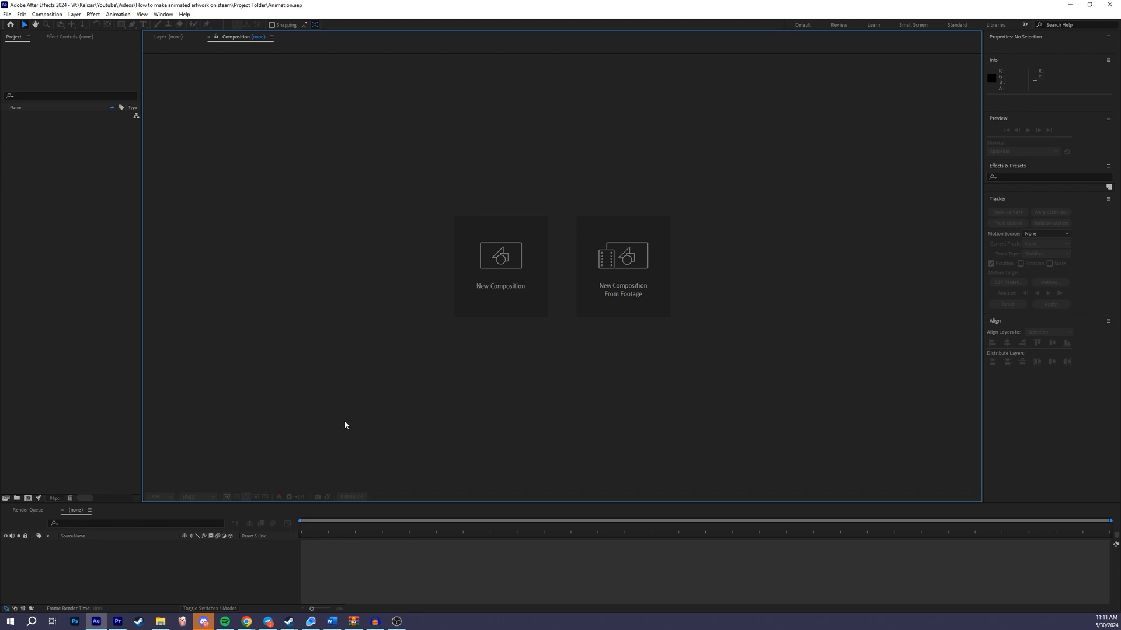
Create a new 614 × 800 px composition with a frame rate of 30 and a duration of 6 seconds.
left_click(46, 15)
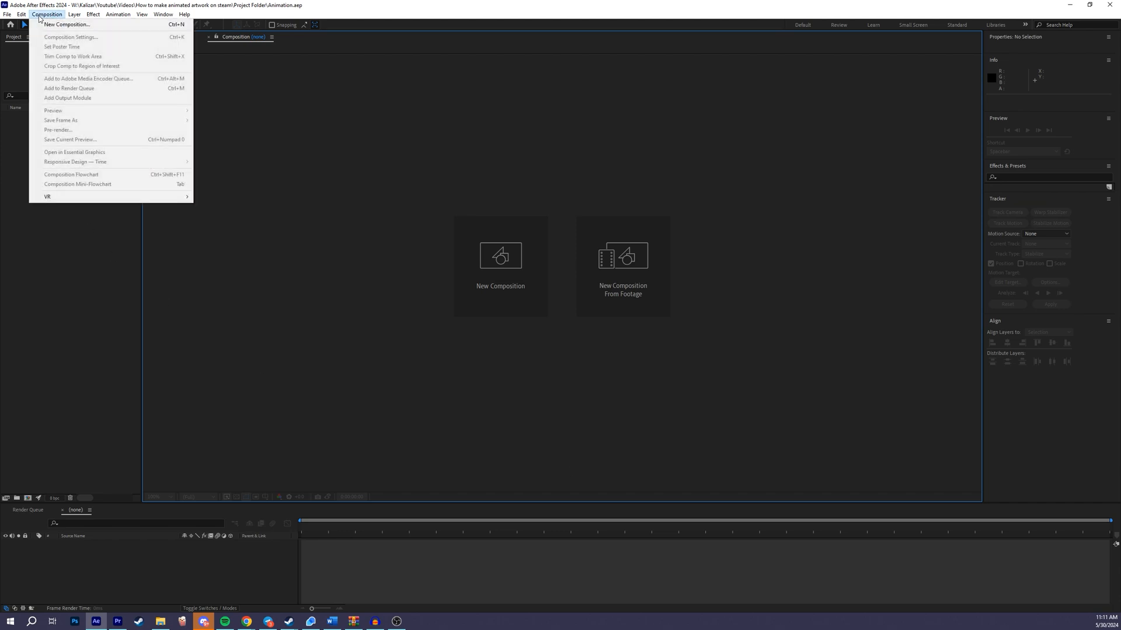
left_click(56, 26)
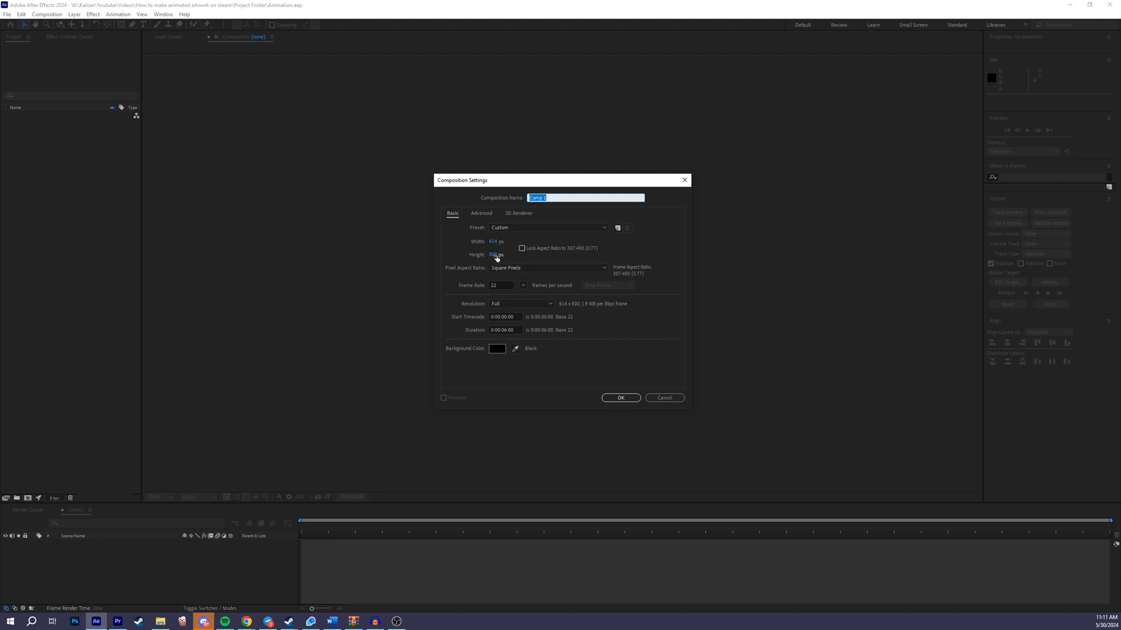
left_click(503, 286)
type("30")
key("Return")
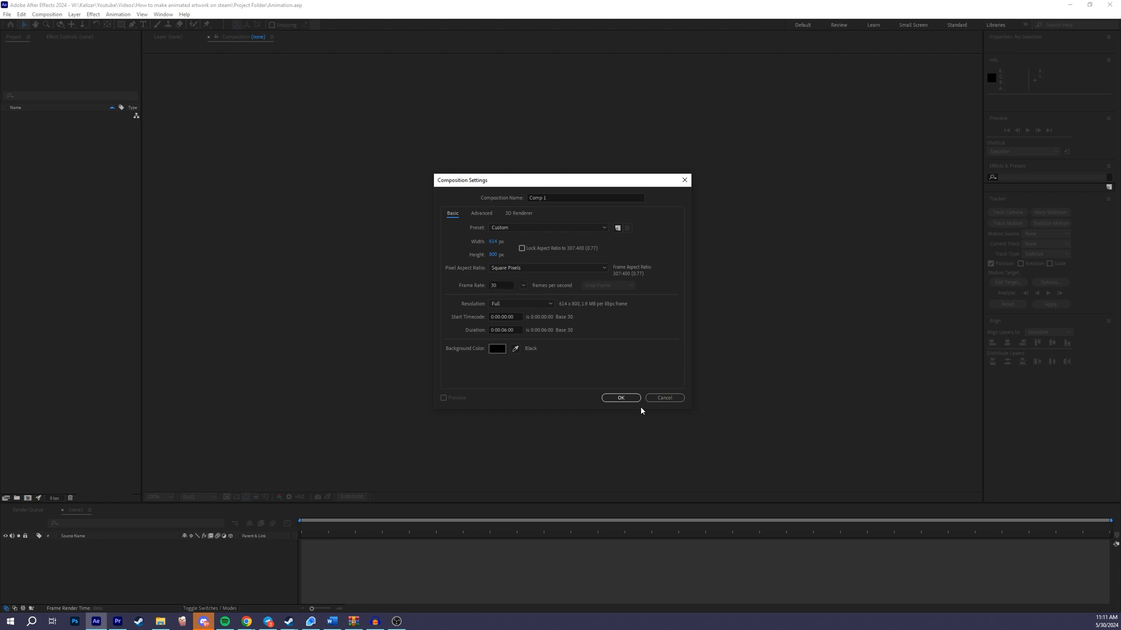
left_click(616, 399)
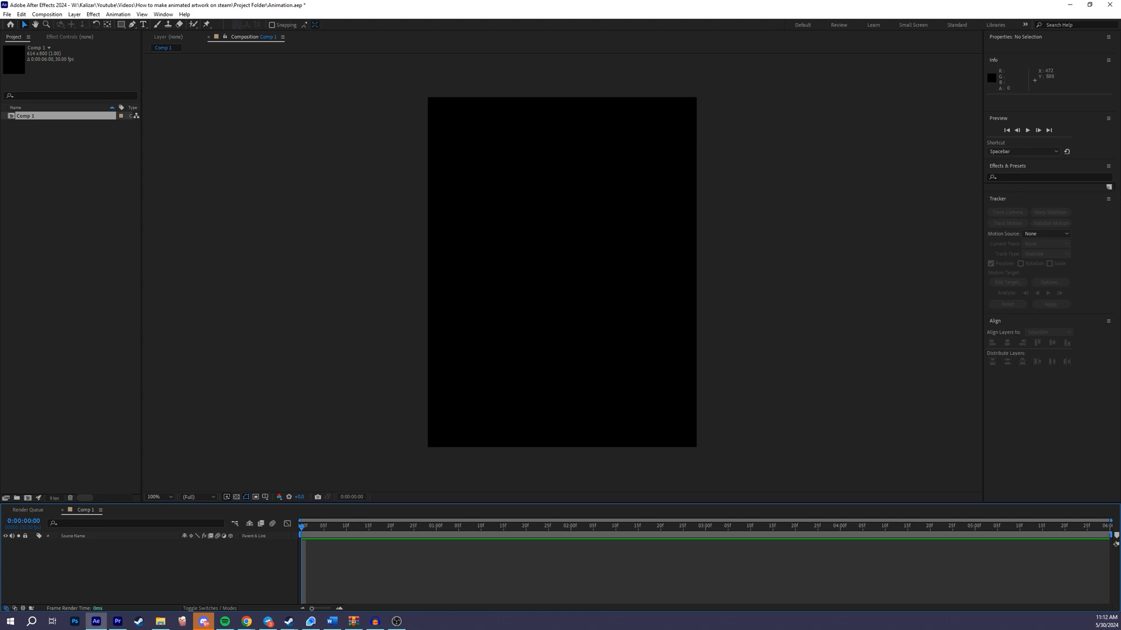
Import artwork_big.png, artwork_side.png and Goku.png from the Project Folder into the After Effects project.
key("alt+Tab")
left_click_drag(790, 130, 908, 100)
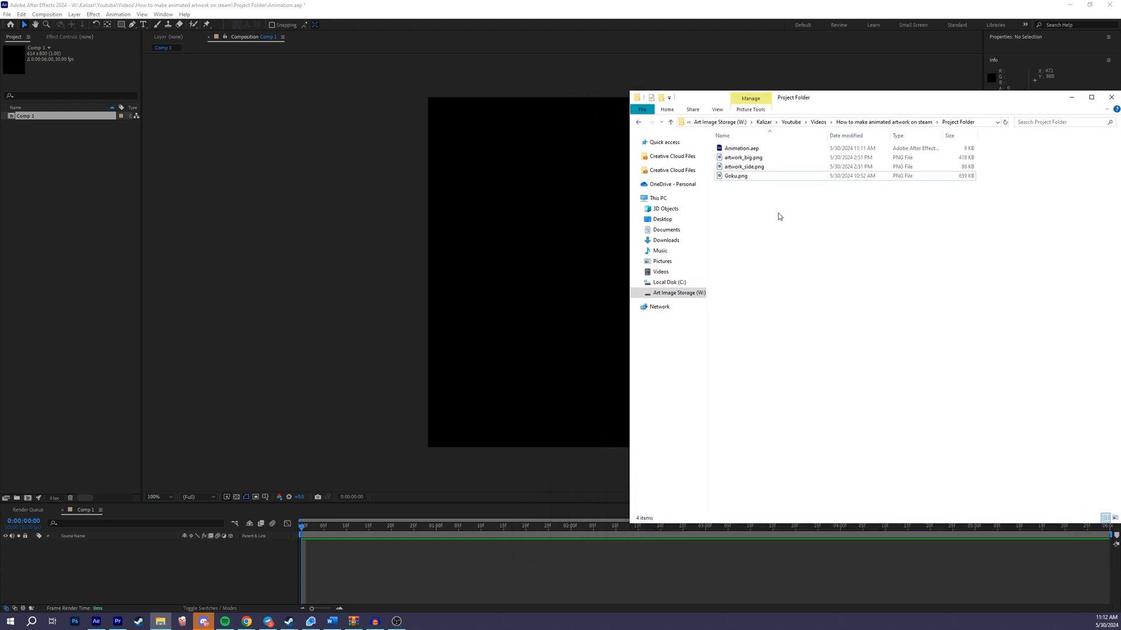
left_click_drag(768, 225, 751, 155)
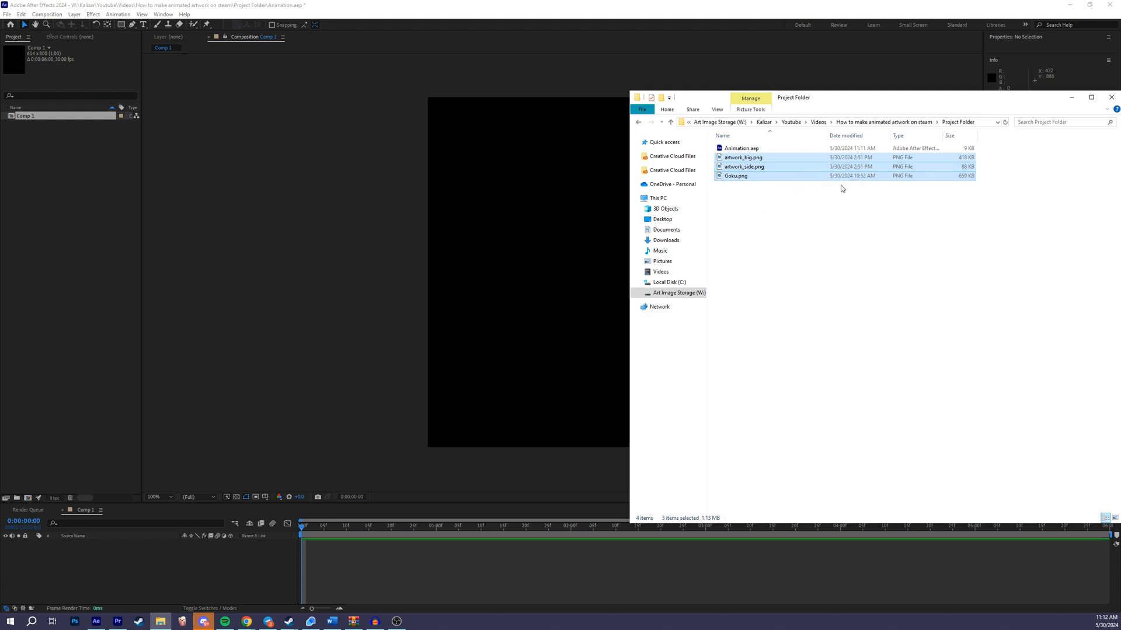
left_click_drag(787, 173, 78, 255)
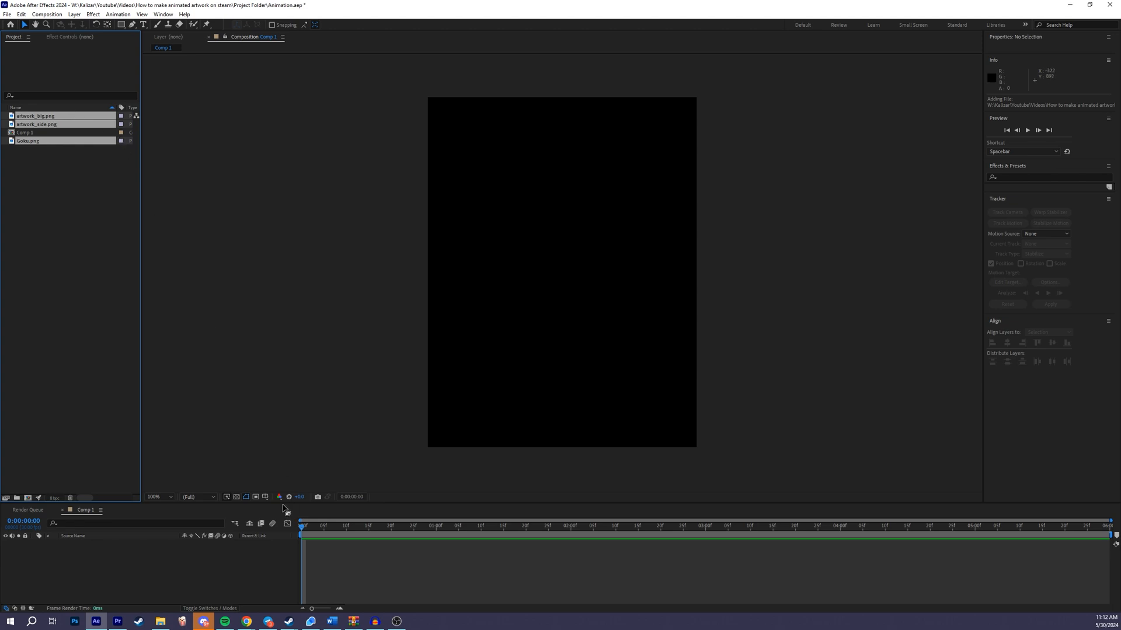
Add artwork_big.png, artwork_side.png and Goku.png as layers in the Comp 1 timeline.
left_click_drag(277, 503, 279, 448)
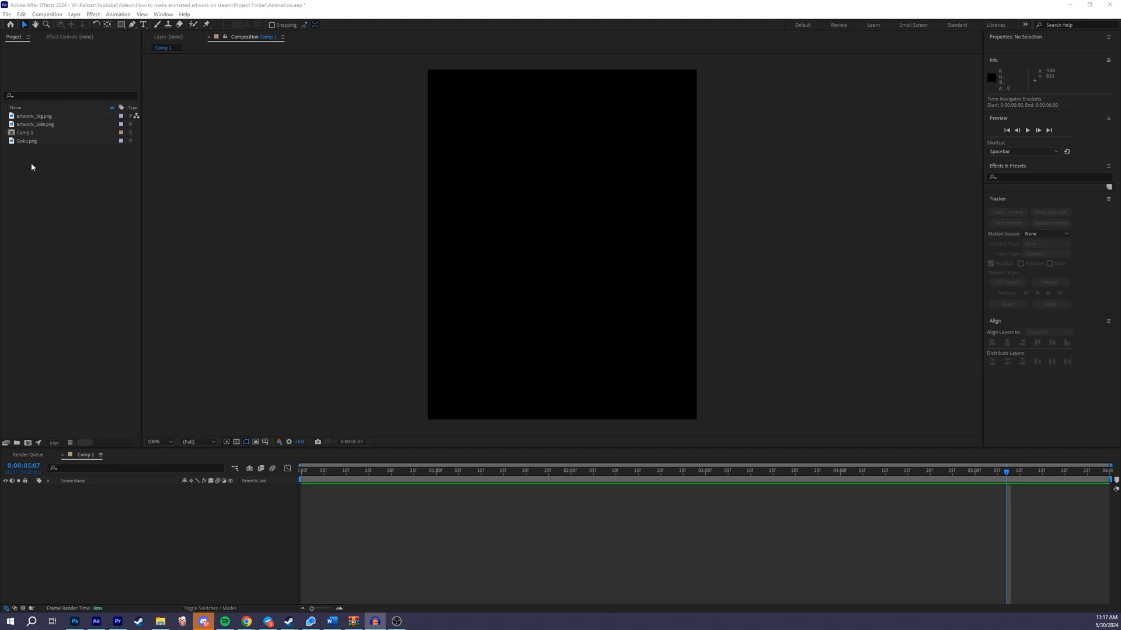
left_click(44, 117)
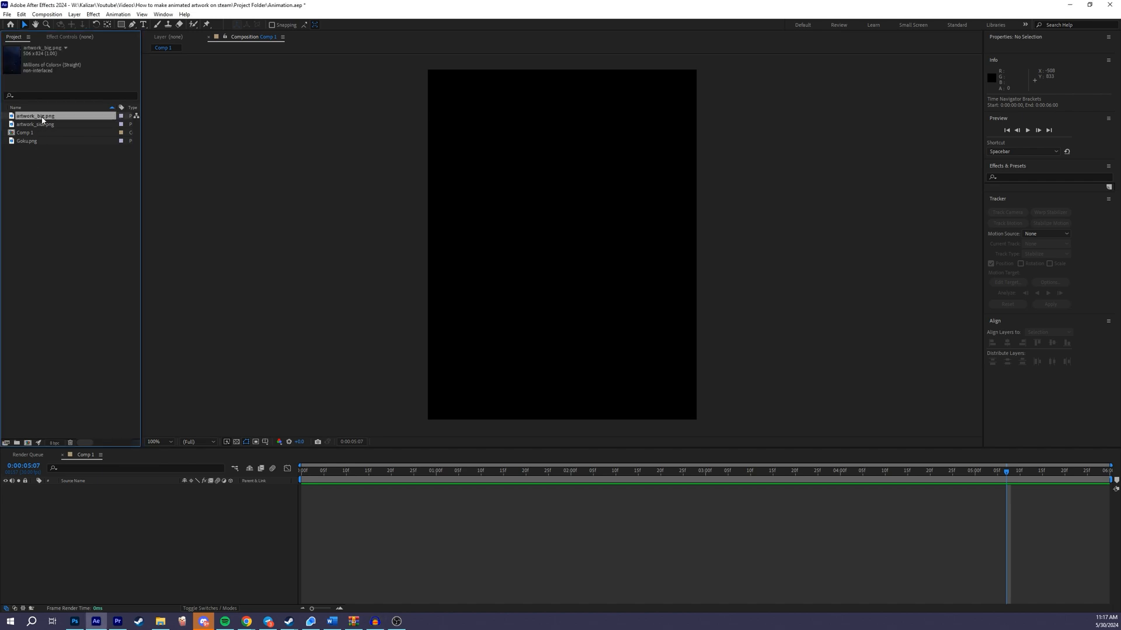
left_click(46, 125, "shift")
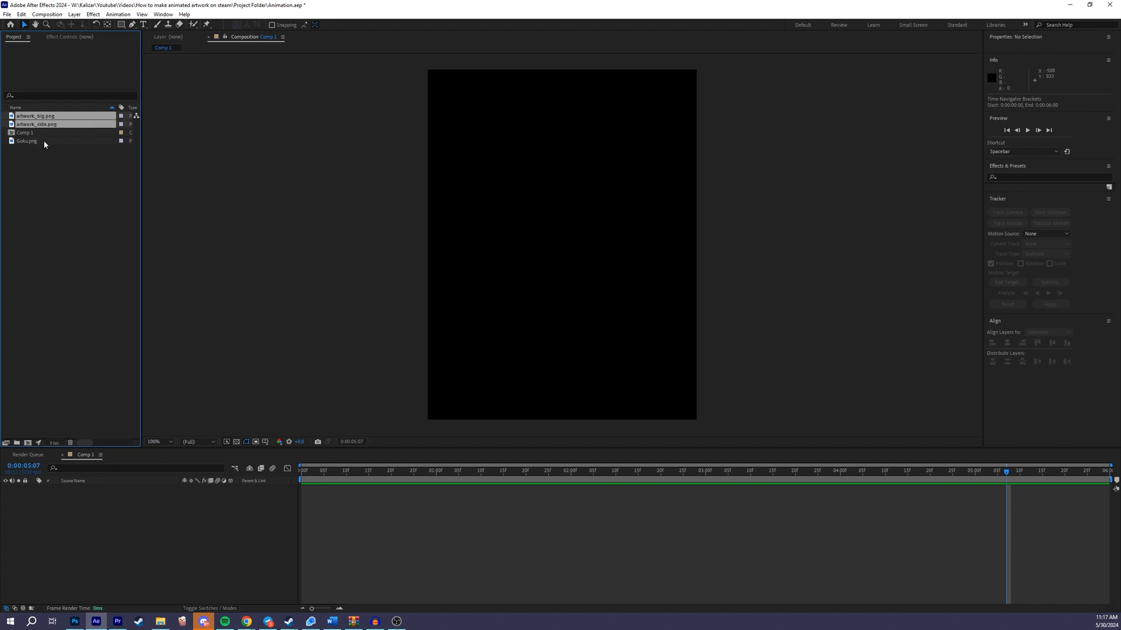
left_click(44, 141, "ctrl")
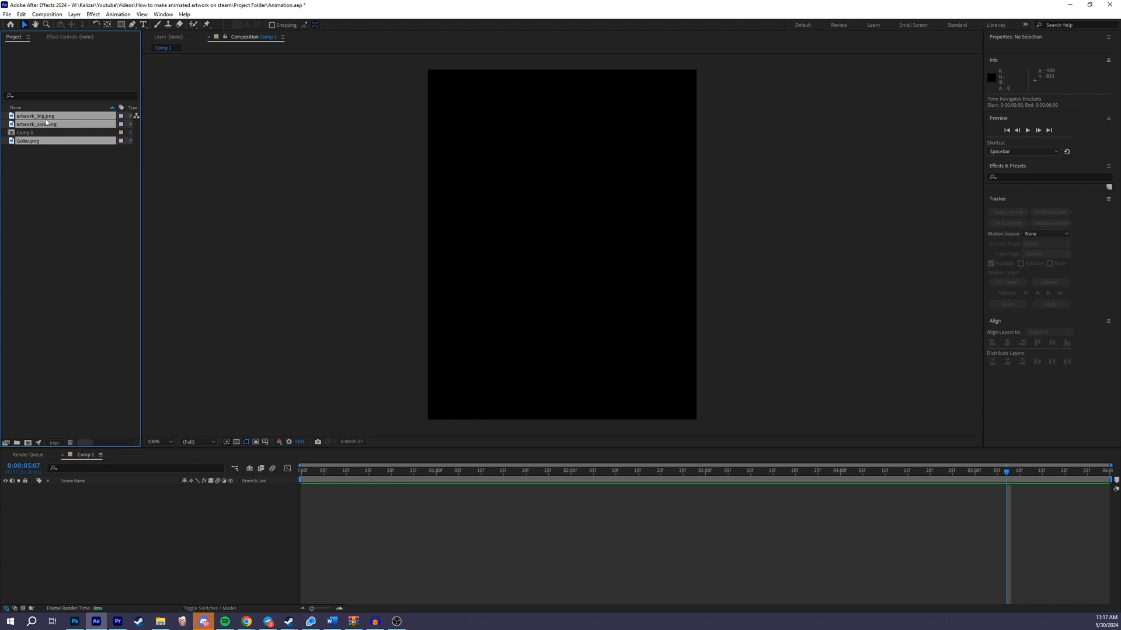
left_click_drag(48, 125, 131, 538)
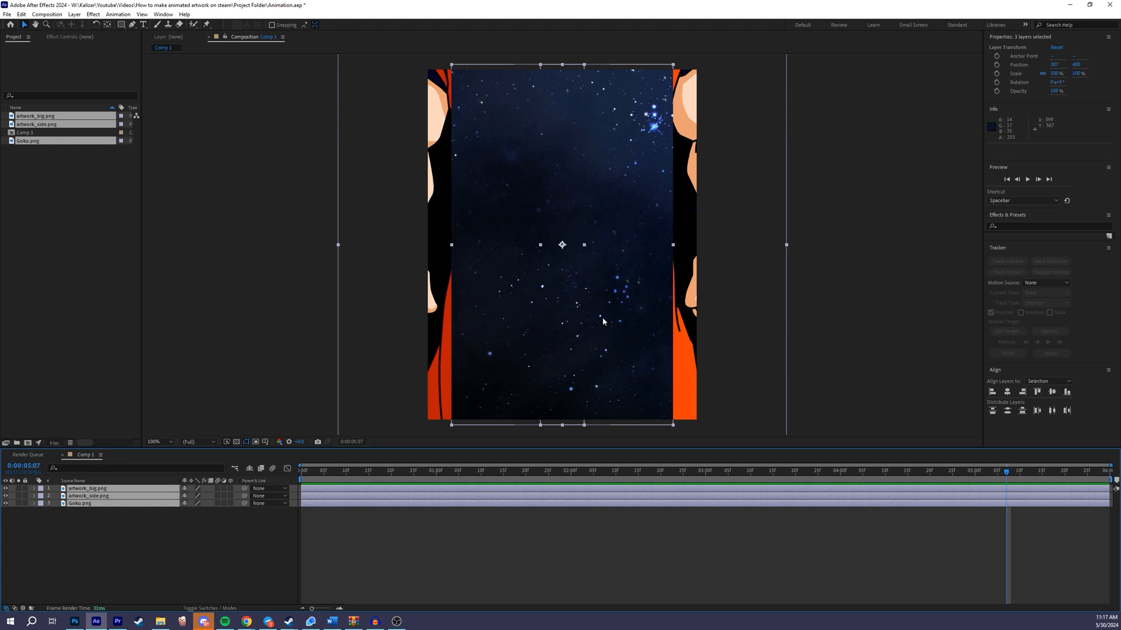
Move the Goku.png layer above both background layers and hide it.
left_click(70, 542)
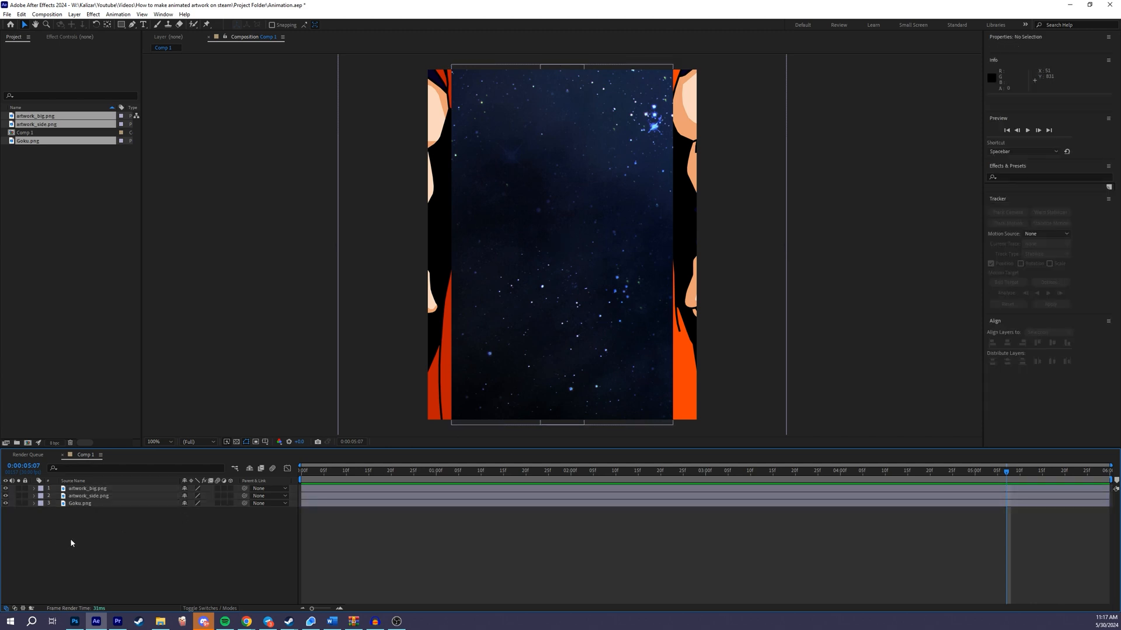
left_click_drag(79, 503, 90, 489)
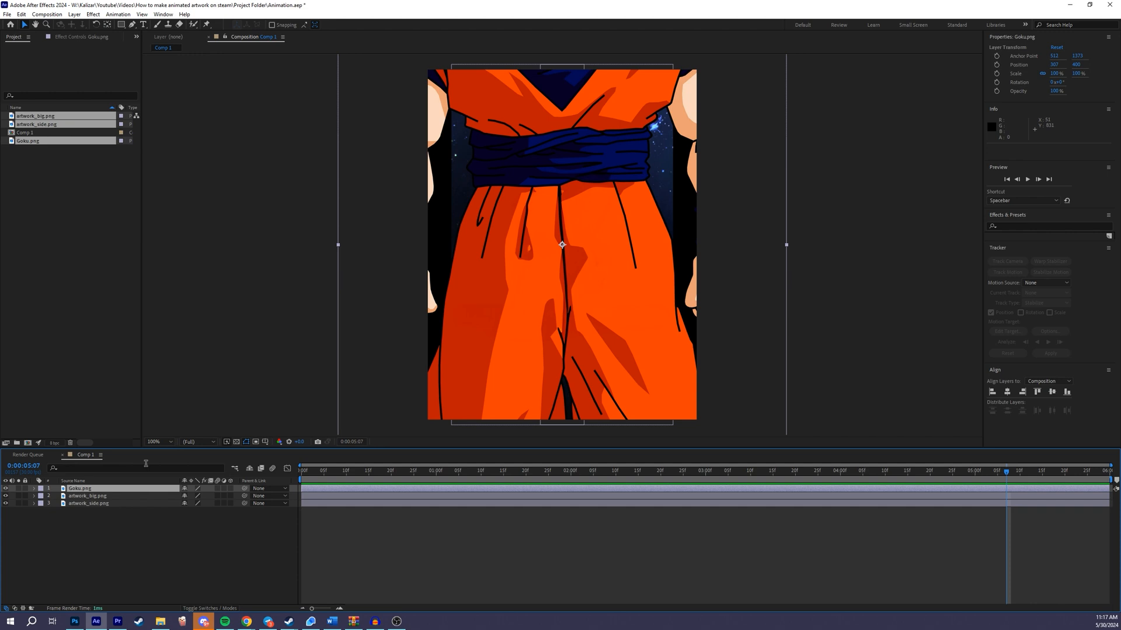
left_click(6, 491)
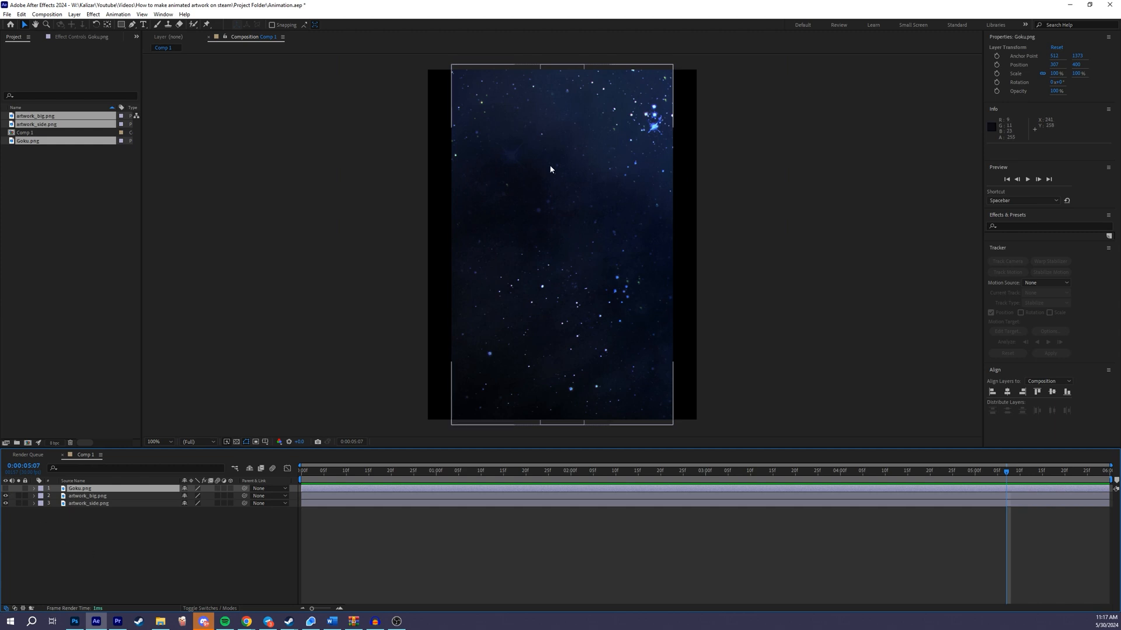
Briefly hide the artwork_big.png layer to inspect the side background piece beneath it.
left_click(114, 497)
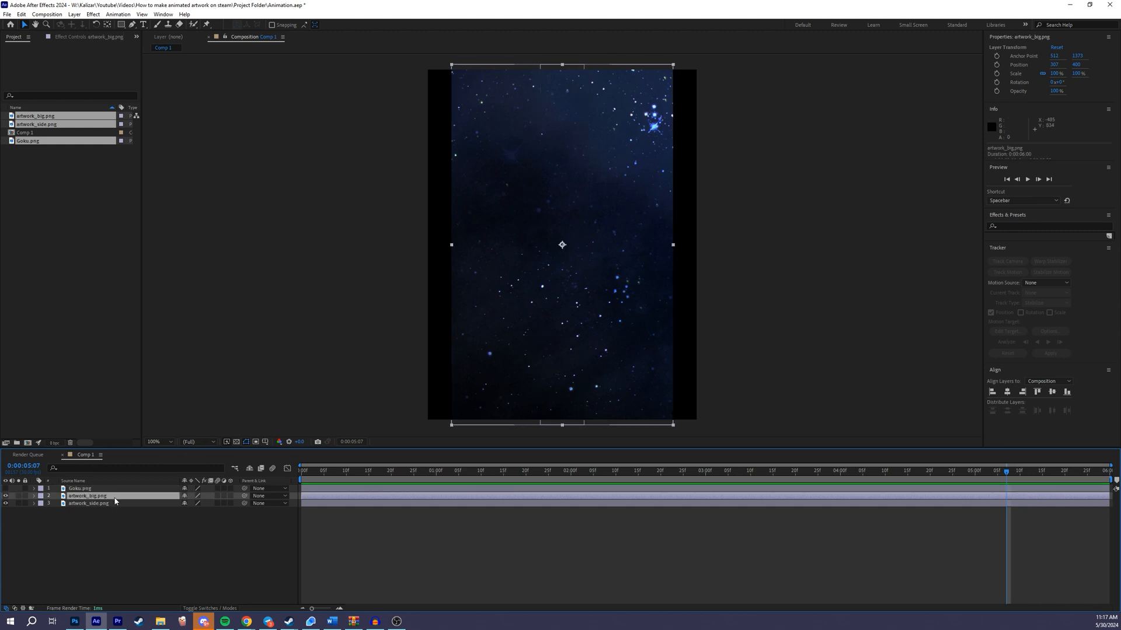
left_click(6, 503)
left_click(5, 495)
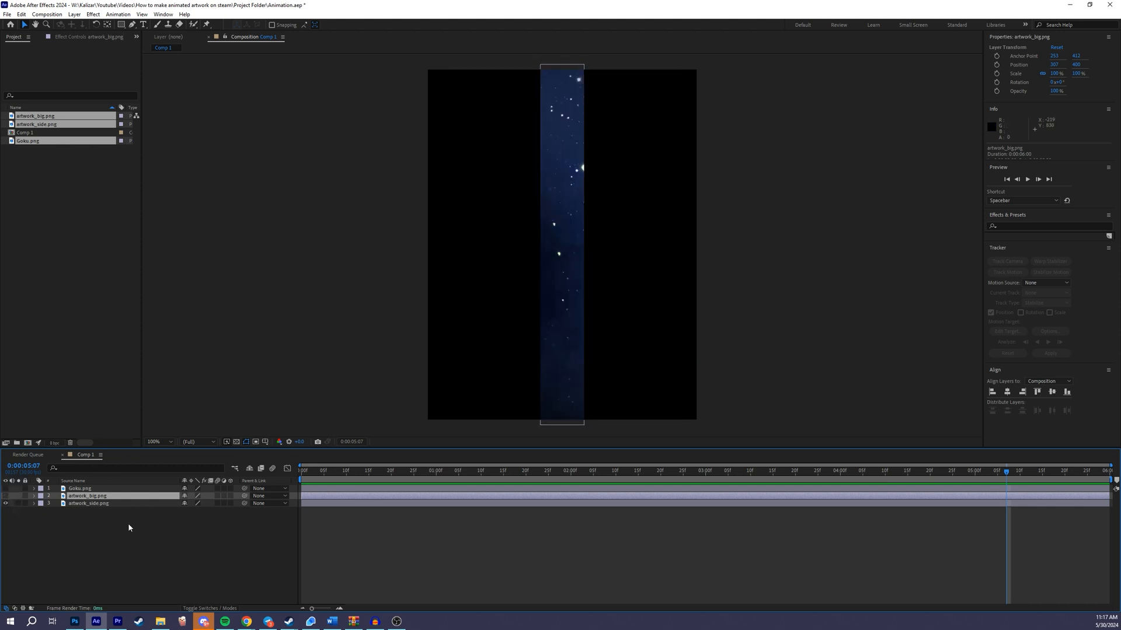
left_click(6, 495)
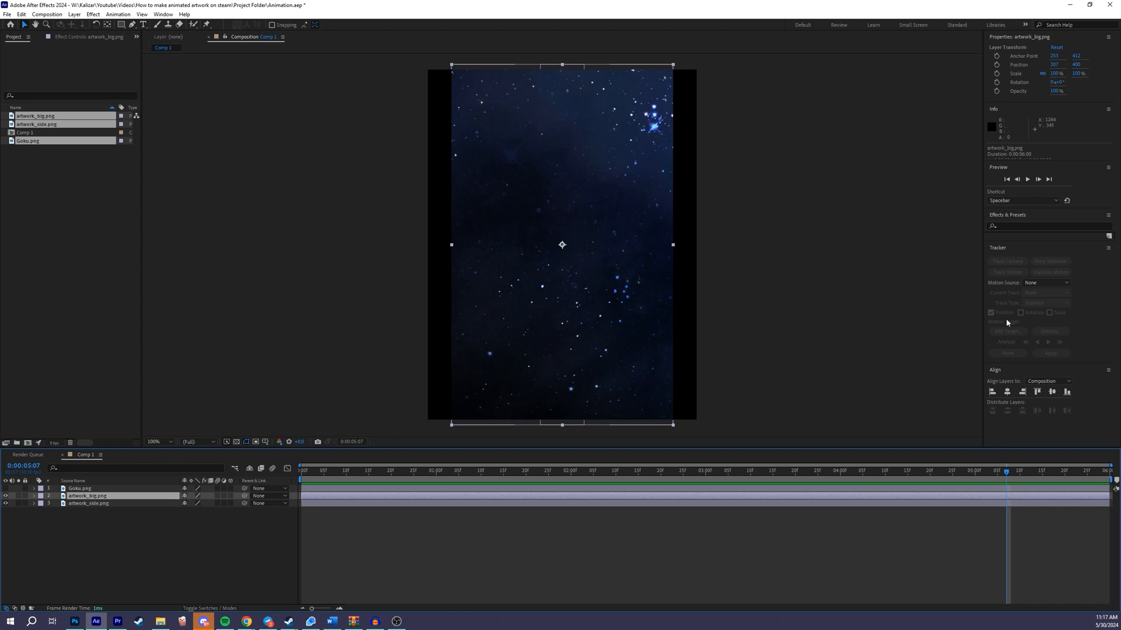
Check that the Align panel is enabled for the workspace.
left_click(998, 370)
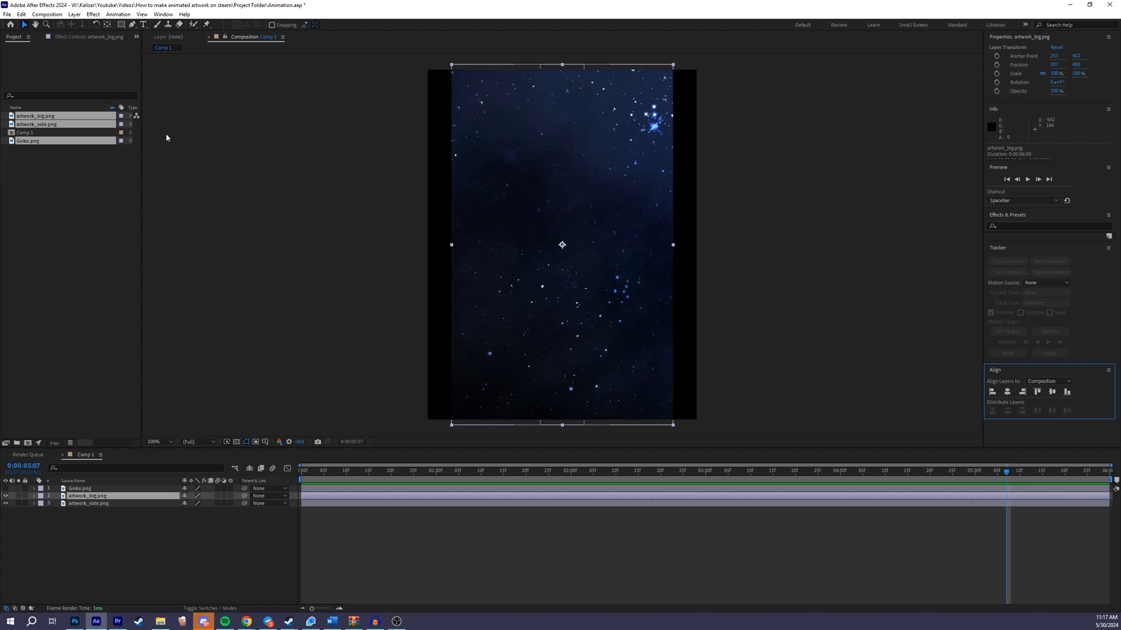
left_click(162, 14)
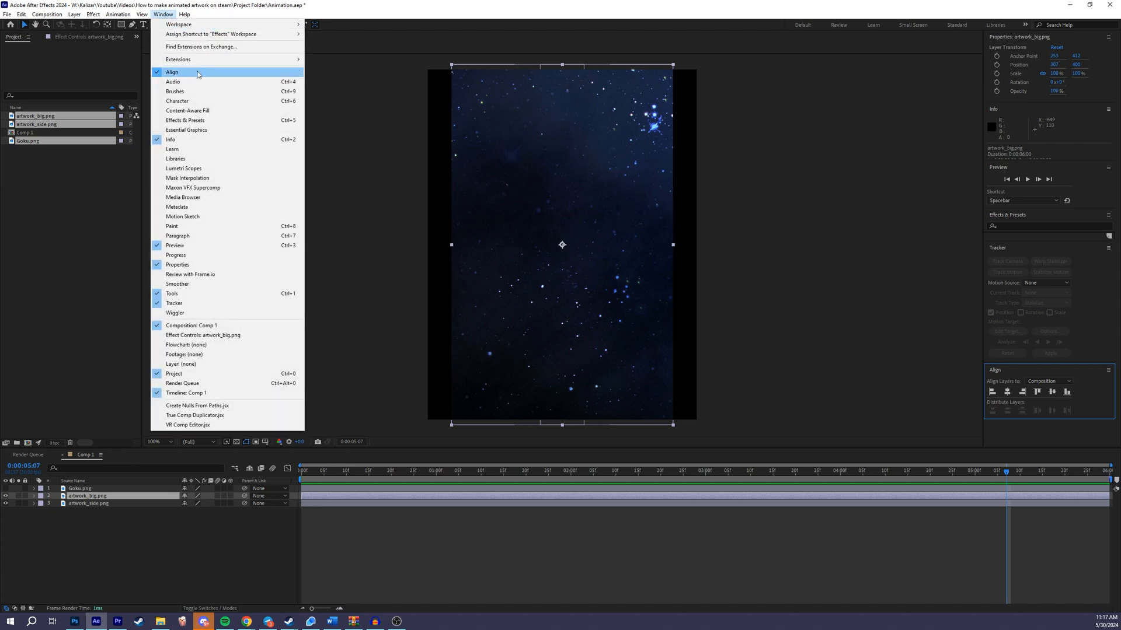
left_click(112, 563)
left_click(113, 567)
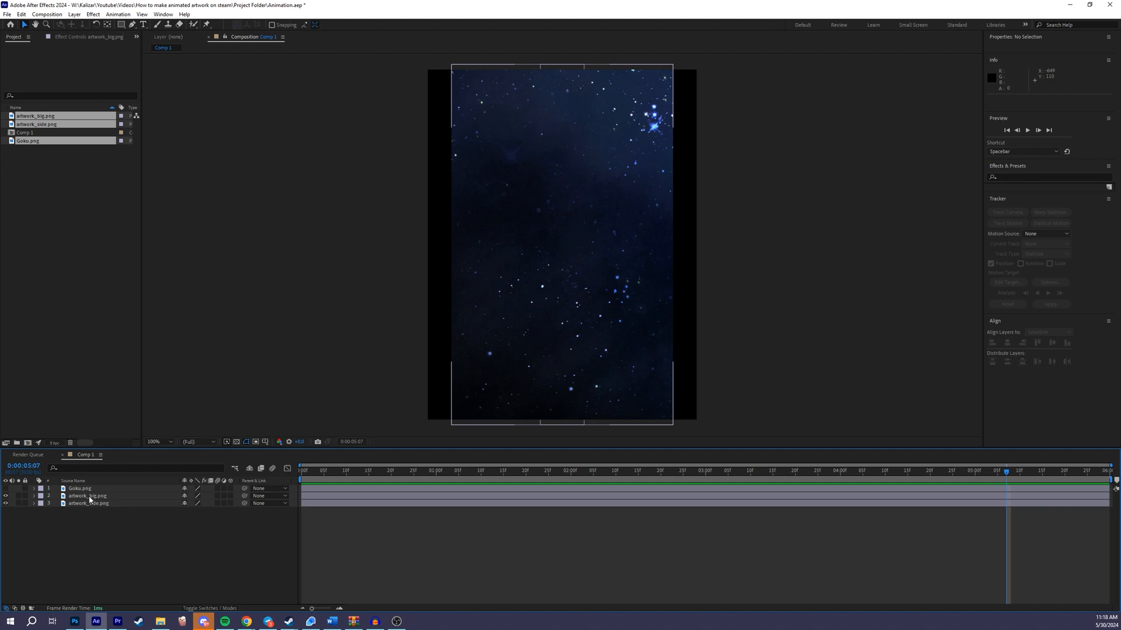
Align the artwork_big.png layer to the left and top edges of the composition.
left_click(91, 496)
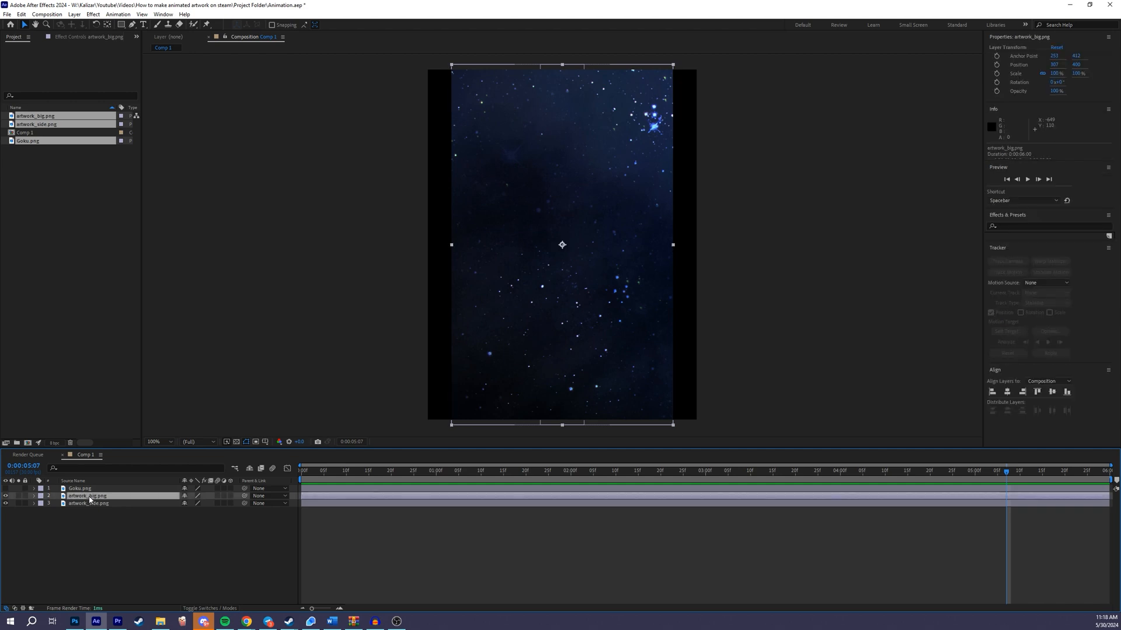
left_click(992, 393)
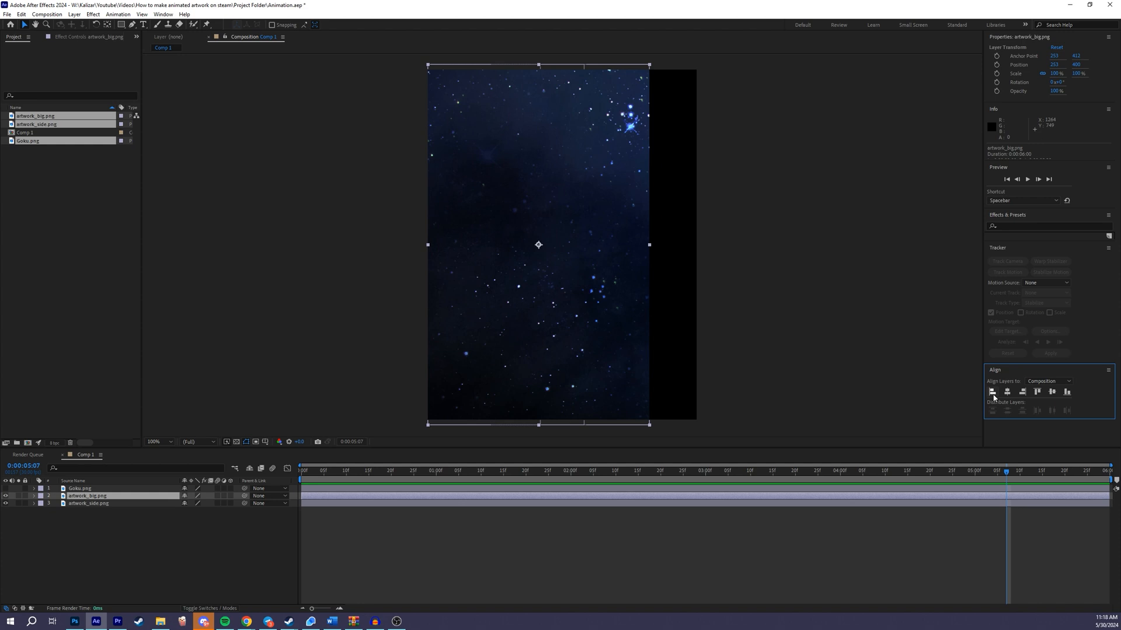
left_click(1037, 392)
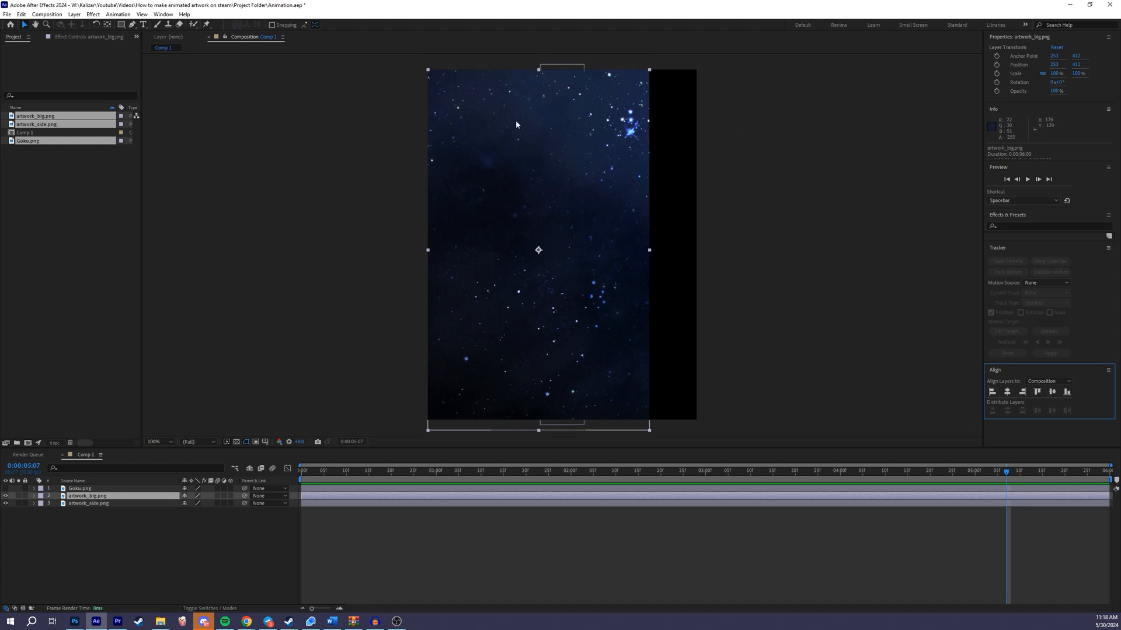
left_click(71, 540)
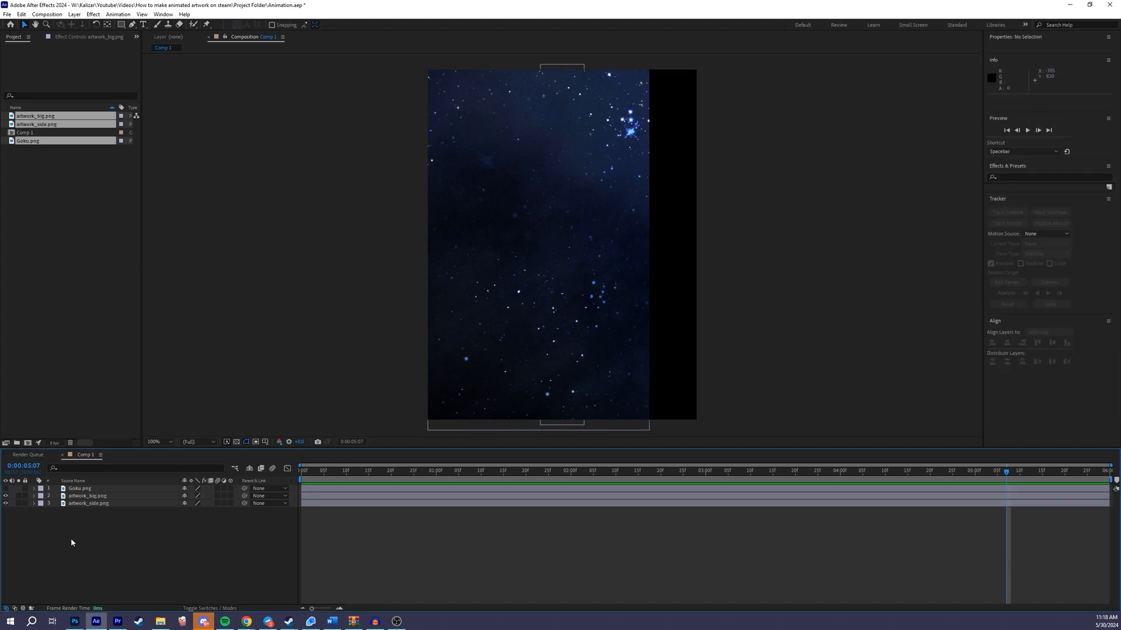
Align the artwork_side.png layer to the right and top edges of the composition.
left_click(97, 505)
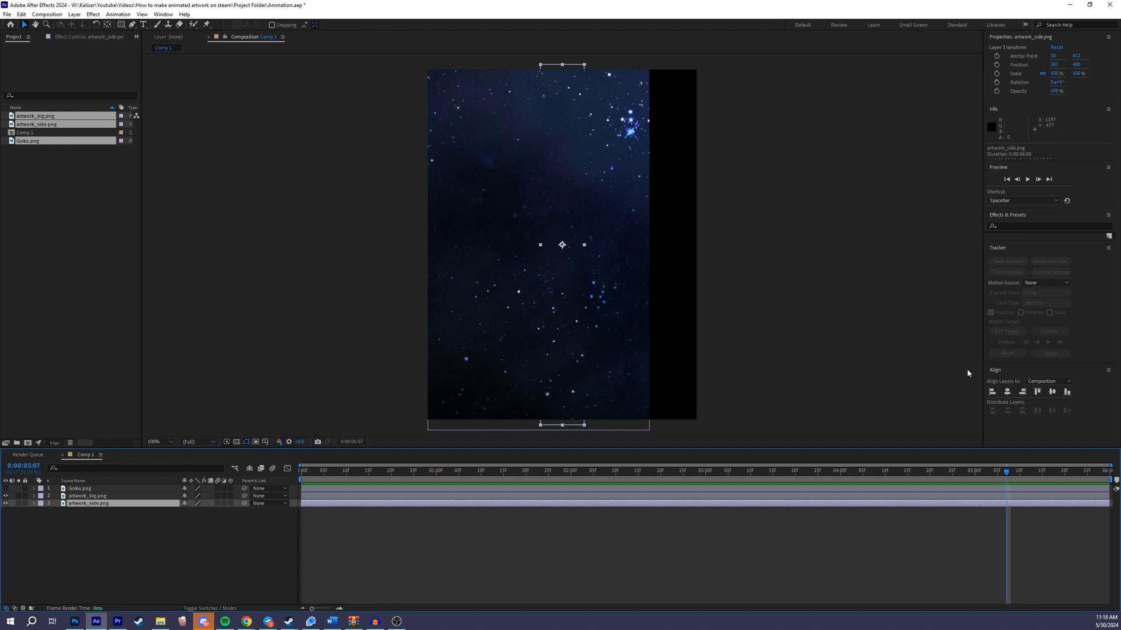
left_click(1022, 392)
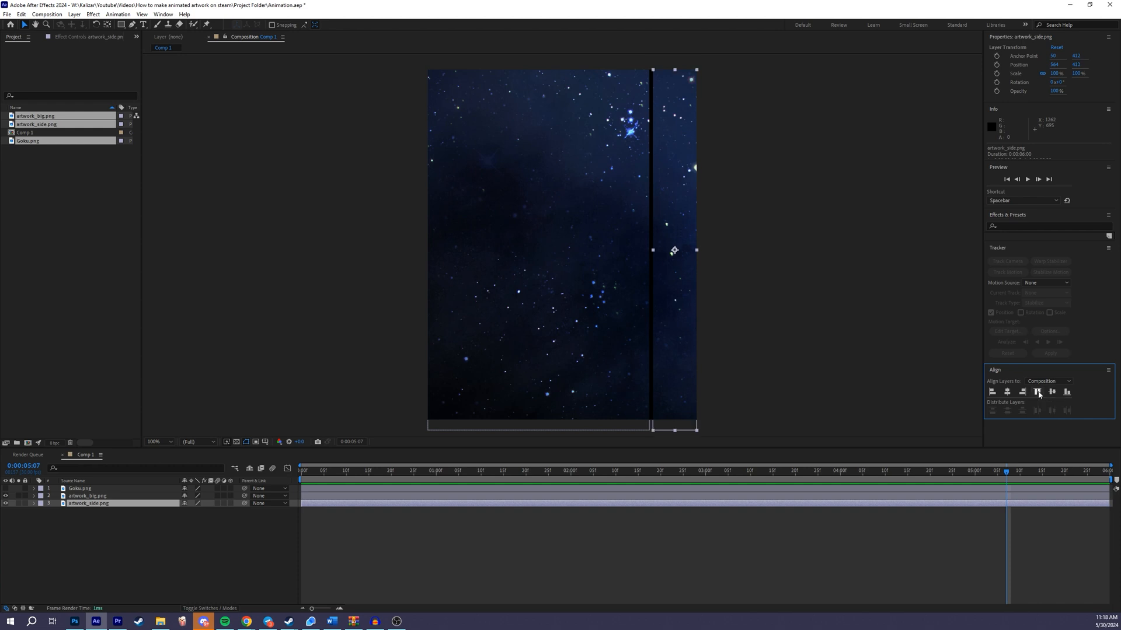
left_click(859, 317)
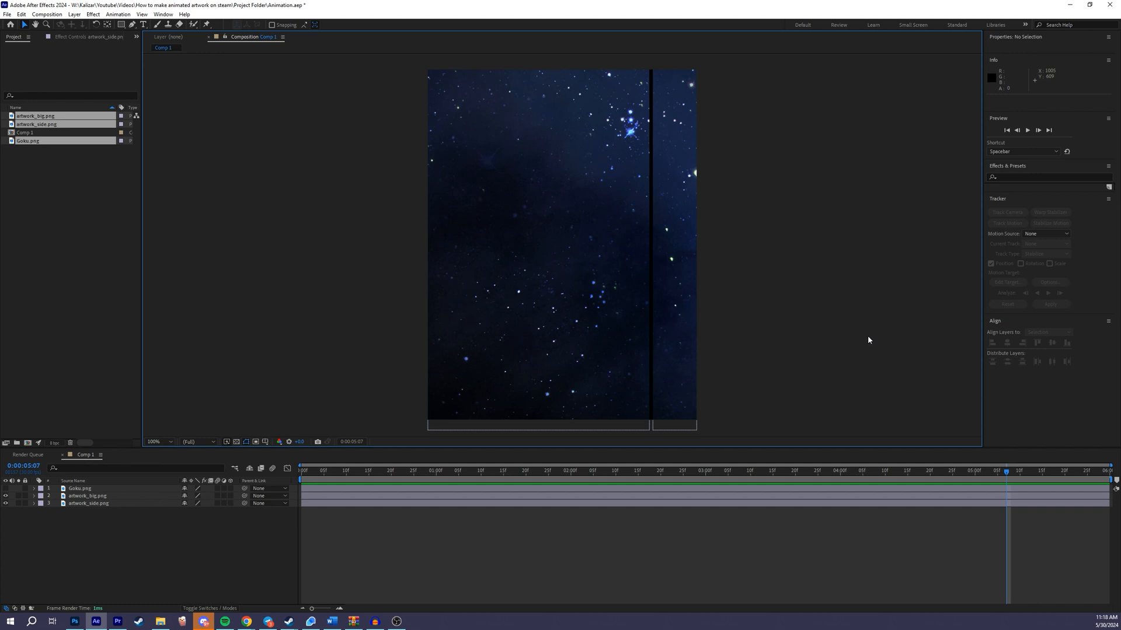
Make the Goku.png layer visible again above the aligned backgrounds.
left_click(5, 490)
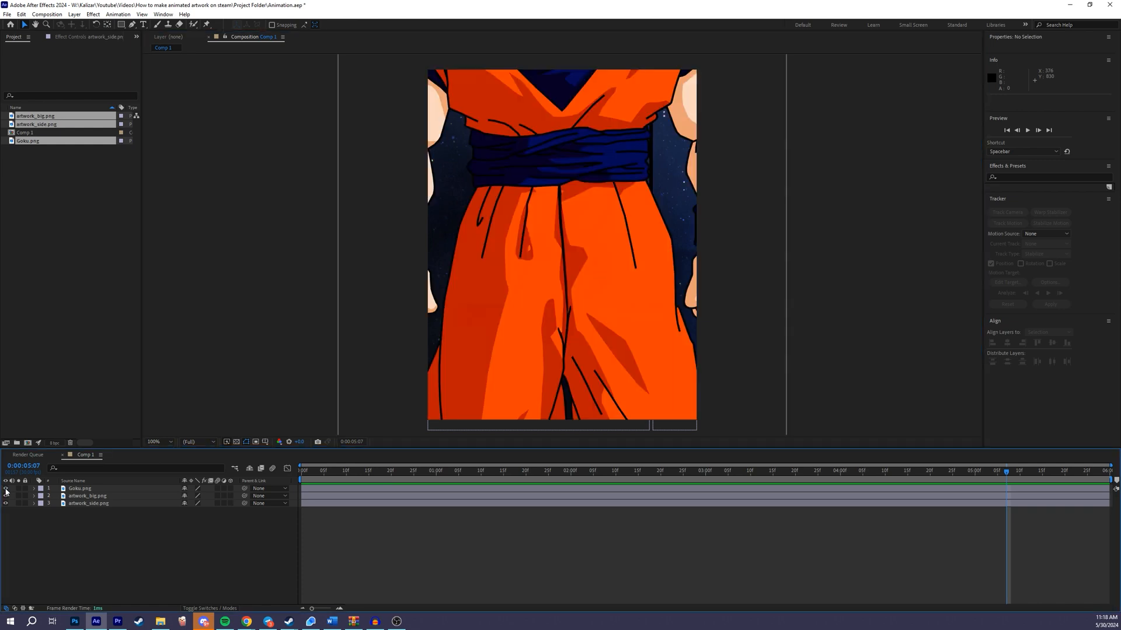
left_click(570, 279)
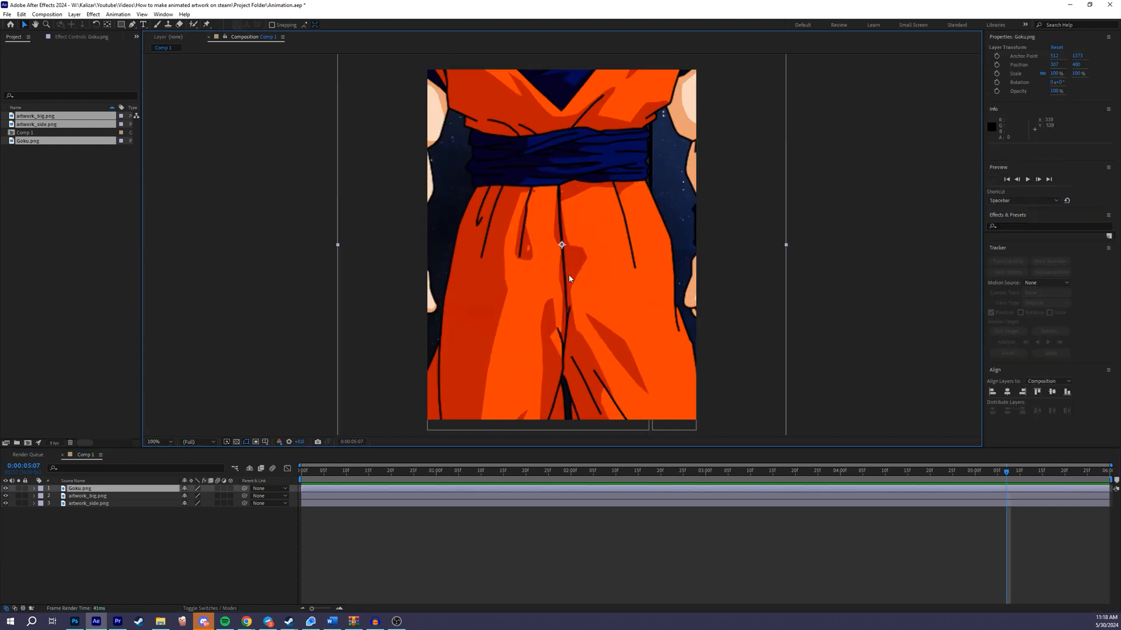
left_click(850, 240)
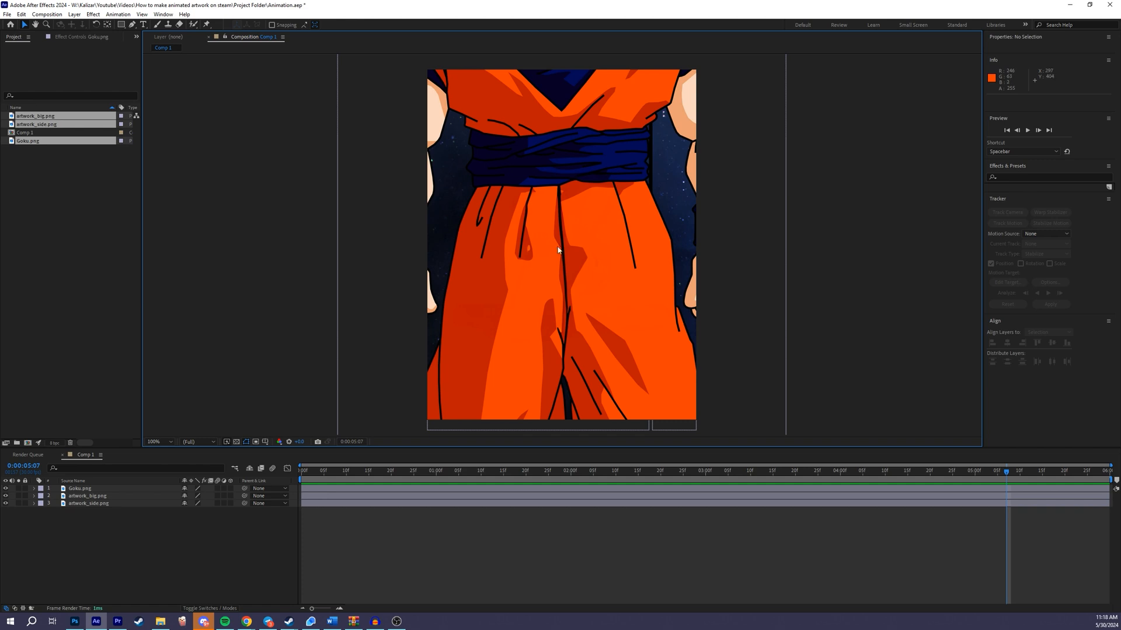
Scale the Goku render down to about 27.6% and place it at about 317, 396 so the whole figure fits the composition.
scroll(558, 250, "down", 4)
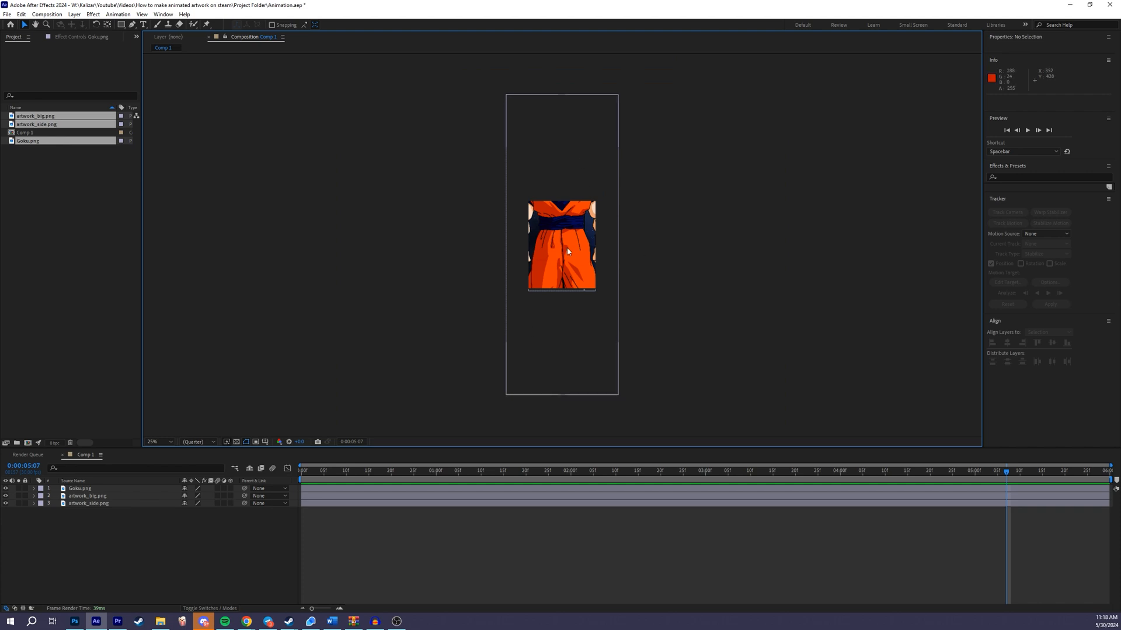
left_click(568, 251)
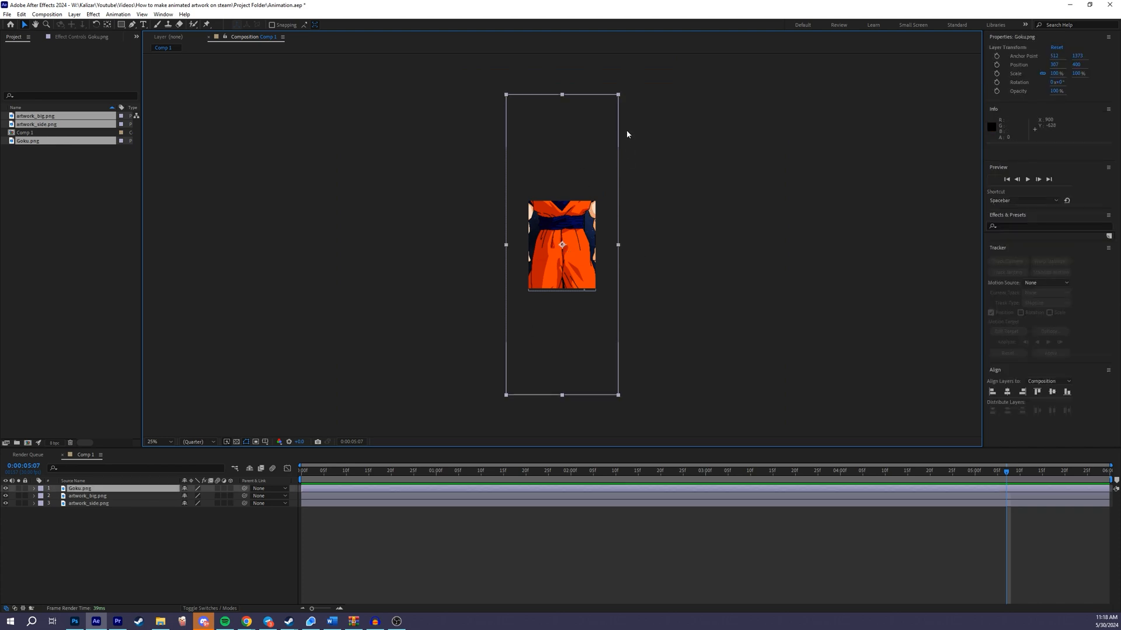
left_click_drag(618, 96, 578, 214)
scroll(593, 180, "up", 2)
left_click_drag(623, 251, 630, 253)
left_click(623, 390)
left_click(610, 382)
left_click_drag(622, 390, 630, 411)
left_click_drag(586, 318, 590, 316)
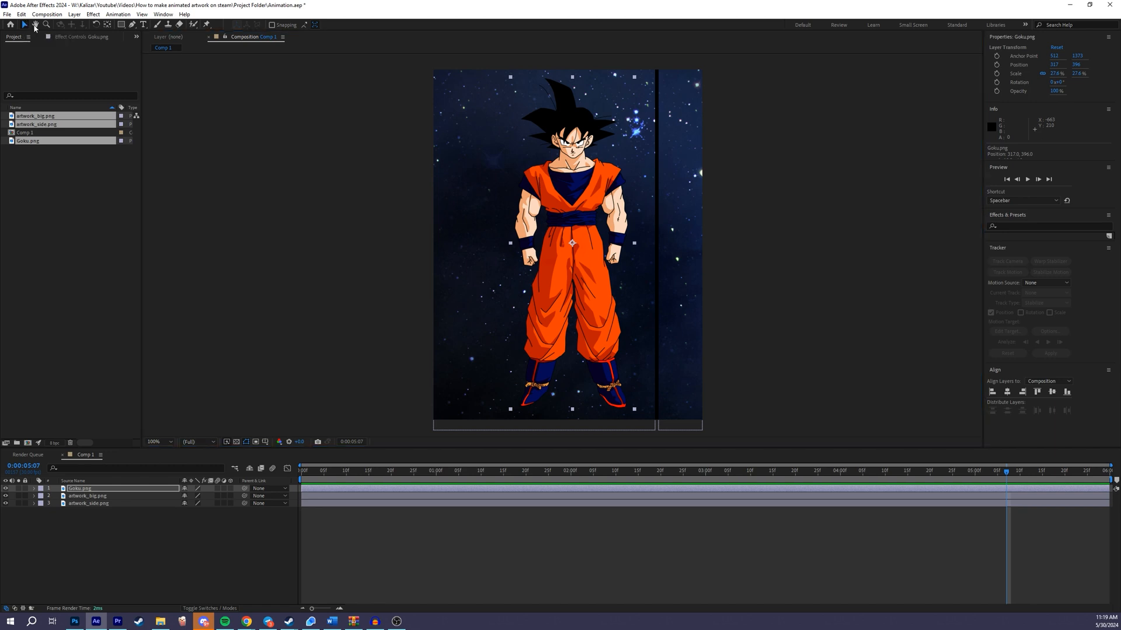
left_click(746, 276)
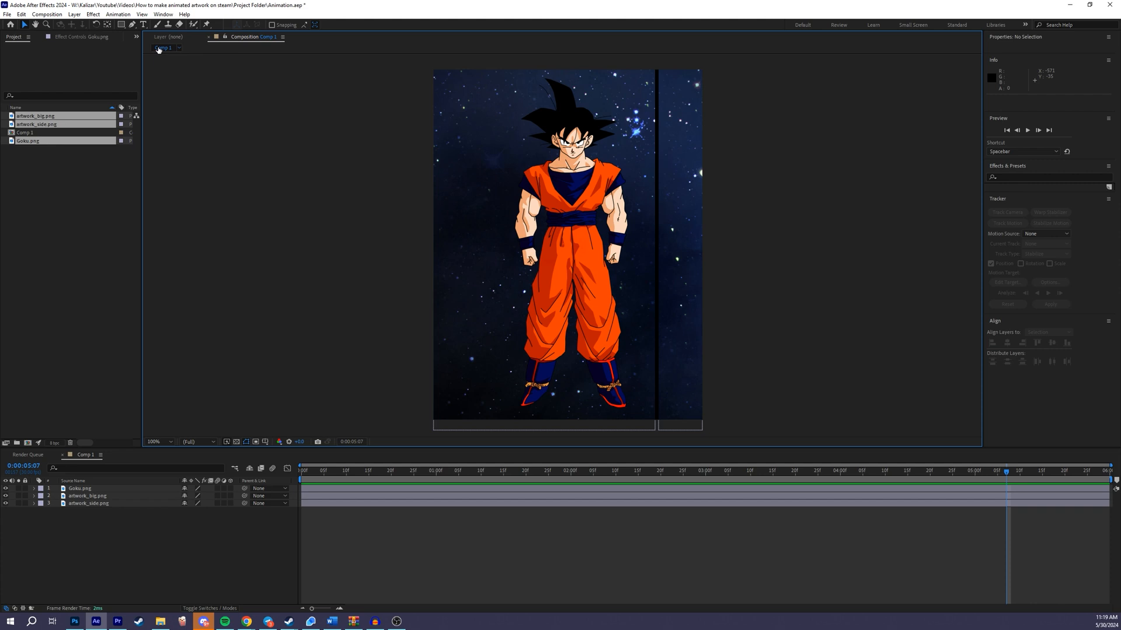
Activate the Puppet Pin tool and shorten the composition's work area to the first 3 seconds.
left_click(206, 25)
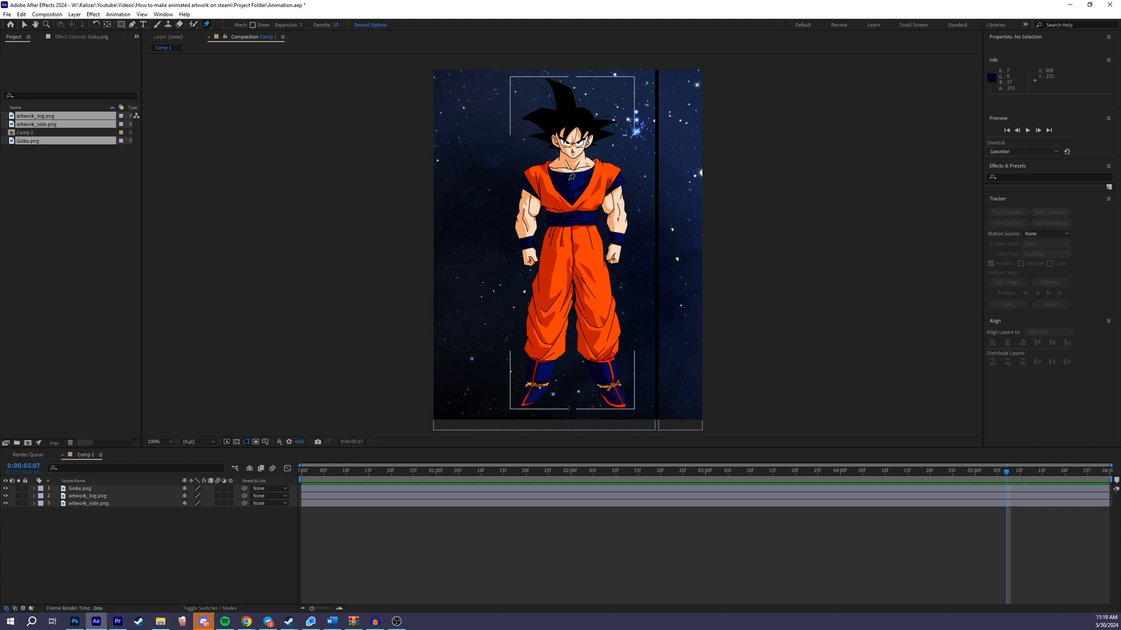
left_click_drag(1007, 473, 611, 473)
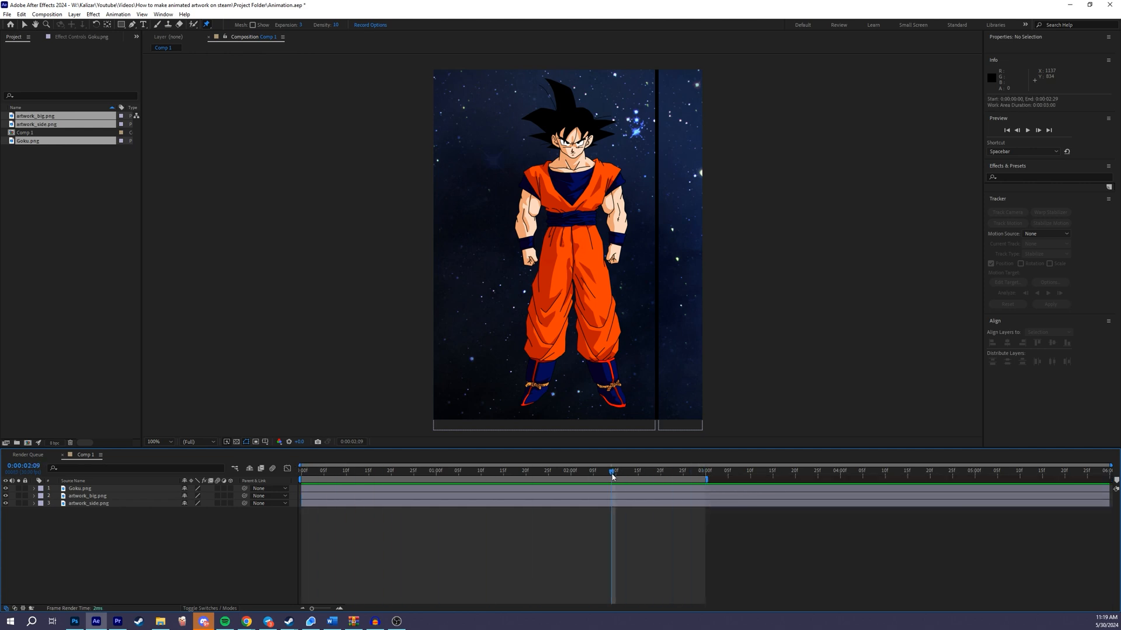
Play back the shortened work area and return the playhead to 0:00:00:00.
key("space")
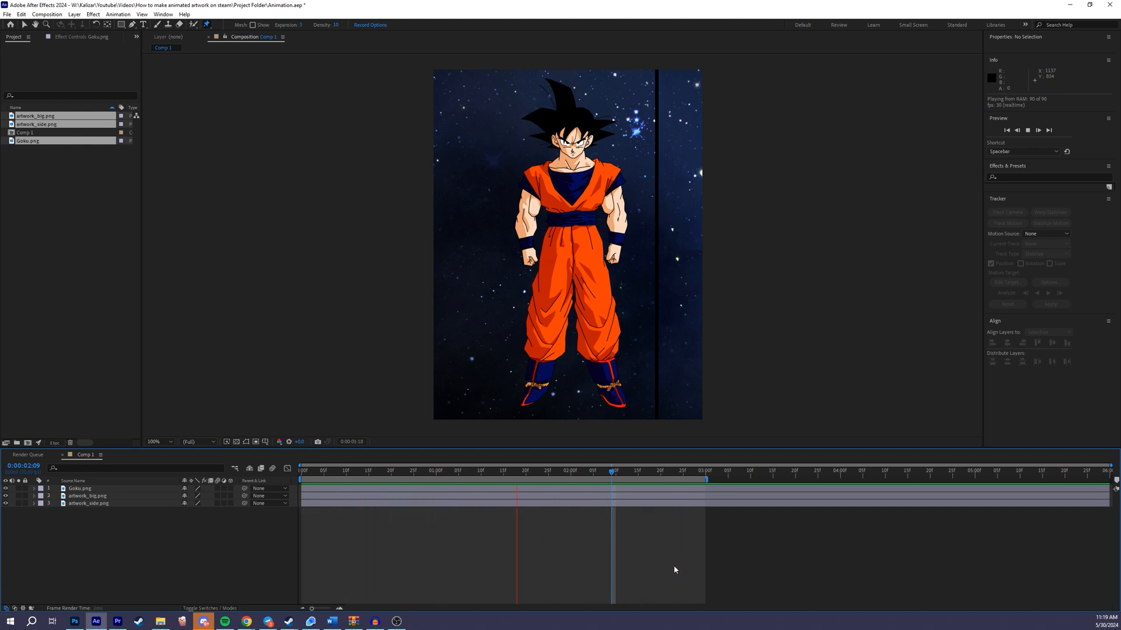
key("space")
left_click_drag(625, 473, 289, 477)
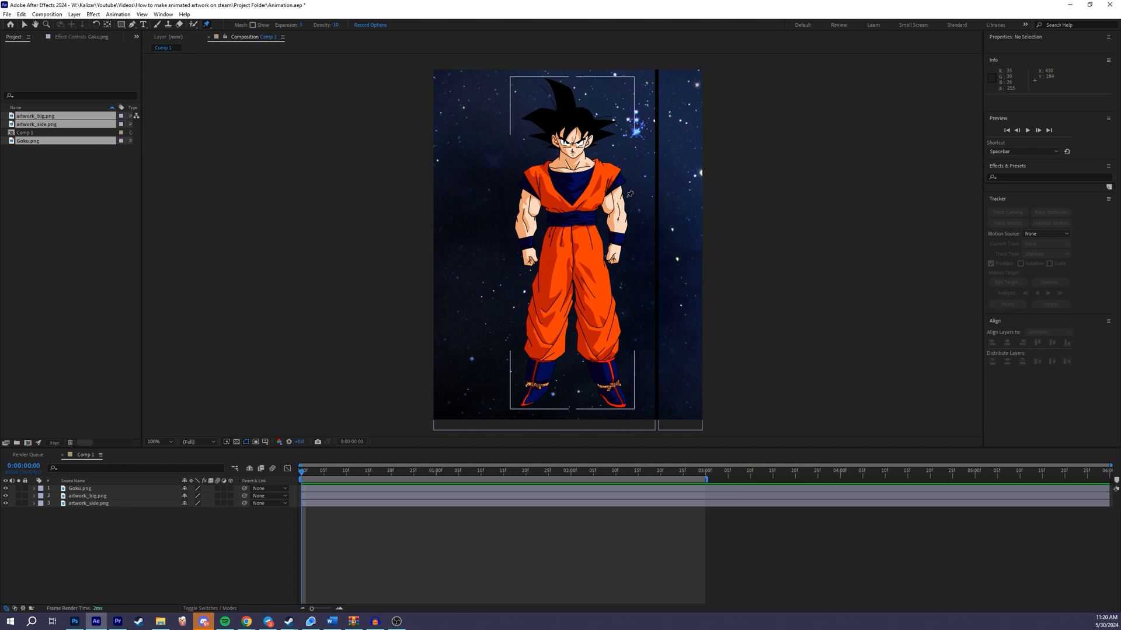
Place puppet pins on both of Goku's fists, both forearms and both shoulders.
scroll(585, 202, "up", 1)
left_click_drag(630, 196, 633, 232)
left_click(501, 299)
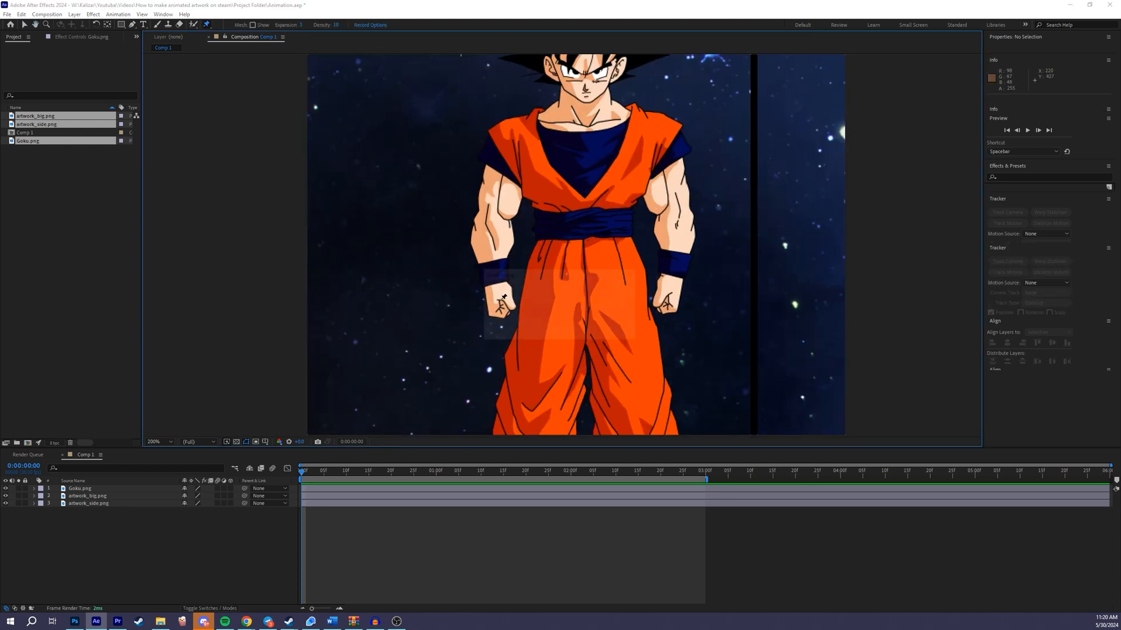
left_click(489, 229)
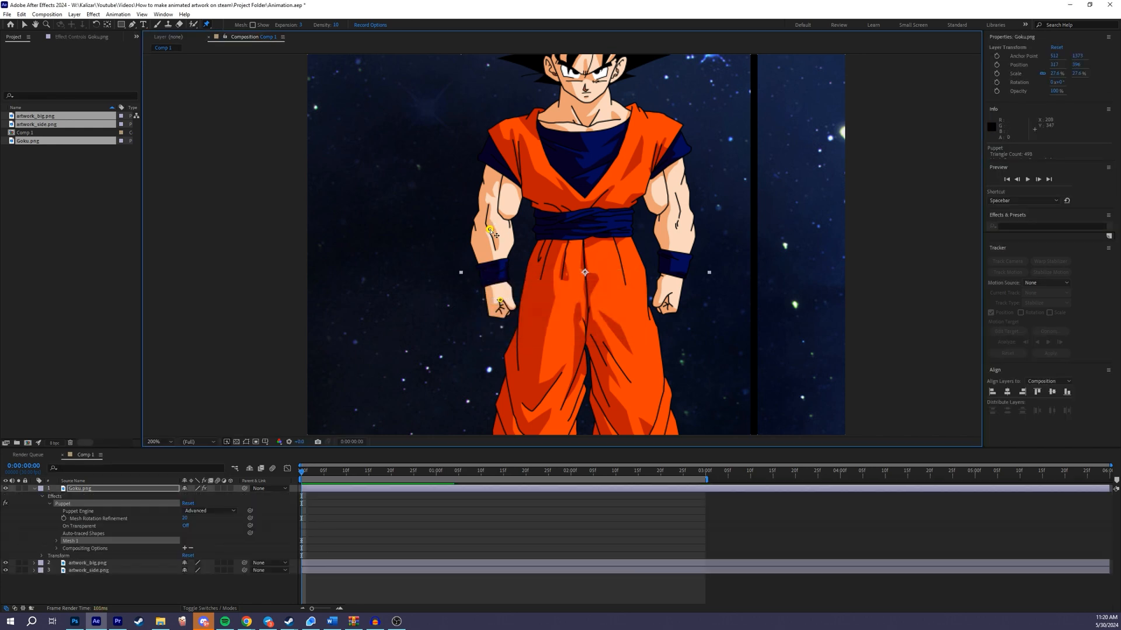
left_click(514, 150)
left_click(656, 143)
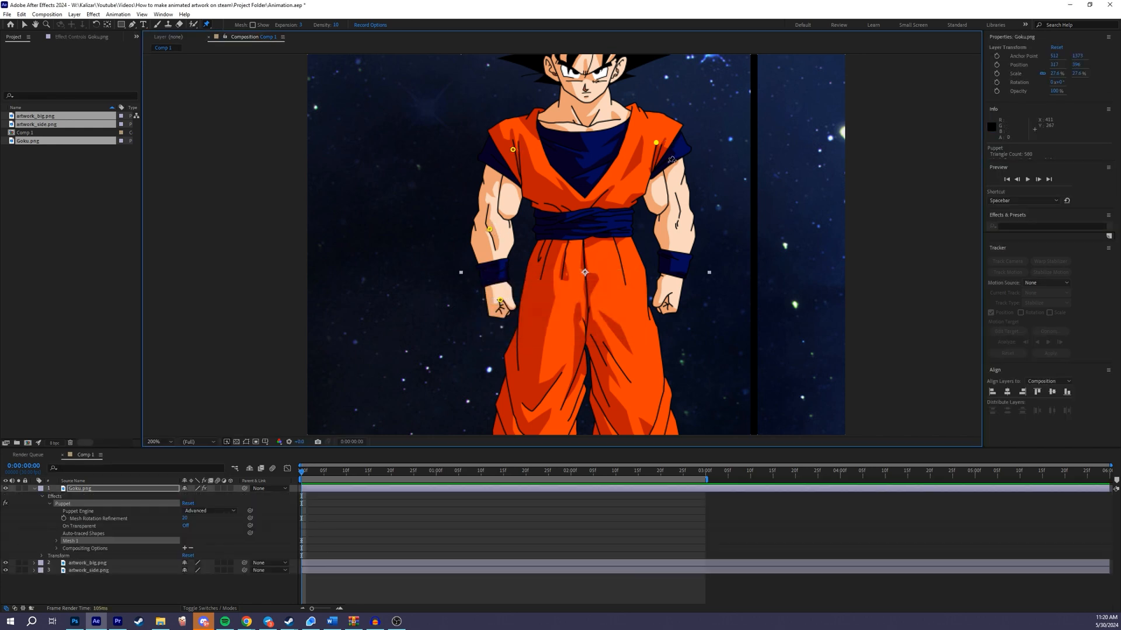
left_click(675, 209)
left_click(667, 304)
Add puppet pins to both of Goku's feet and both upper legs.
key("comma")
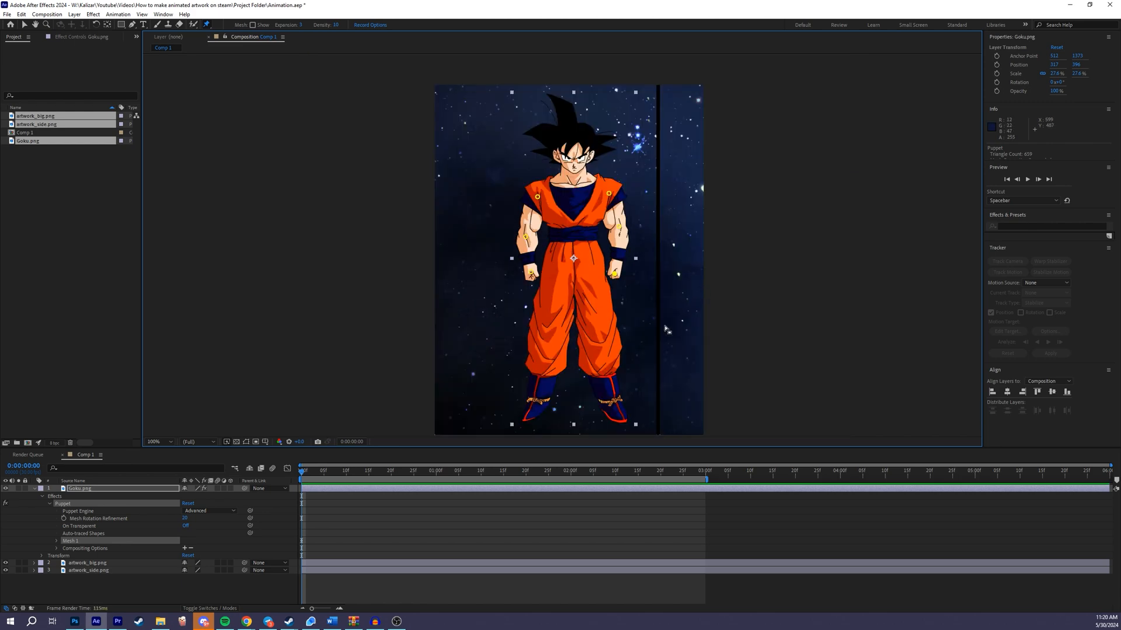
left_click(536, 402)
left_click(610, 401)
left_click(617, 408)
left_click(601, 318)
left_click(551, 316)
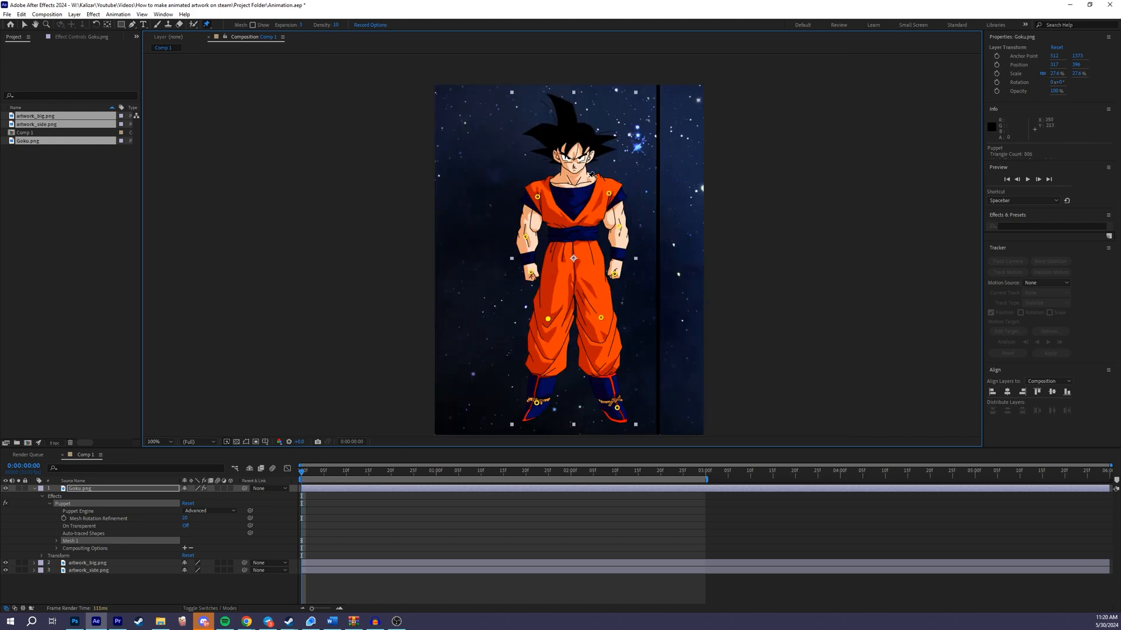
Add one puppet pin at Goku's neck and another in the middle of his face.
scroll(585, 107, "up", 1)
left_click_drag(585, 106, 571, 246)
left_click(570, 249)
left_click(569, 213)
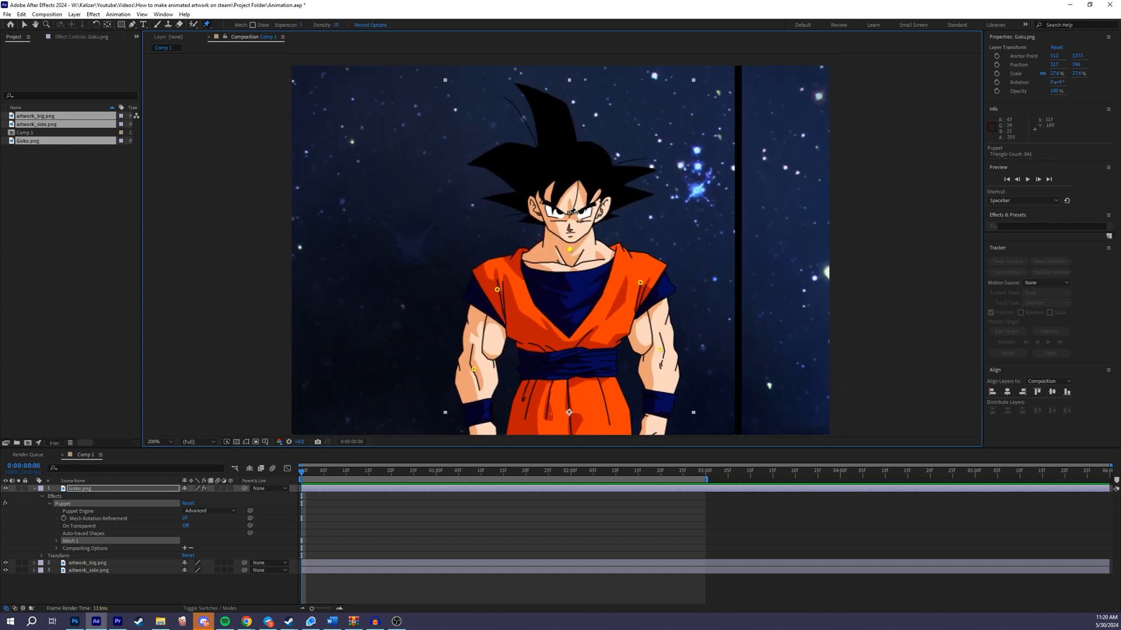
Reveal the Goku layer's keyframed puppet pin positions, switch to the Selection tool and review the starting keyframes.
scroll(561, 244, "down", 1)
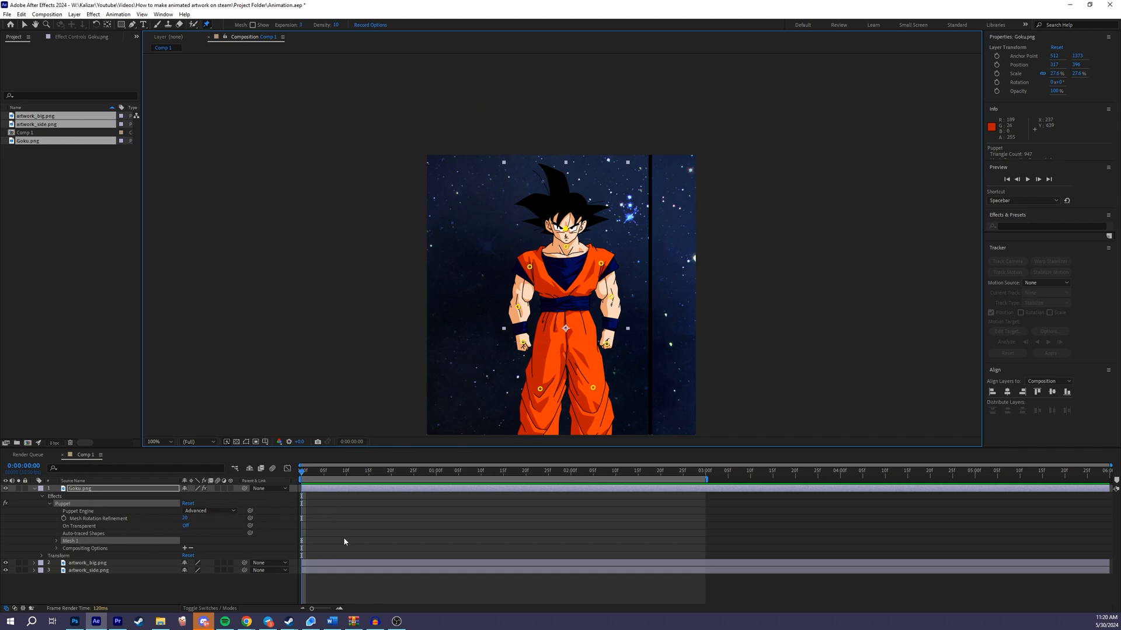
key("u")
scroll(350, 561, "down", 2)
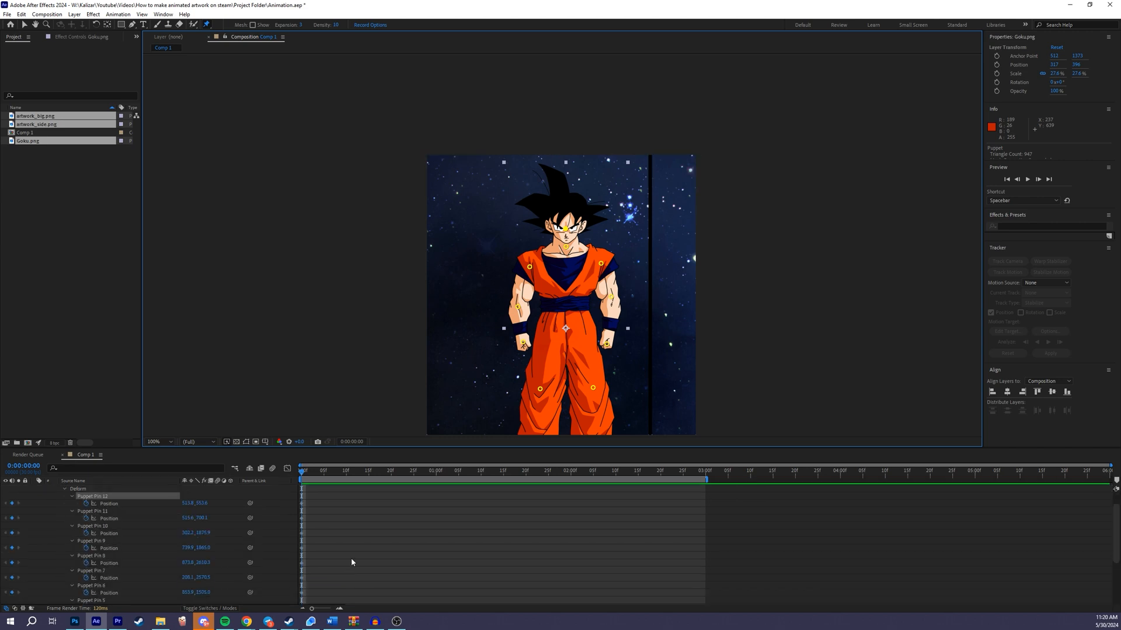
left_click(333, 472)
scroll(320, 563, "up", 1)
left_click(24, 25)
left_click(301, 541)
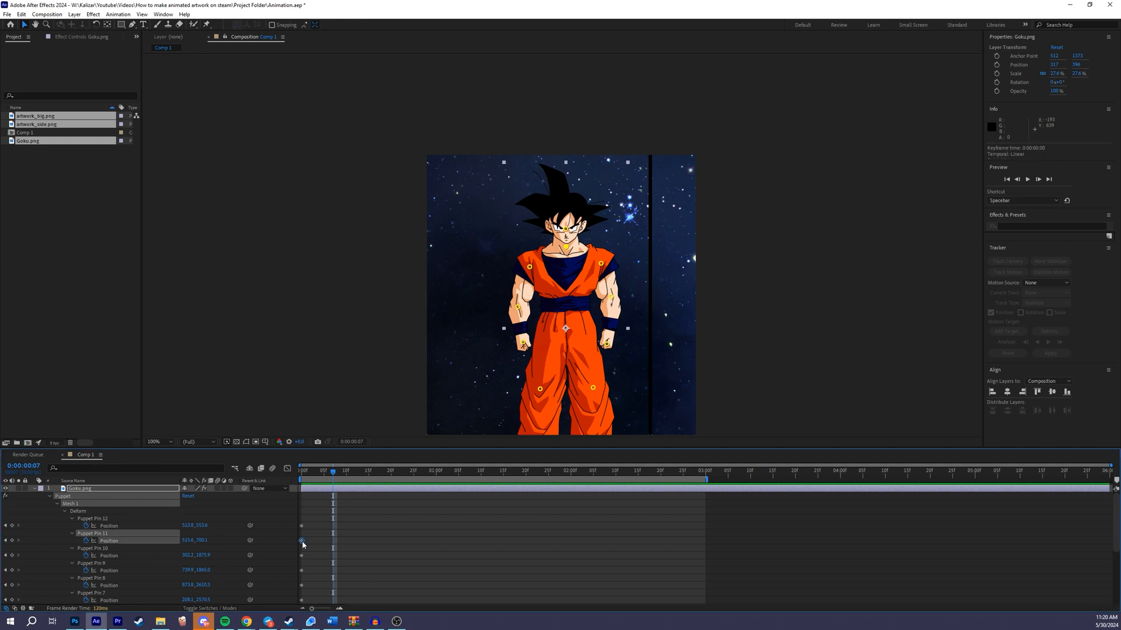
scroll(304, 560, "down", 3)
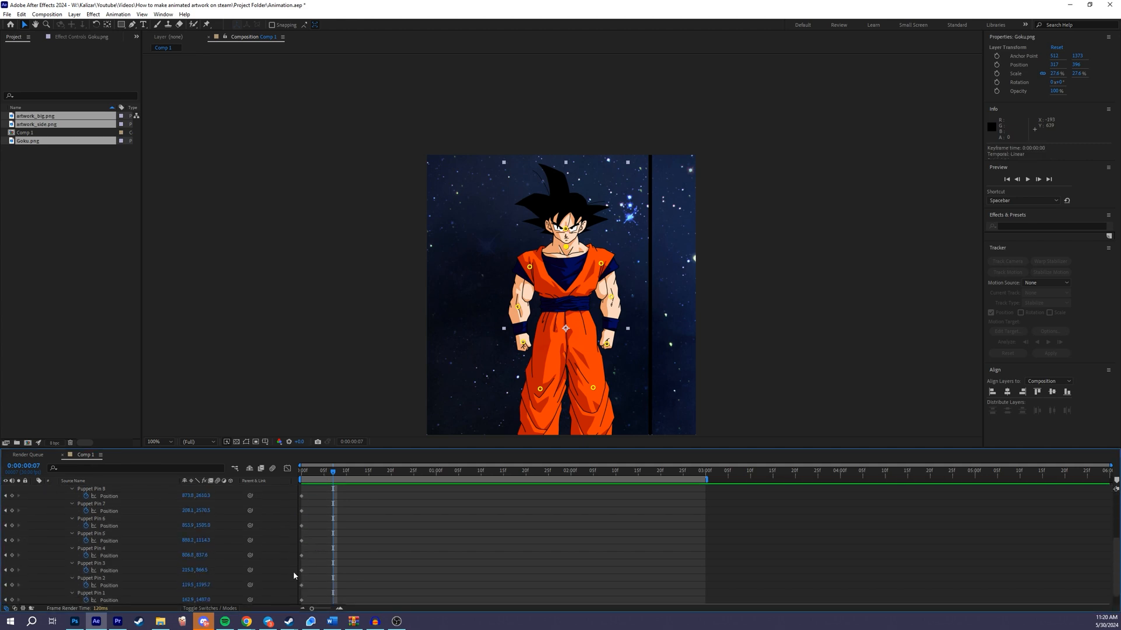
scroll(298, 575, "down", 1)
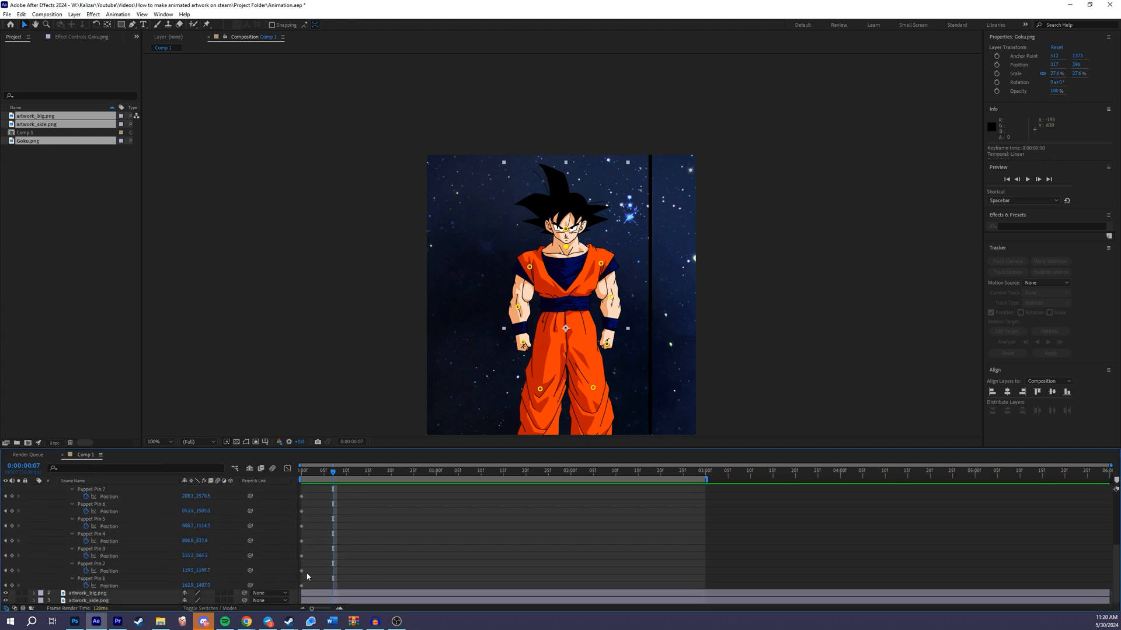
scroll(314, 577, "up", 2)
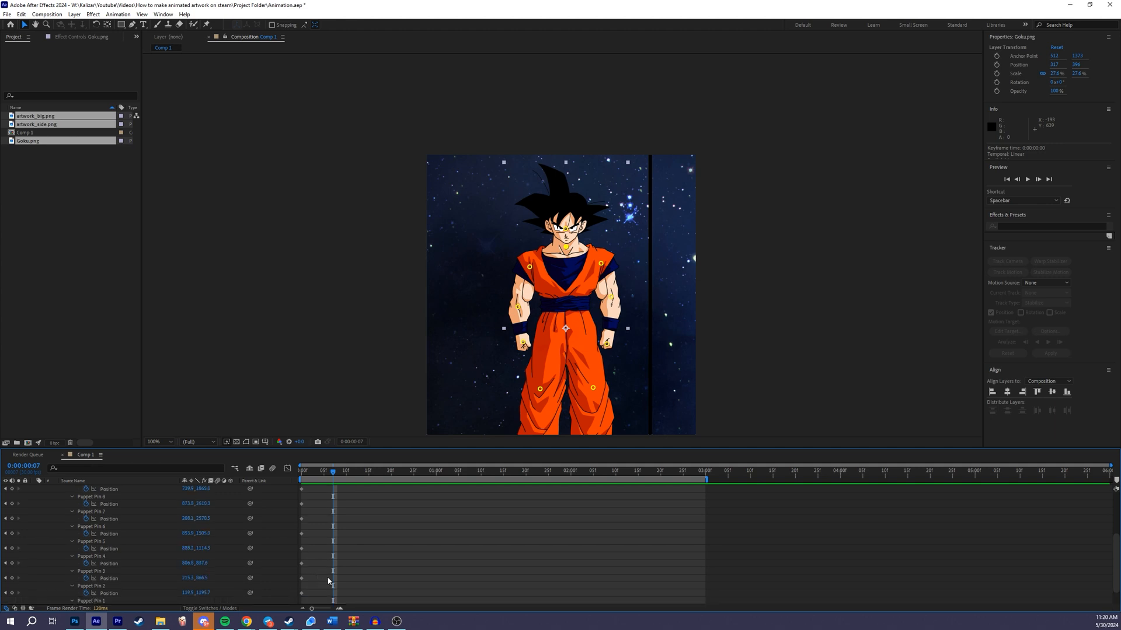
Move the playhead to 0:00:01:15 and shift the face pin sideways to tilt Goku's head strongly.
key("Home")
left_click_drag(336, 477, 510, 476)
key("ctrl+v")
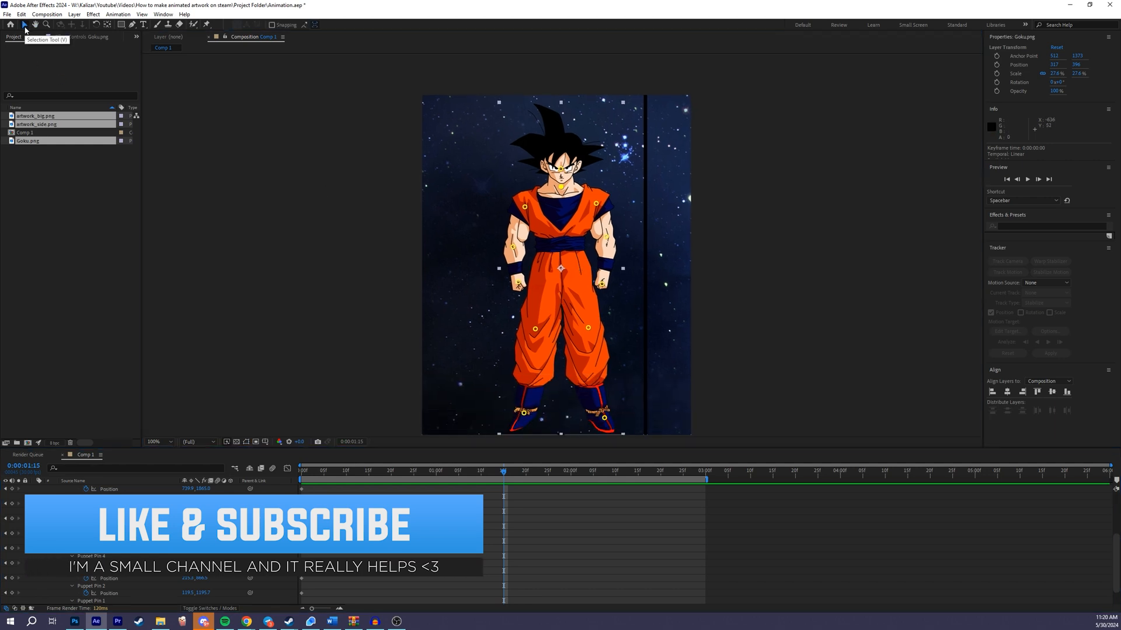
left_click(560, 169)
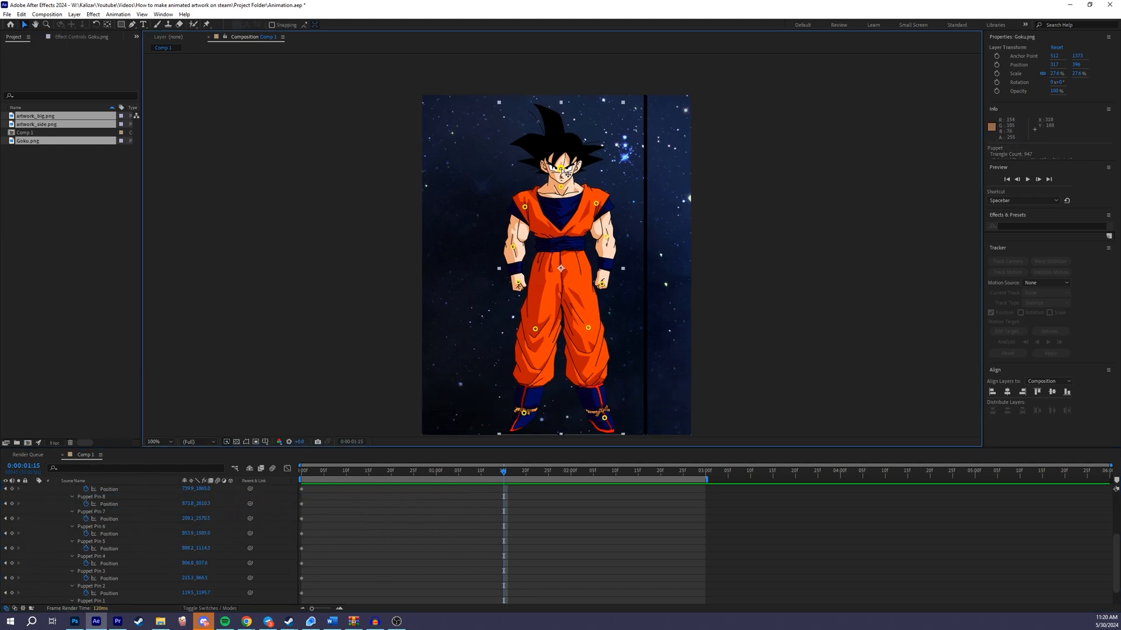
left_click_drag(567, 172, 594, 174)
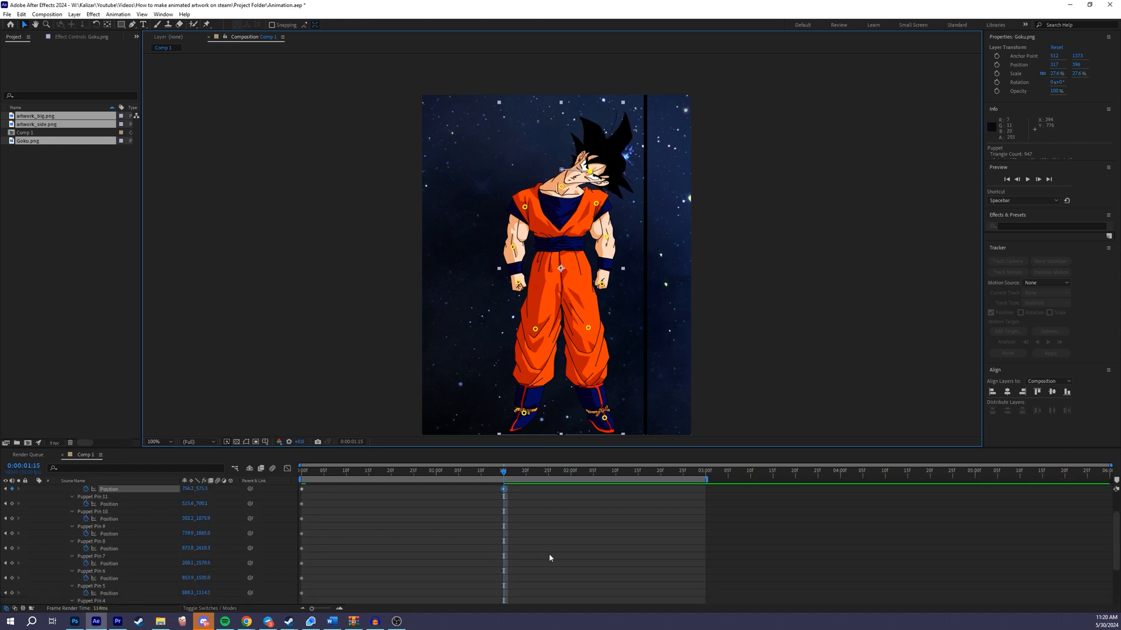
Find the face pin's keyframe at 0:00:01:15 and delete it.
scroll(549, 553, "up", 3)
left_click(488, 474)
left_click(502, 518)
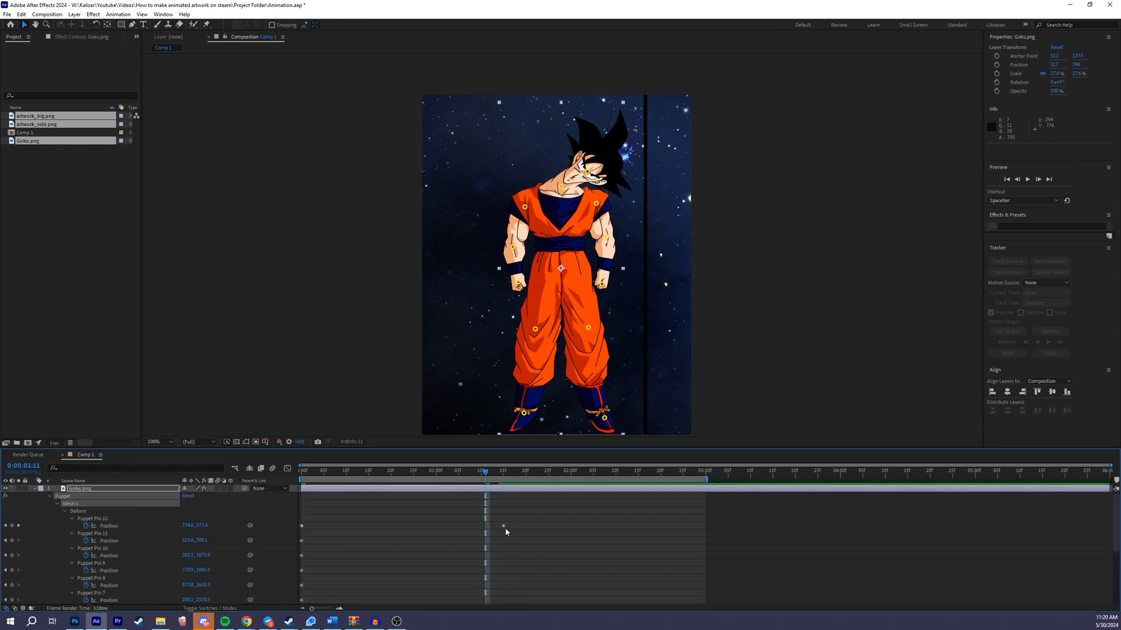
left_click(504, 528)
left_click_drag(495, 473, 505, 528)
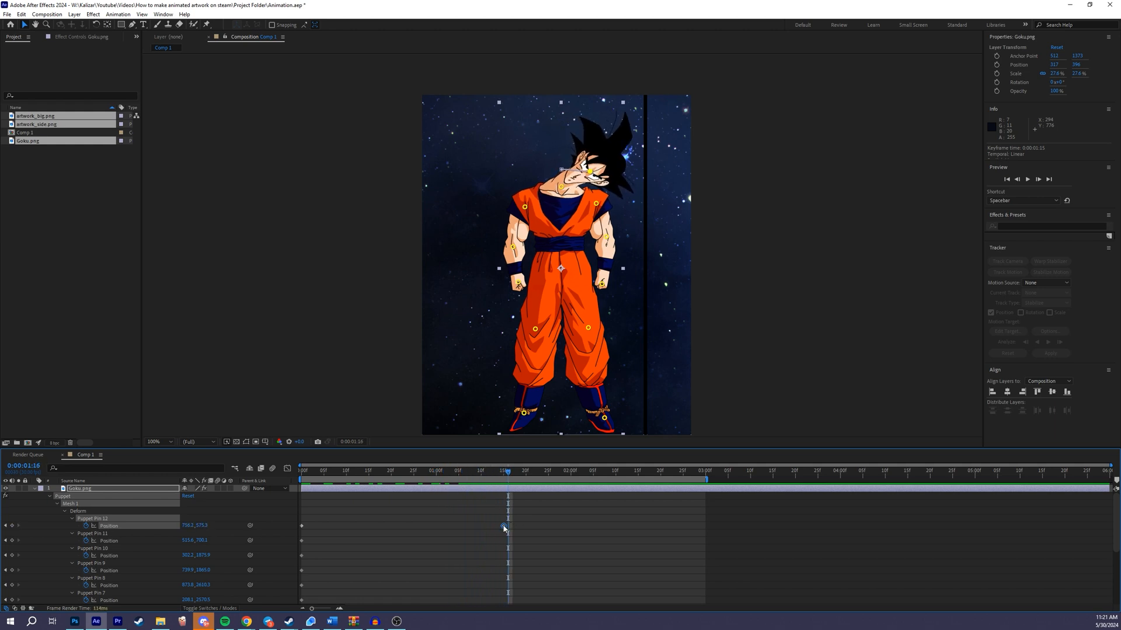
key("Delete")
At 0:00:01:15, move the fist and forearm pins slightly outward and raise both shoulder pins a little.
left_click_drag(505, 475, 502, 474)
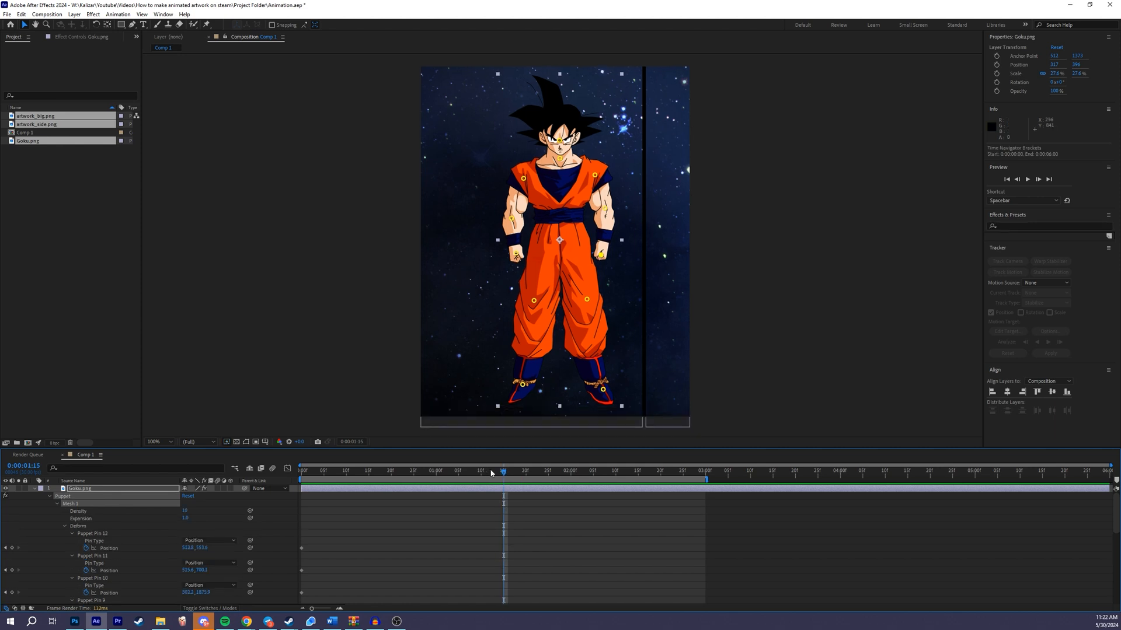
left_click_drag(486, 475, 505, 478)
left_click_drag(601, 255, 608, 255)
left_click_drag(517, 254, 511, 217)
left_click_drag(605, 209, 606, 205)
left_click(524, 180)
left_click_drag(526, 186, 524, 183)
left_click_drag(599, 176, 599, 178)
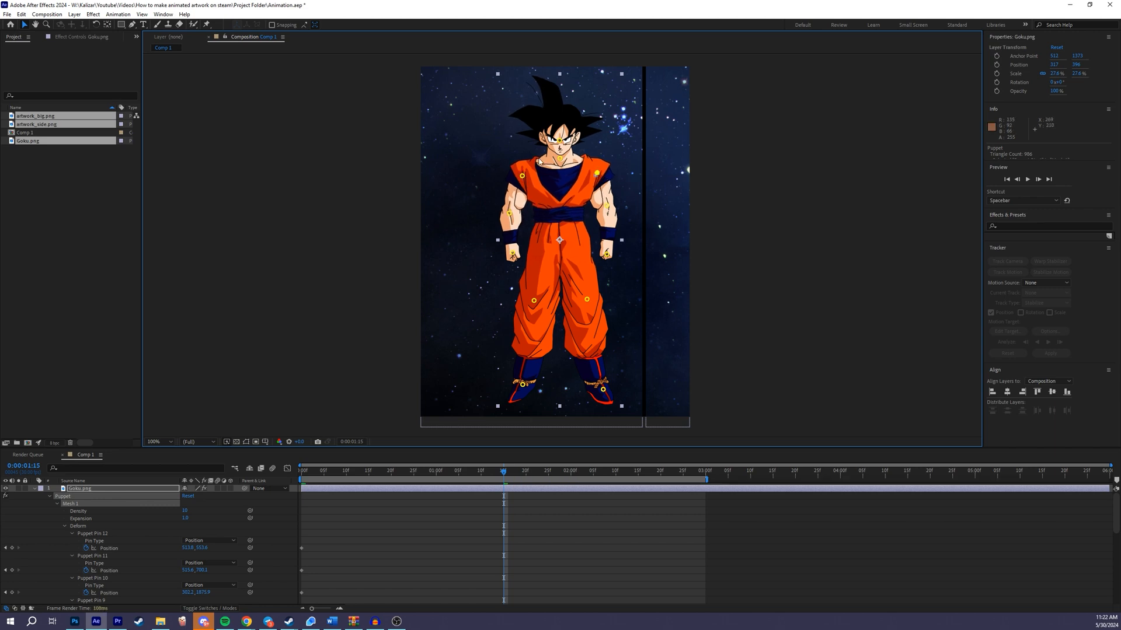
At 0:00:01:15, shift the face and neck pins slightly and nudge the feet and upper-leg pins up and outward.
left_click_drag(559, 142, 561, 159)
left_click_drag(521, 385, 520, 384)
left_click_drag(604, 391, 606, 390)
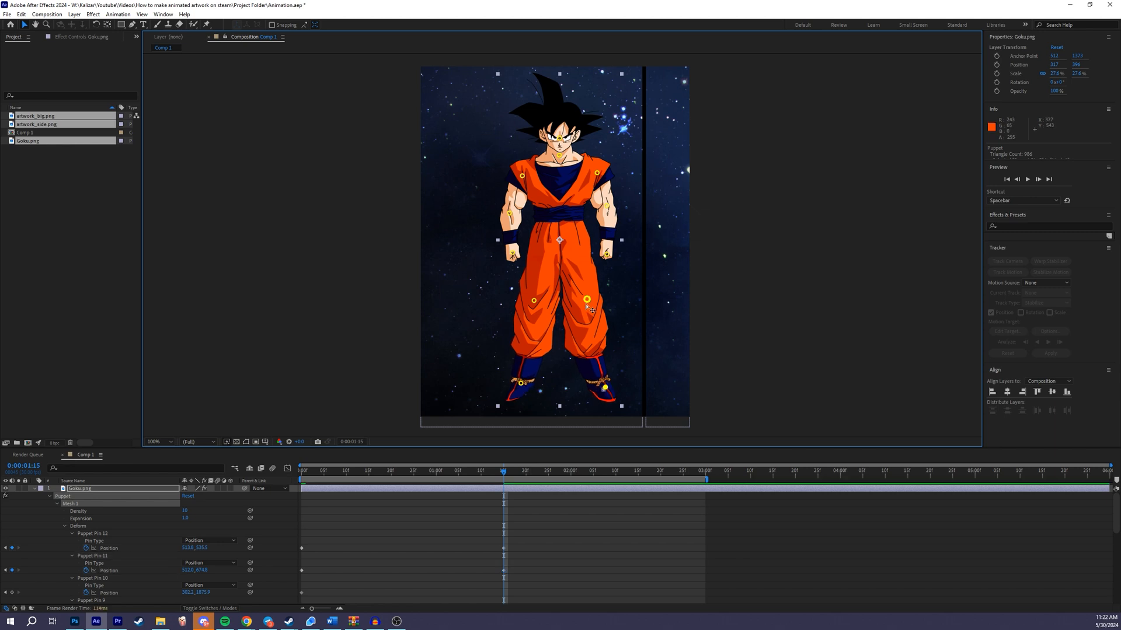
left_click_drag(586, 299, 534, 302)
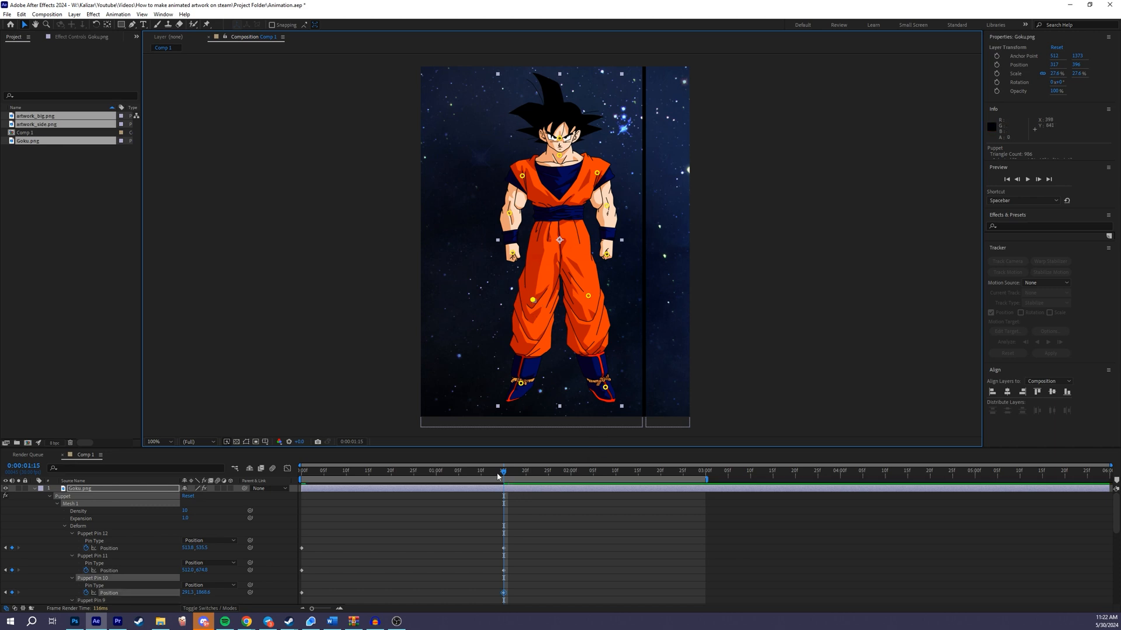
Play back the puppet animation from 0:00:00:00 and scrub through it to check the movement.
left_click_drag(498, 477, 272, 487)
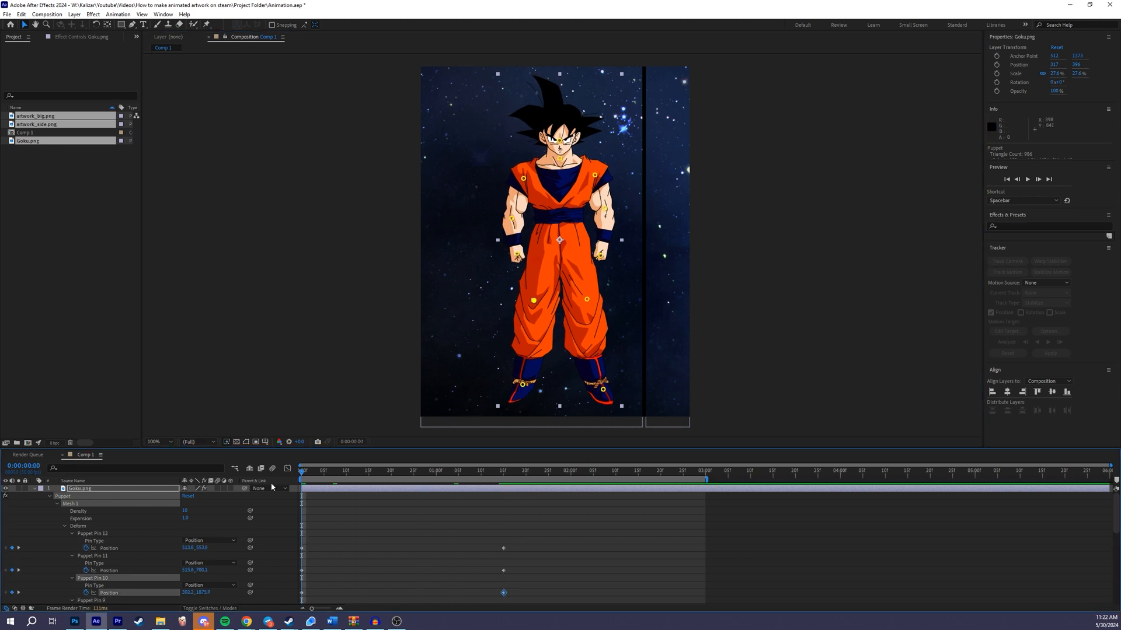
key("space")
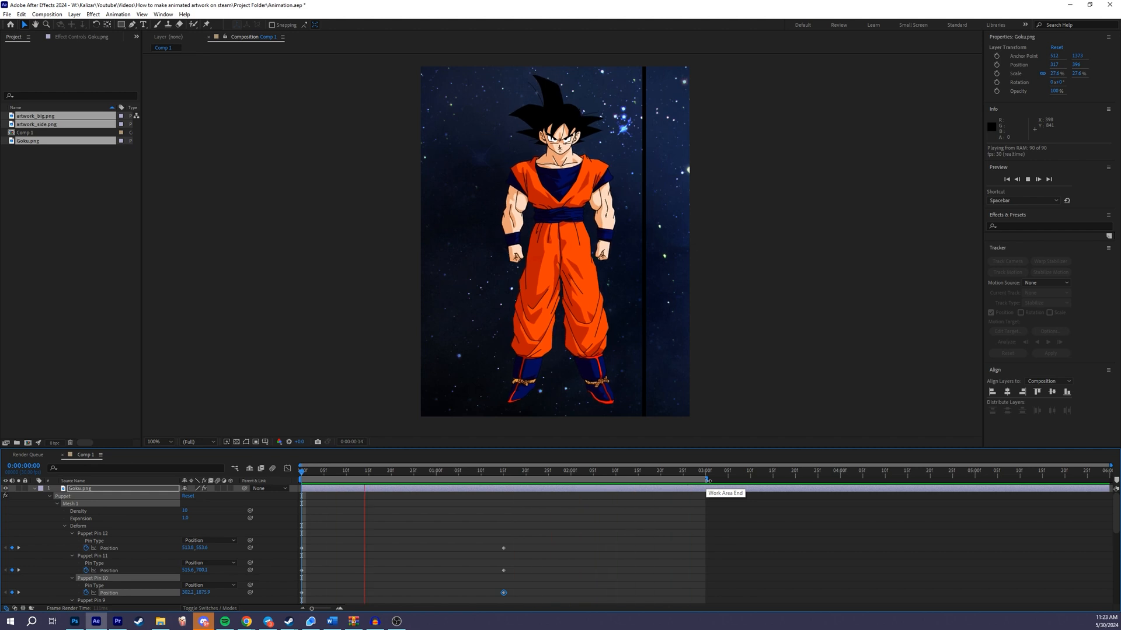
left_click(458, 472)
left_click(392, 477)
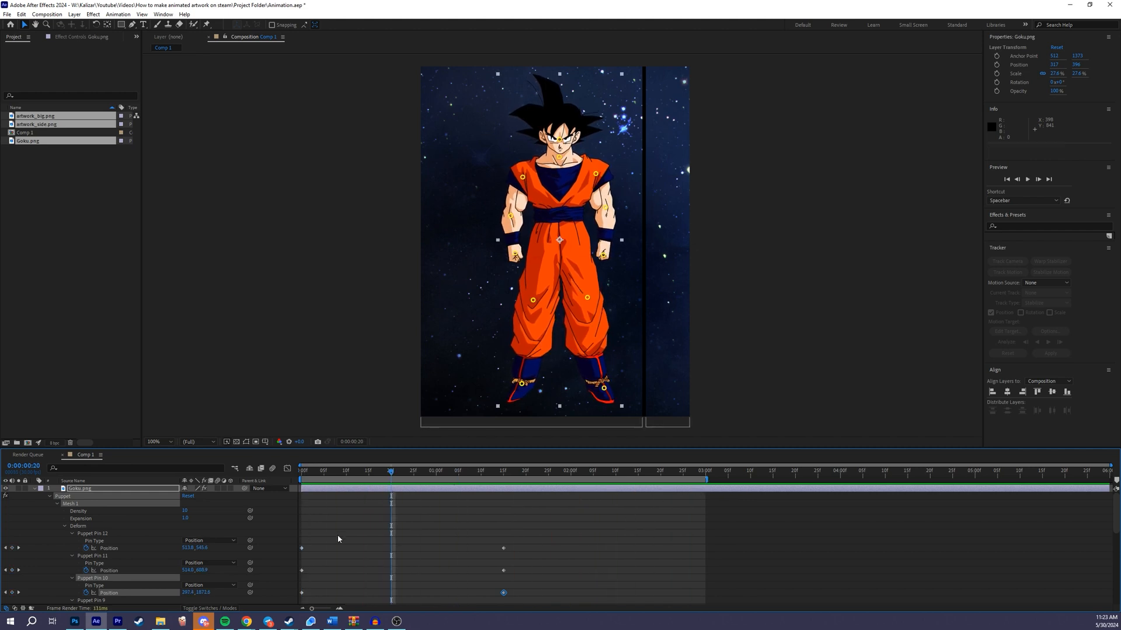
Copy all pins' position keyframes from the first frame, paste them at 0:00:03:00 and play back the loop.
left_click_drag(323, 522, 299, 593)
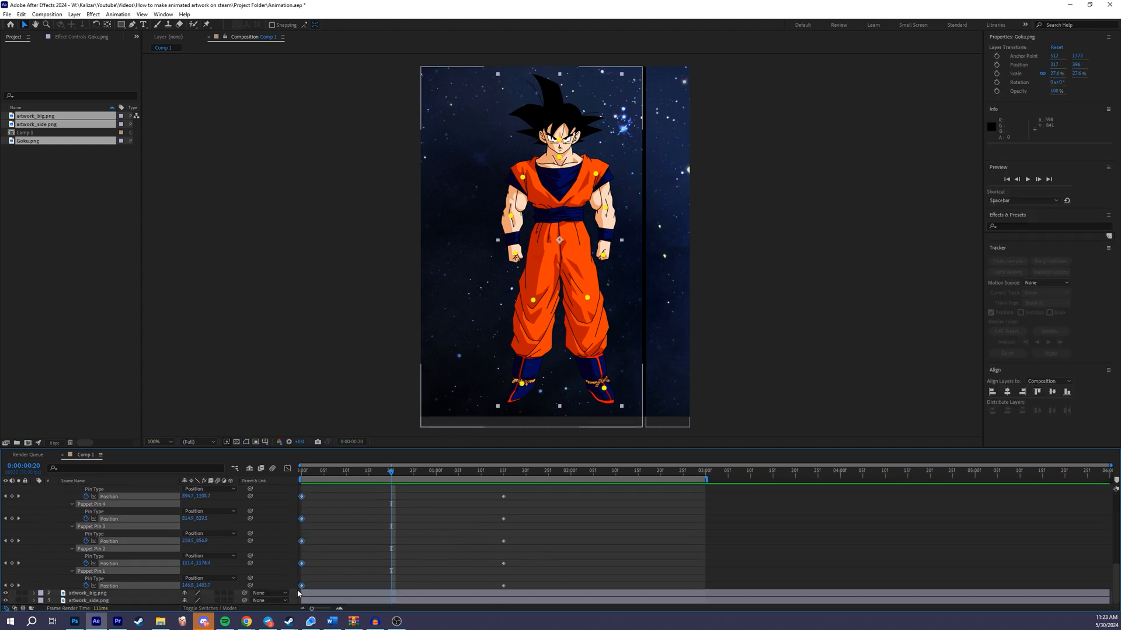
key("ctrl+c")
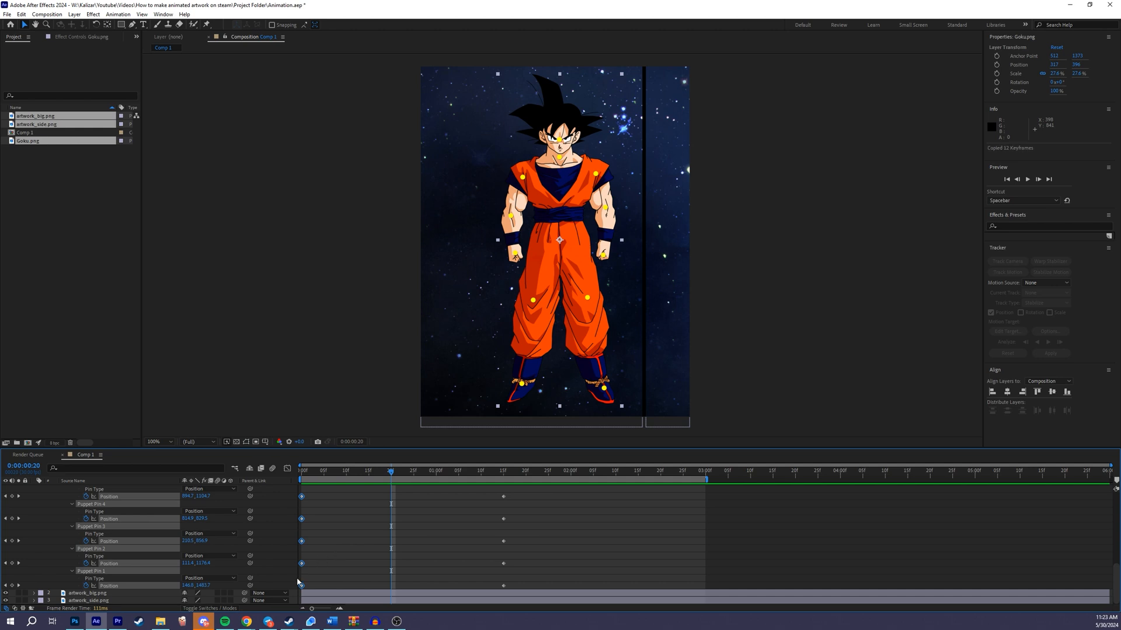
left_click_drag(456, 478, 704, 472)
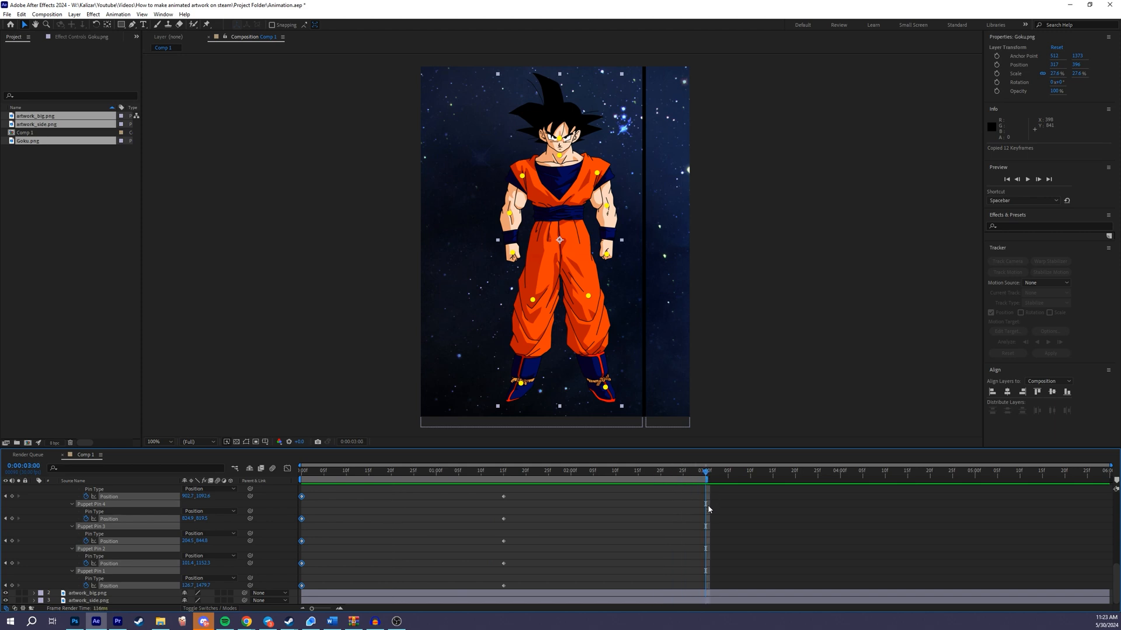
key("ctrl+v")
left_click(728, 530)
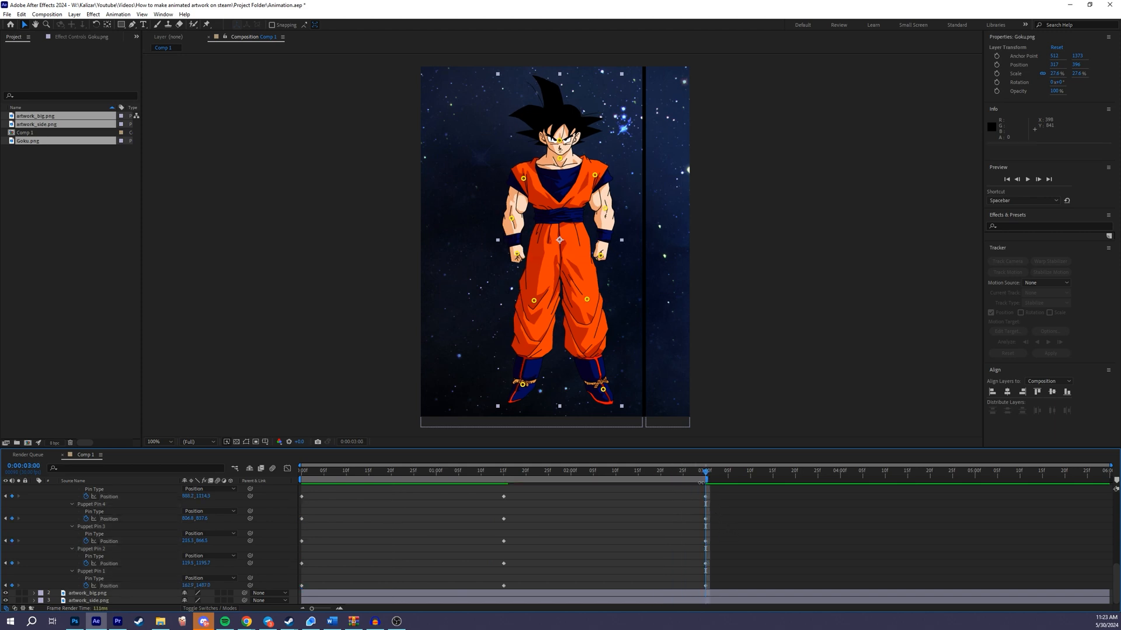
left_click(302, 519)
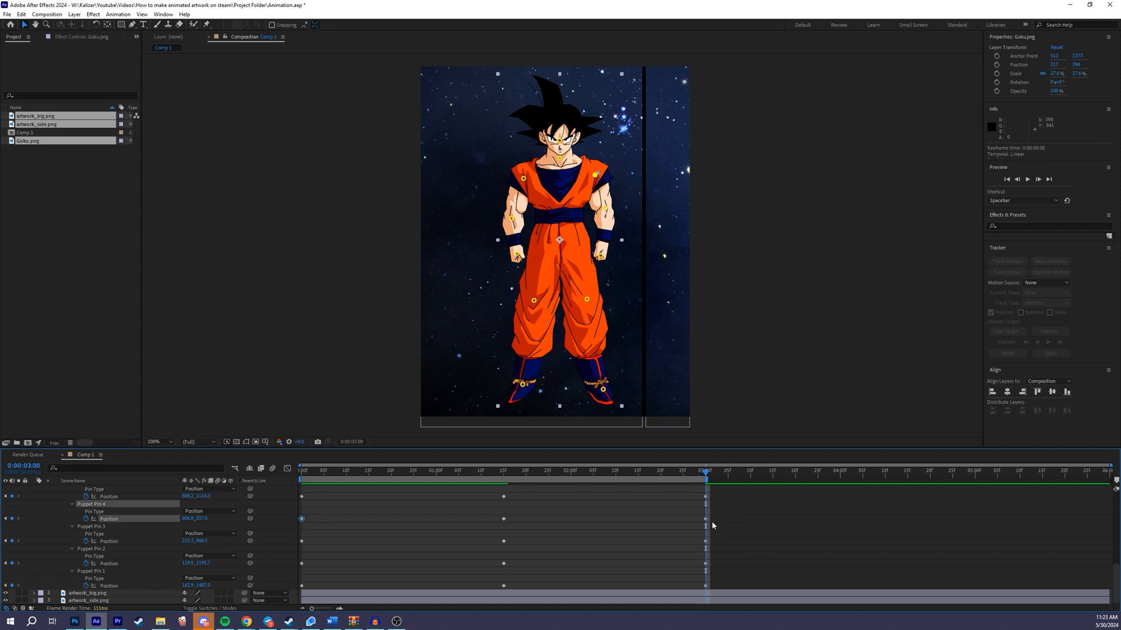
key("space")
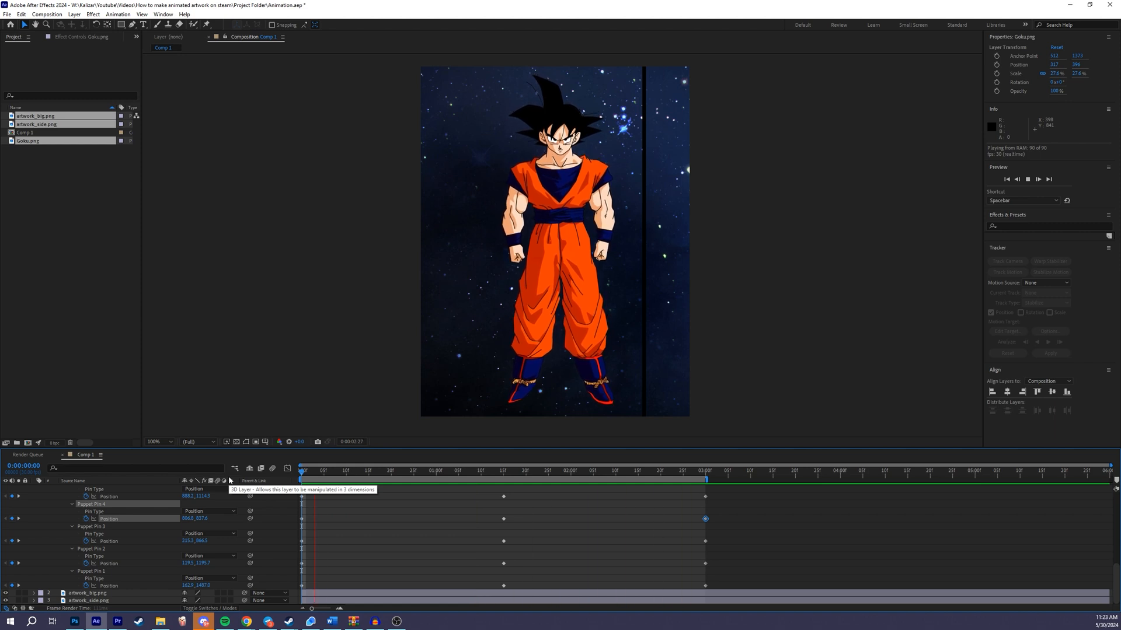
Return the playhead to 0:00:01:15 and raise both shoulder pins a bit further.
left_click_drag(517, 470, 503, 470)
left_click(504, 497)
scroll(679, 240, "up", 4)
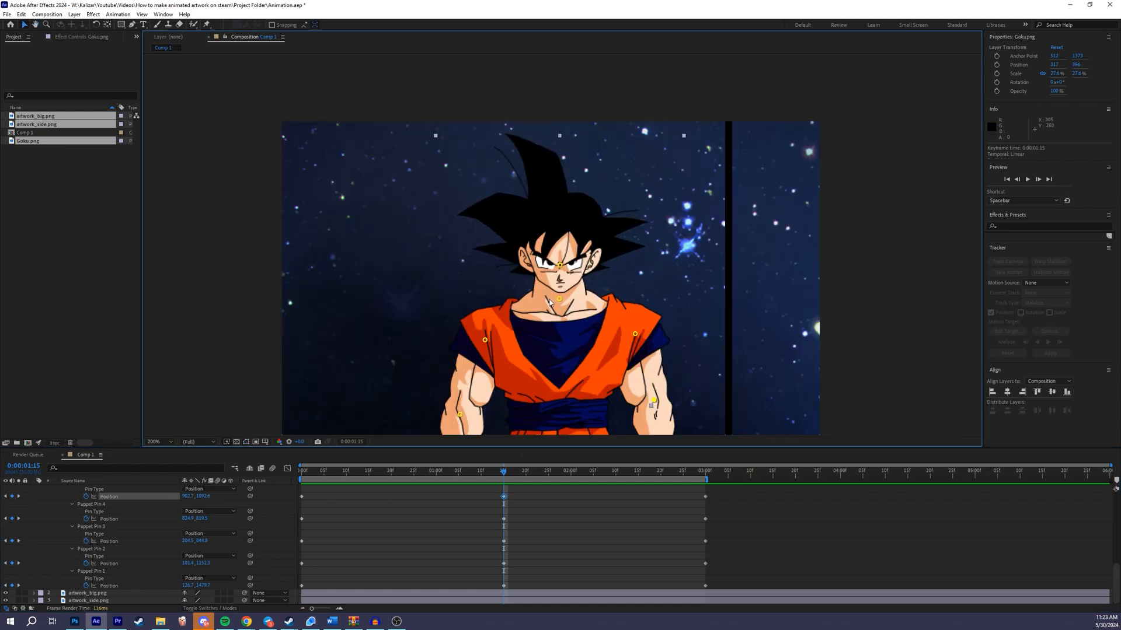
left_click_drag(682, 230, 685, 219)
left_click_drag(381, 241, 377, 223)
At 0:00:01:15, move the forearm and fist pins further up and outward and raise the neck pin slightly.
scroll(645, 208, "down", 2)
left_click_drag(495, 300, 491, 294)
left_click_drag(500, 380, 493, 370)
left_click_drag(682, 379, 684, 372)
left_click_drag(682, 282, 684, 278)
left_click_drag(588, 144, 589, 141)
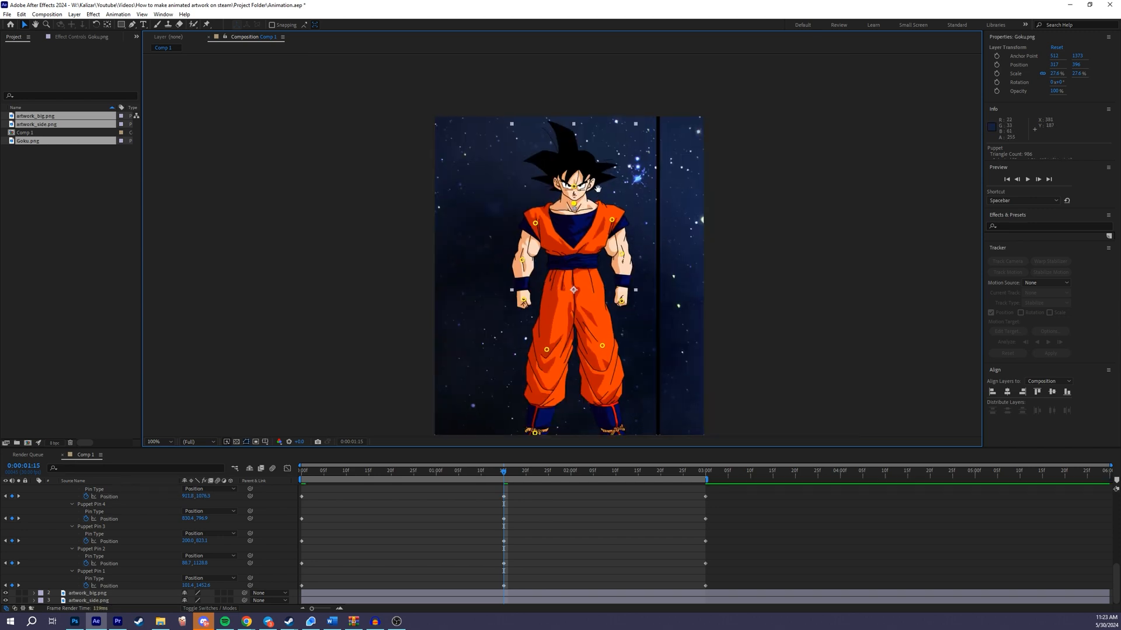
At 0:00:01:15, nudge the upper-leg and feet pins slightly further up and outward.
scroll(546, 194, "down", 2)
left_click_drag(595, 326, 556, 228)
left_click_drag(628, 317, 631, 315)
left_click(543, 313)
Play back the adjusted puppet animation, deselect the layer and stop the preview.
key("space")
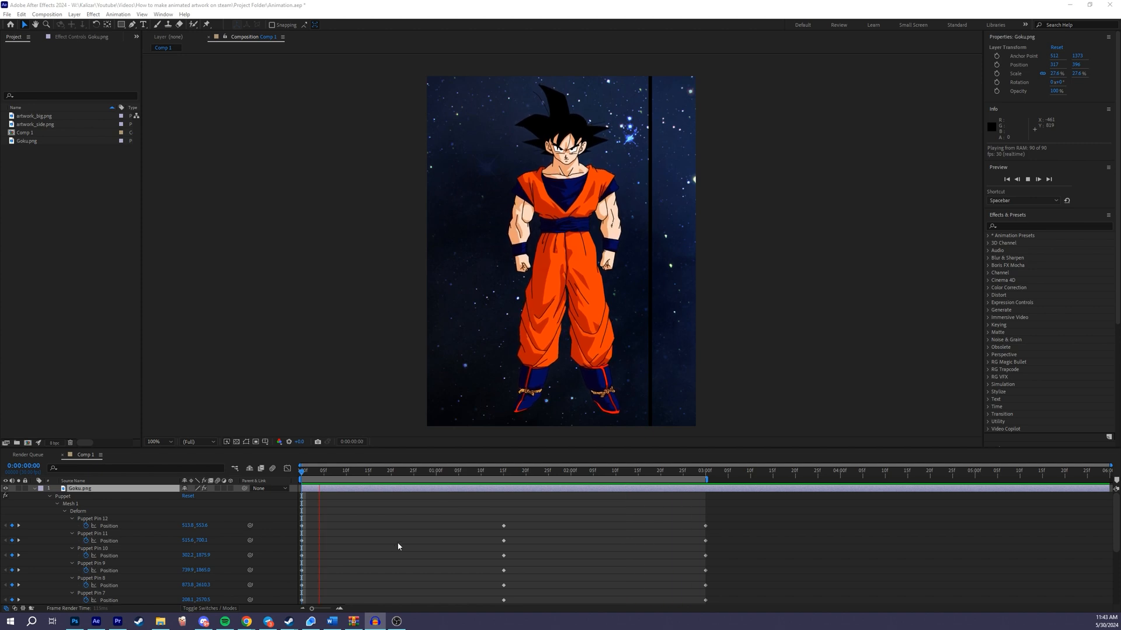
left_click(425, 534)
key("space")
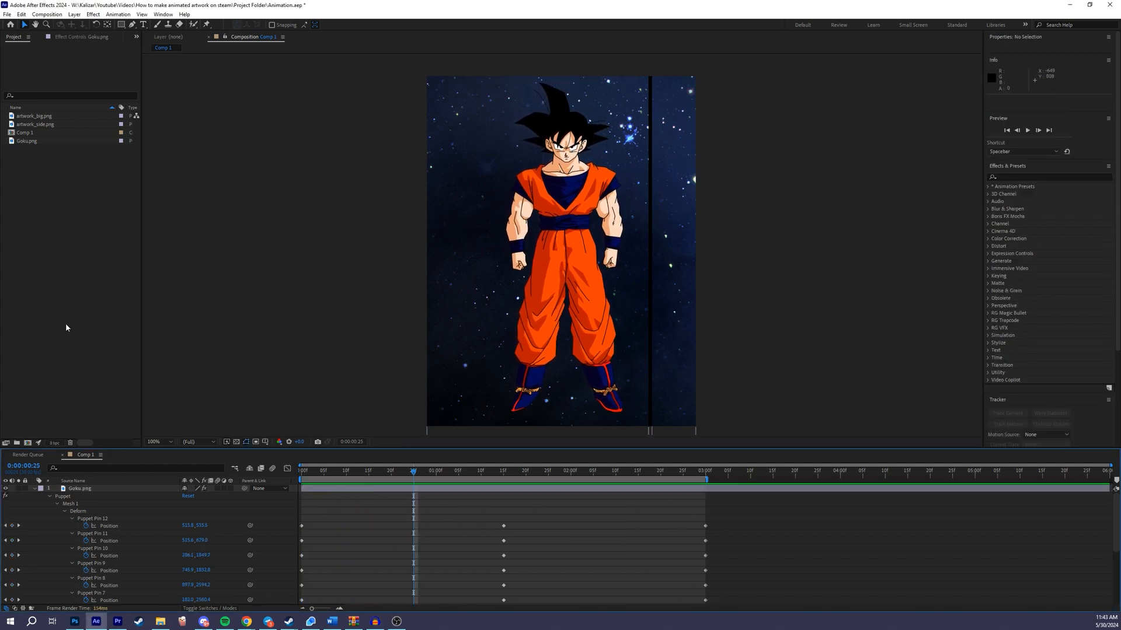
Add Comp 1 to the render queue and set its output module format to PNG Sequence.
left_click(47, 14)
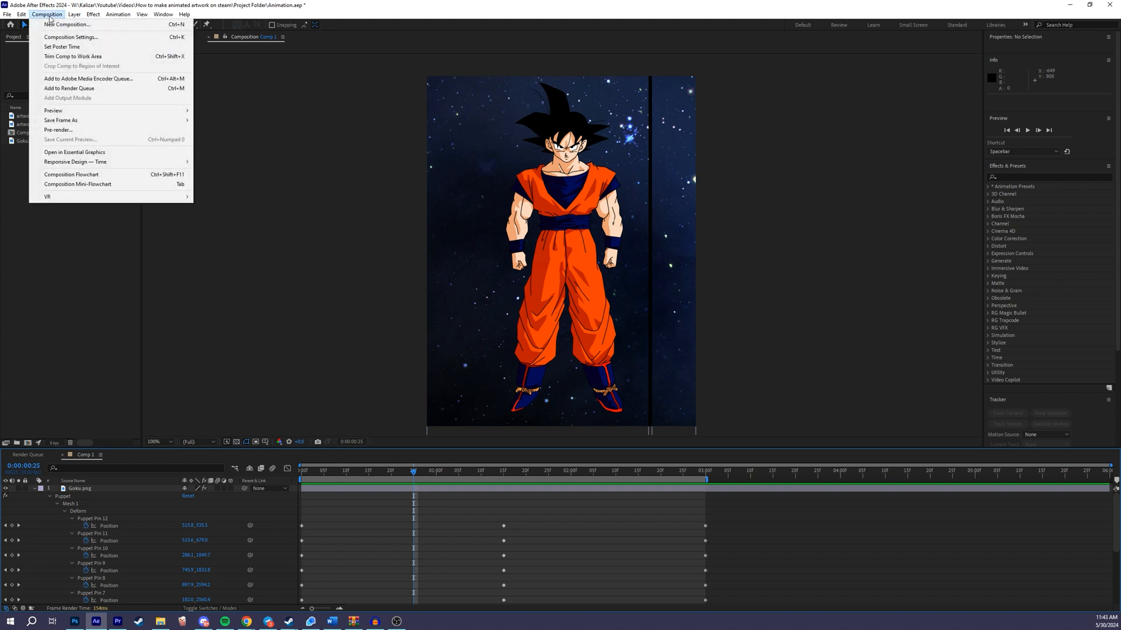
left_click(76, 90)
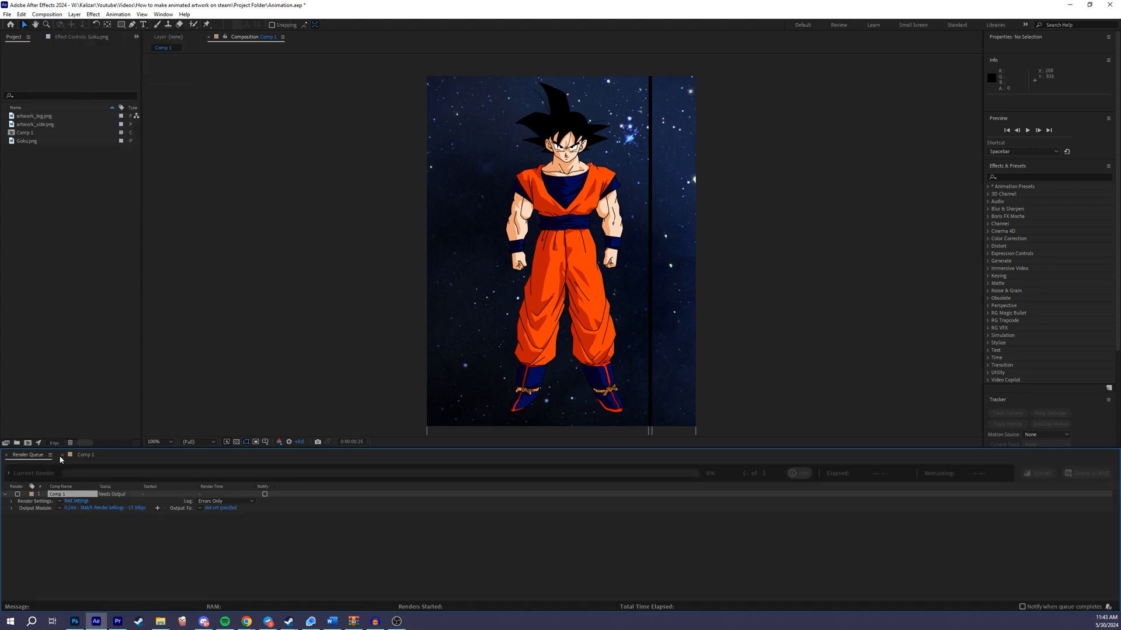
left_click(85, 454)
left_click(28, 455)
left_click(87, 509)
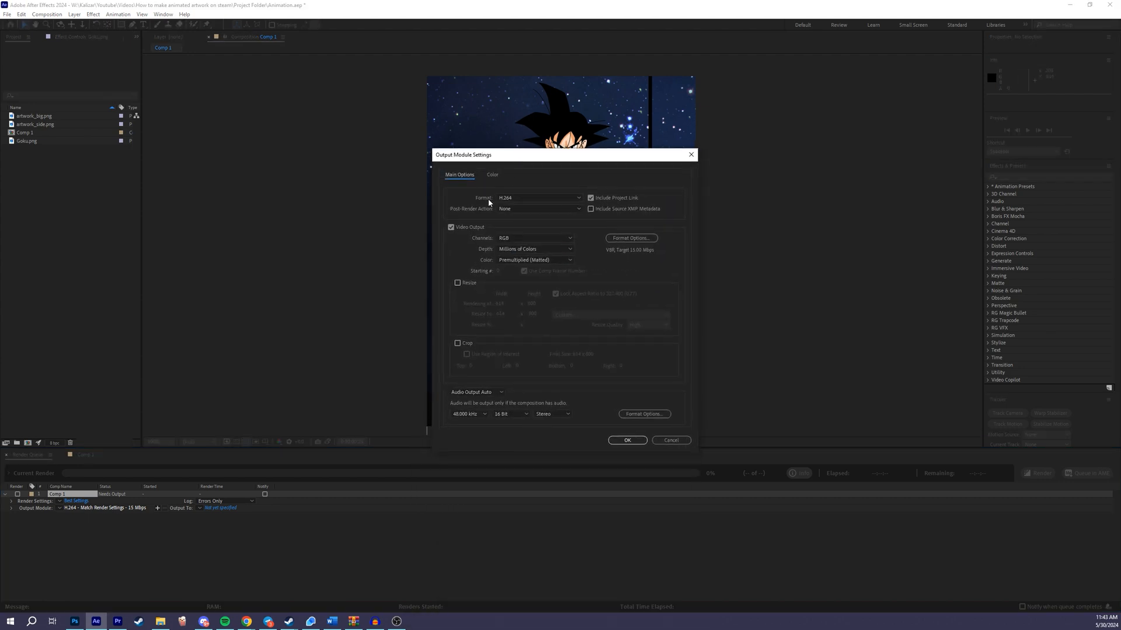
left_click(527, 199)
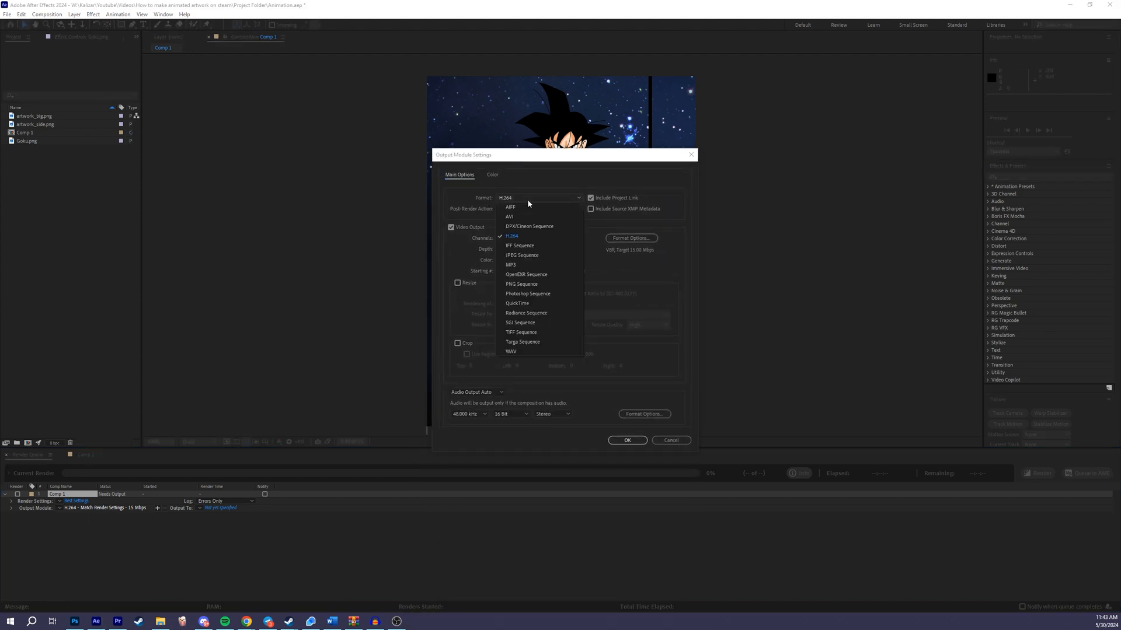
left_click(529, 285)
left_click(624, 442)
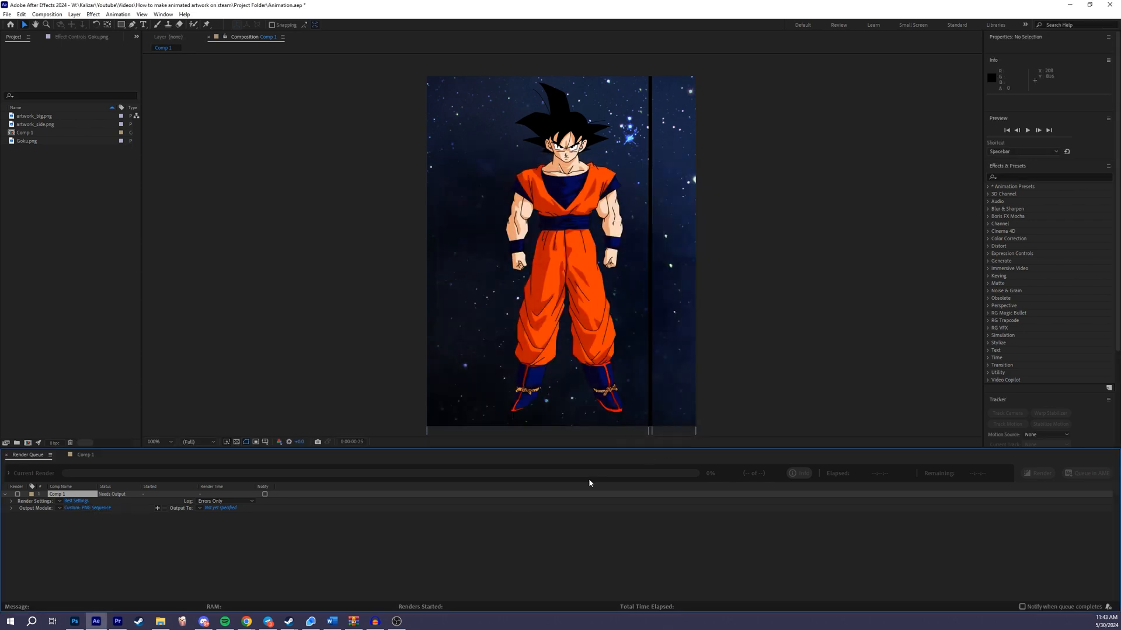
Set the render output to save the frames into a subfolder named Render in the Project Folder.
left_click(222, 511)
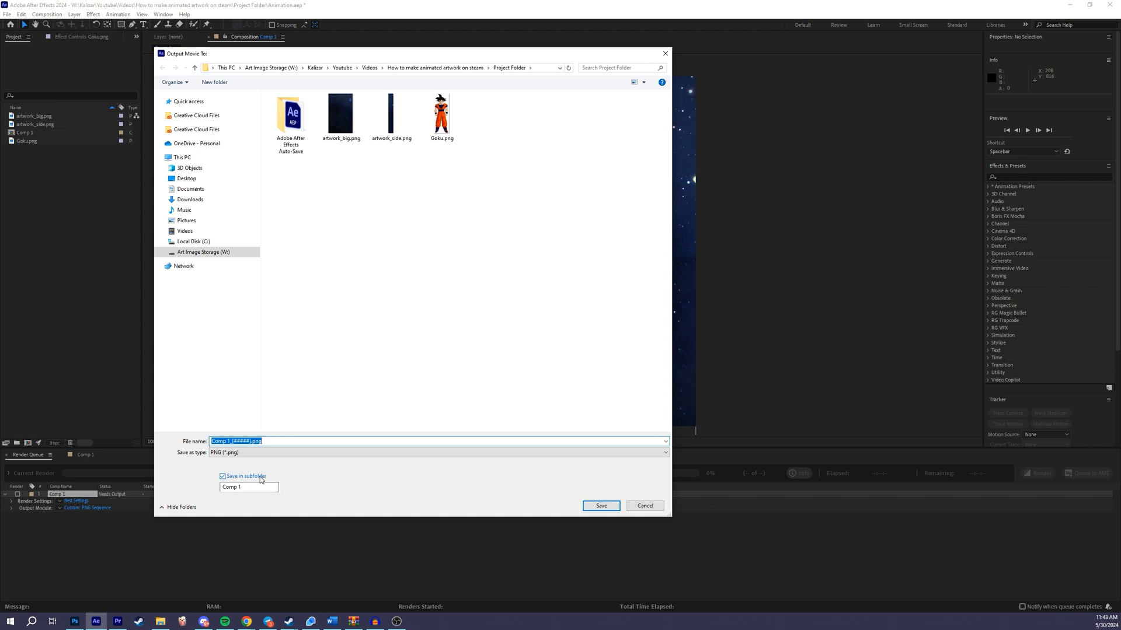
left_click(262, 486)
type("R")
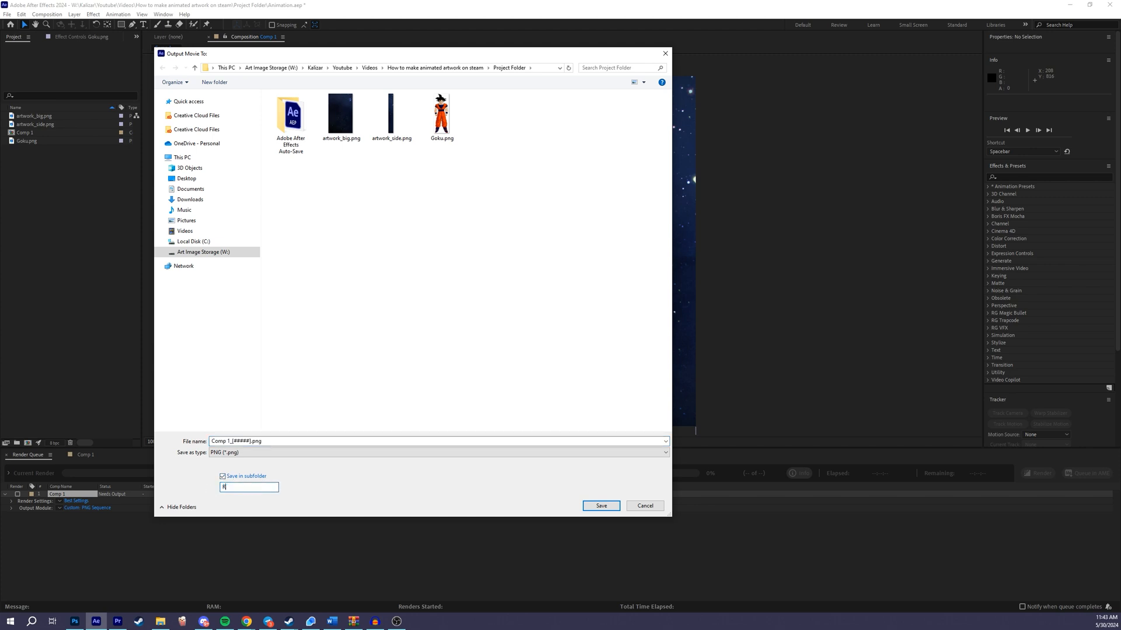
left_click(603, 506)
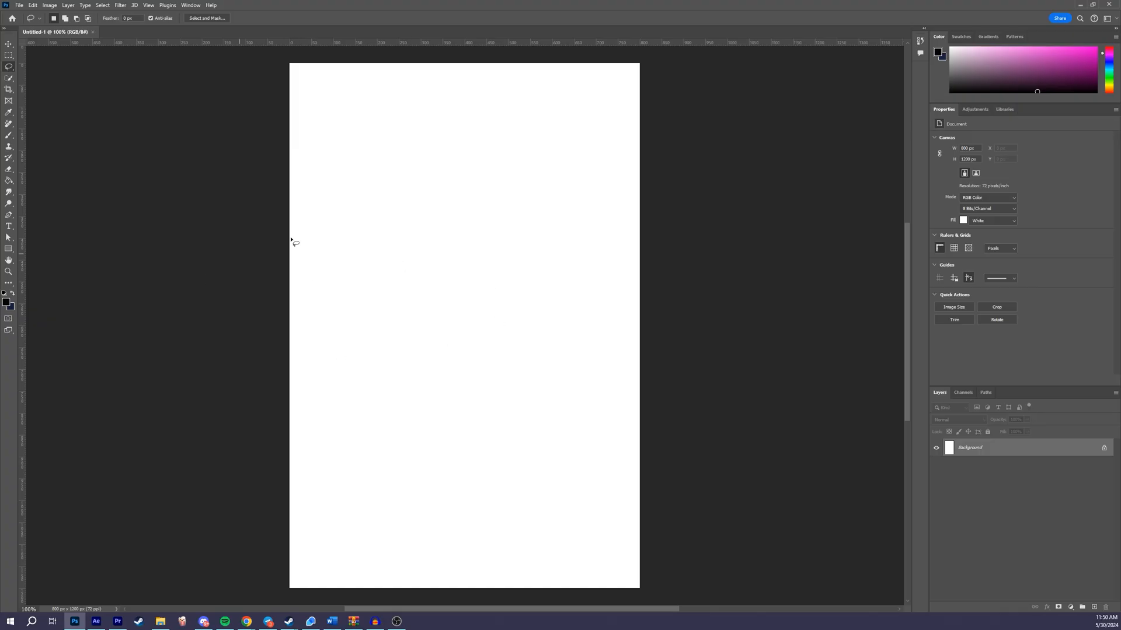
Switch to Photoshop, start opening a file and look through the rendered frames in the Project Folder's Render folder.
key("v")
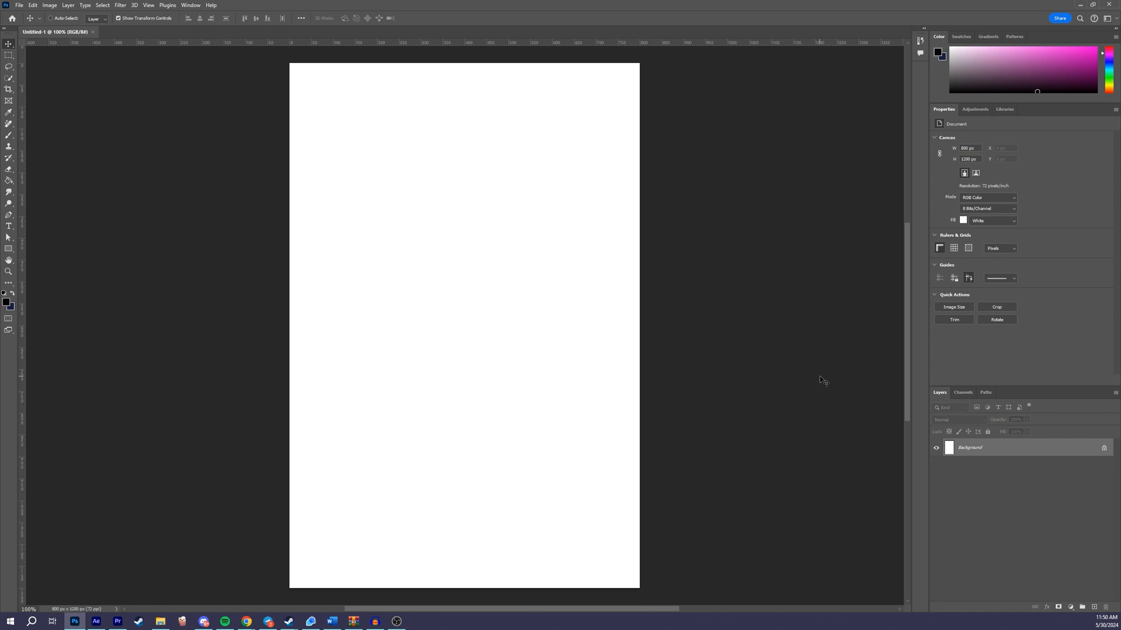
left_click(18, 6)
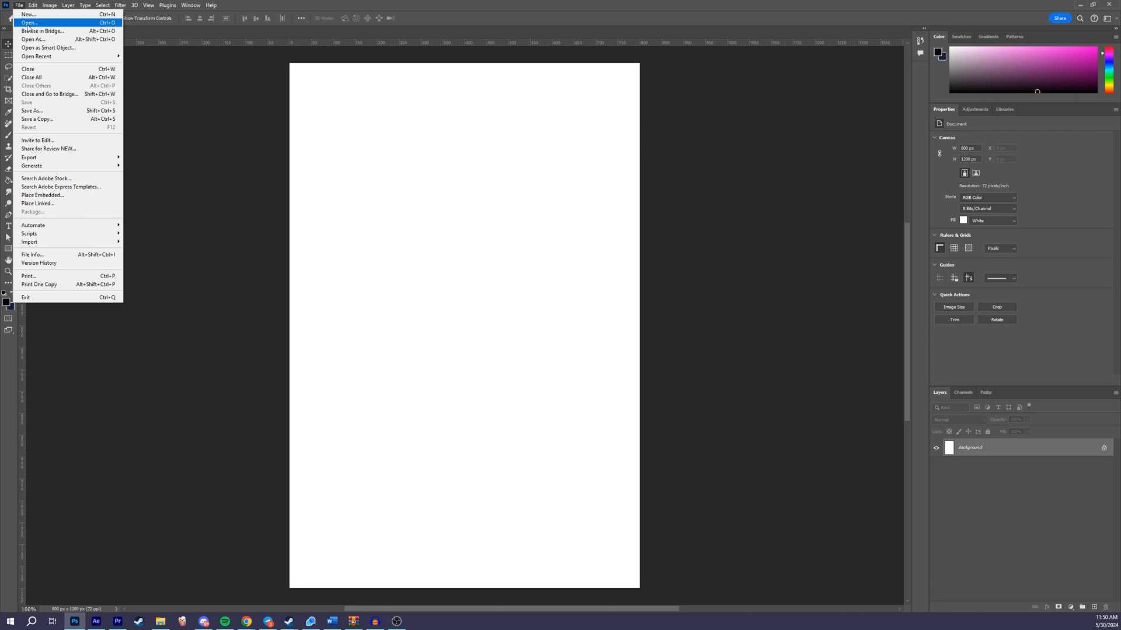
left_click(28, 24)
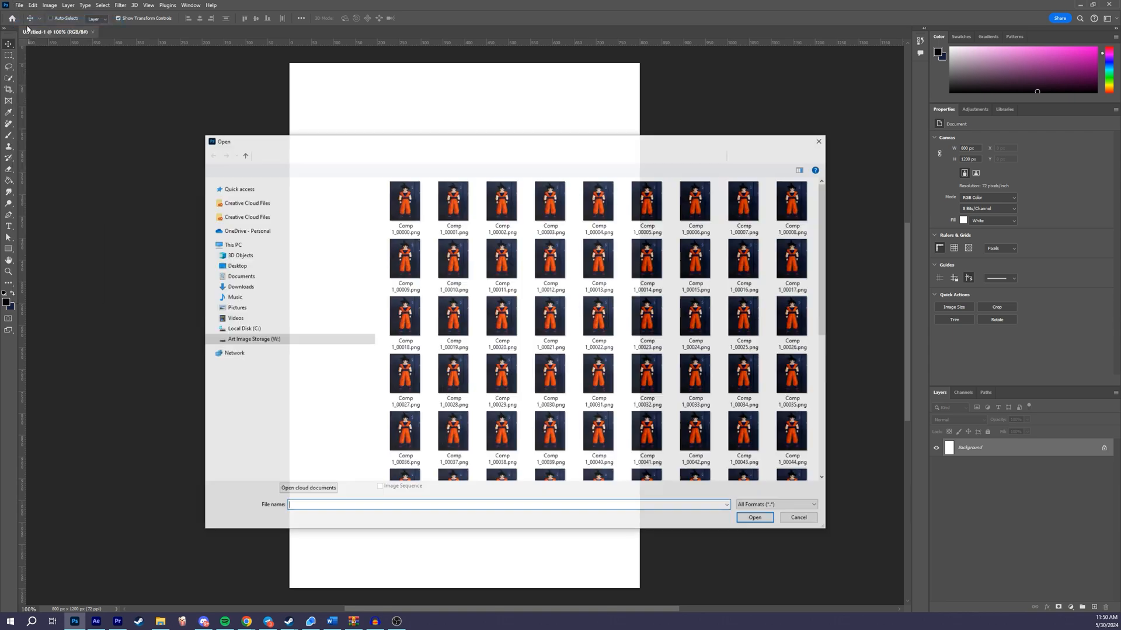
left_click(562, 155)
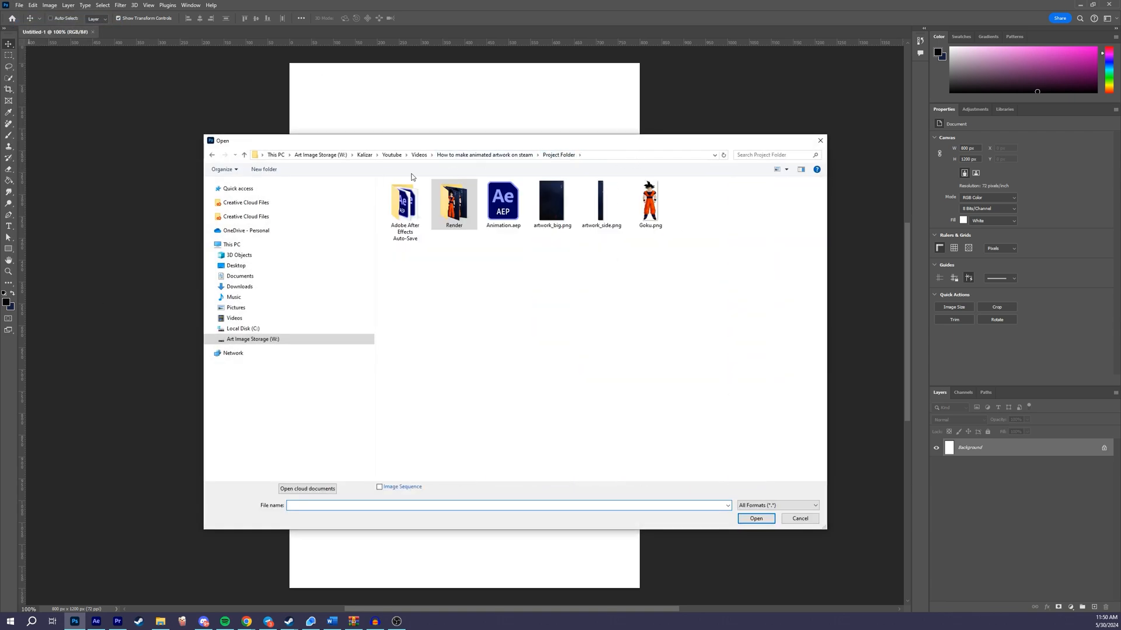
double_click(471, 225)
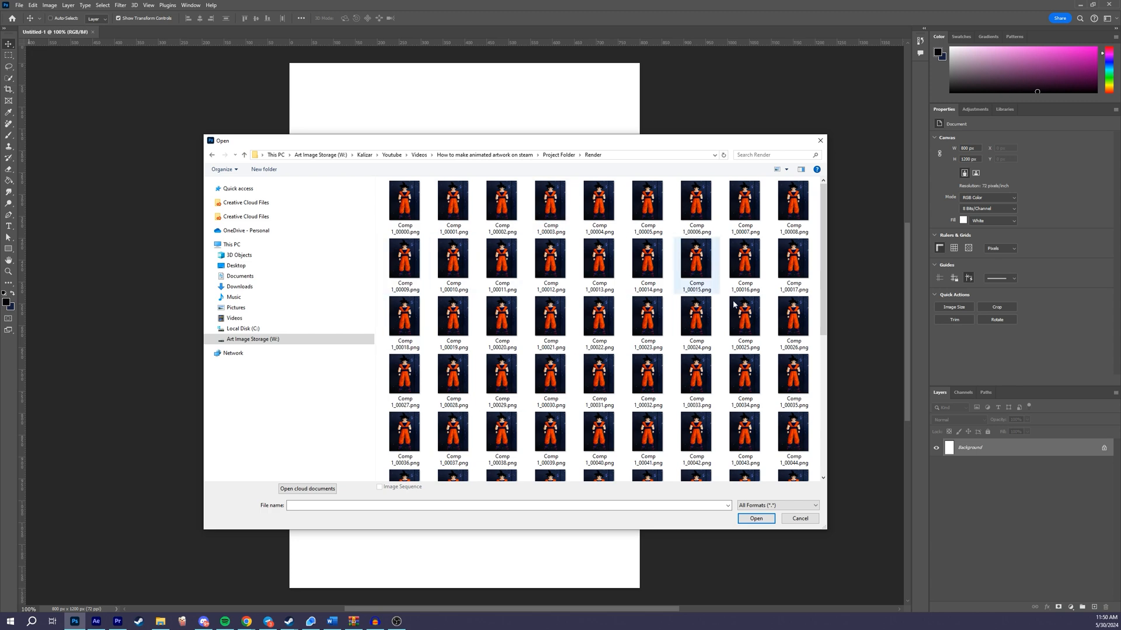
left_click_drag(823, 220, 836, 378)
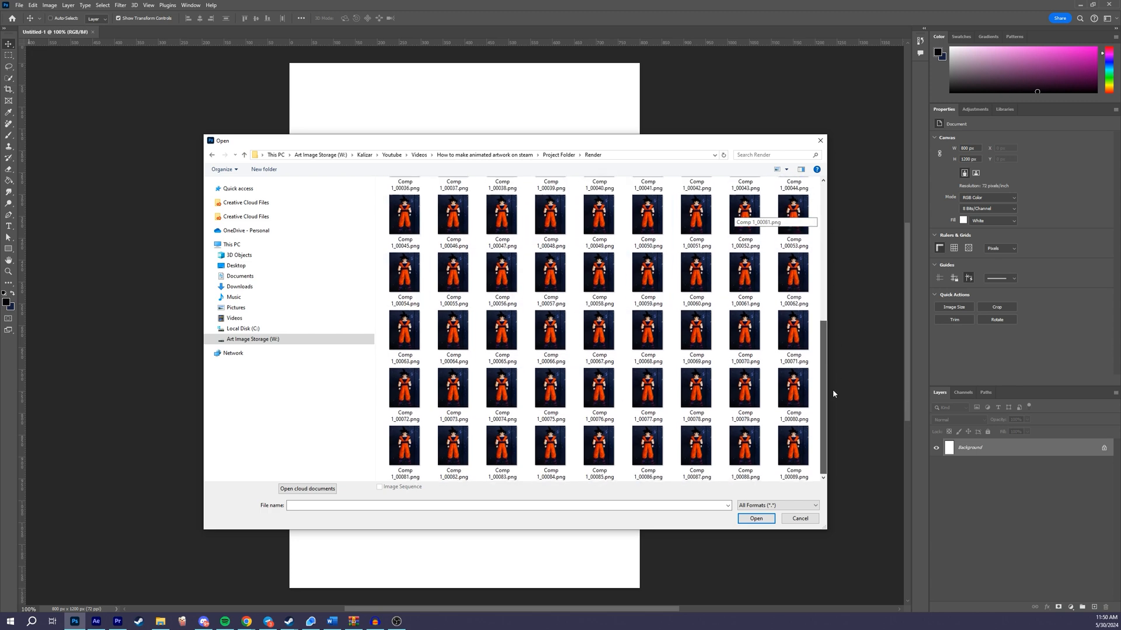
left_click_drag(829, 430, 833, 204)
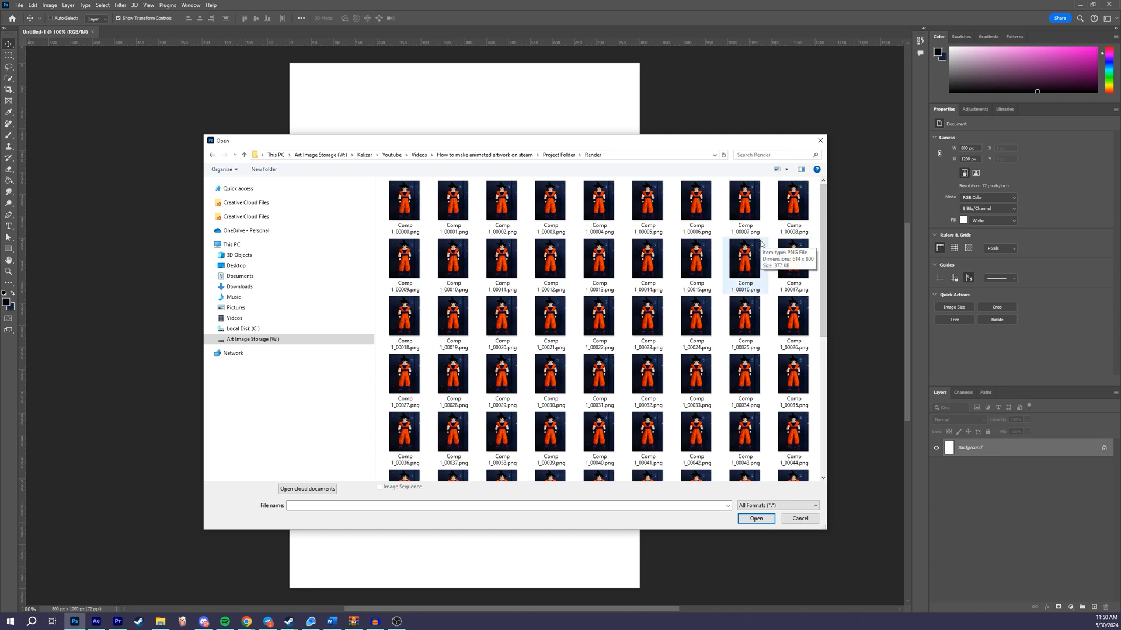
Open Comp 1_00000.png as an image sequence with a frame rate of 30 fps.
left_click(404, 208)
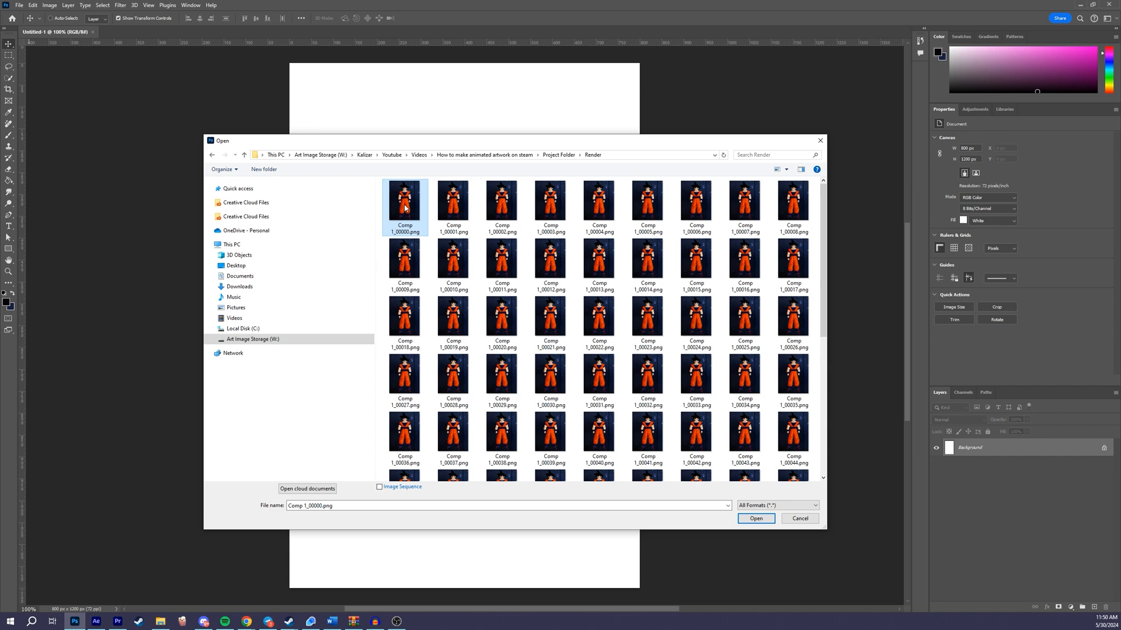
left_click(380, 487)
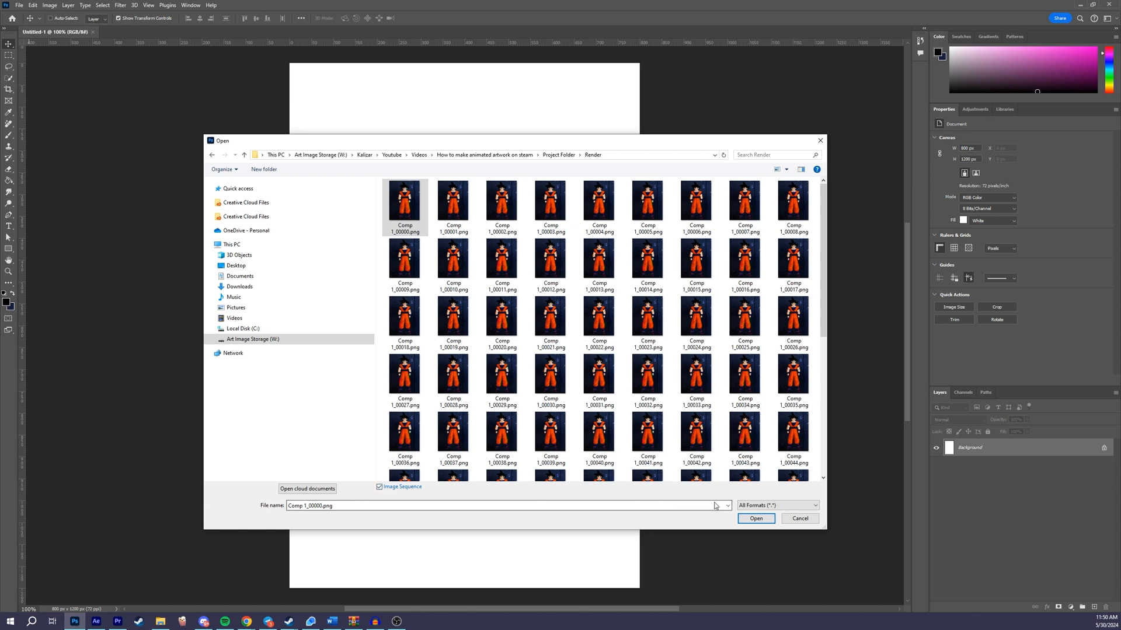
left_click(755, 519)
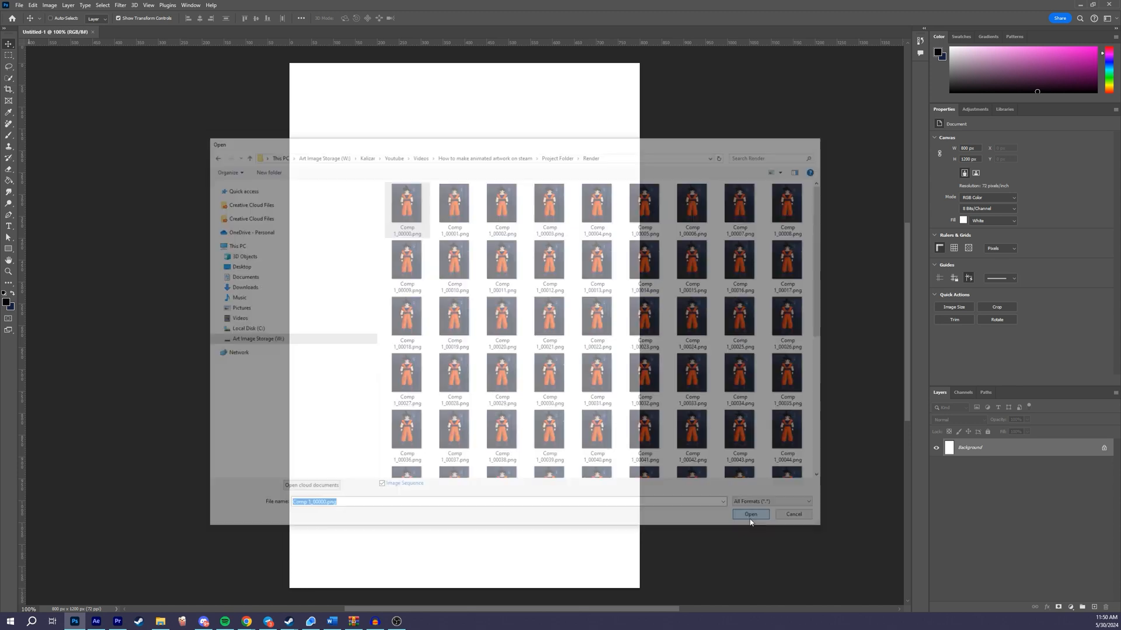
left_click_drag(484, 532, 511, 258)
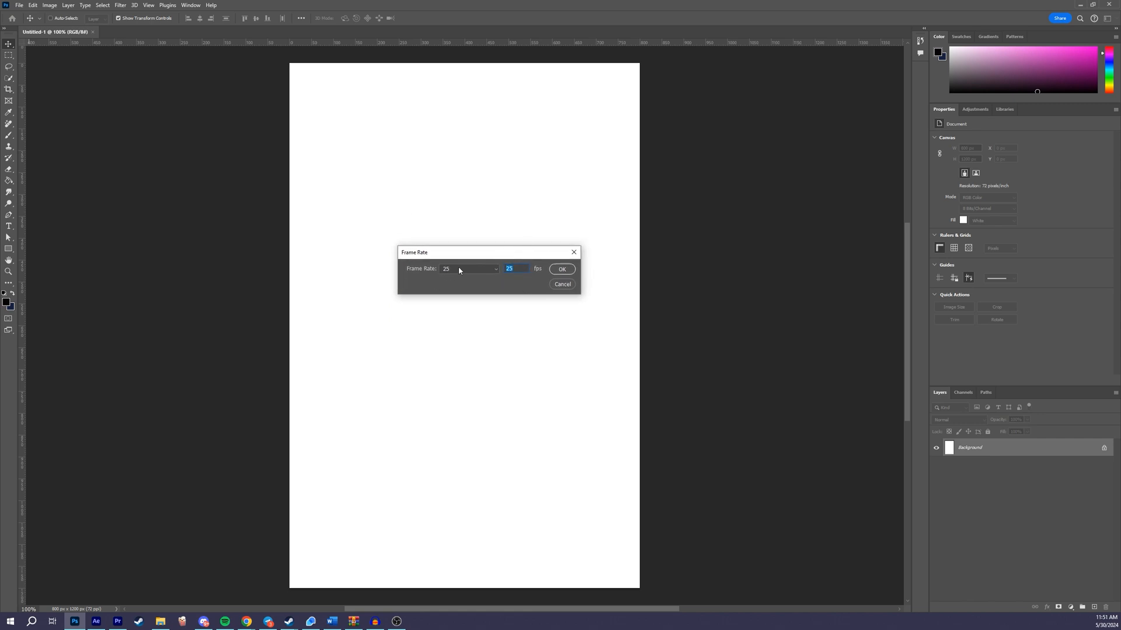
type("30")
left_click(564, 270)
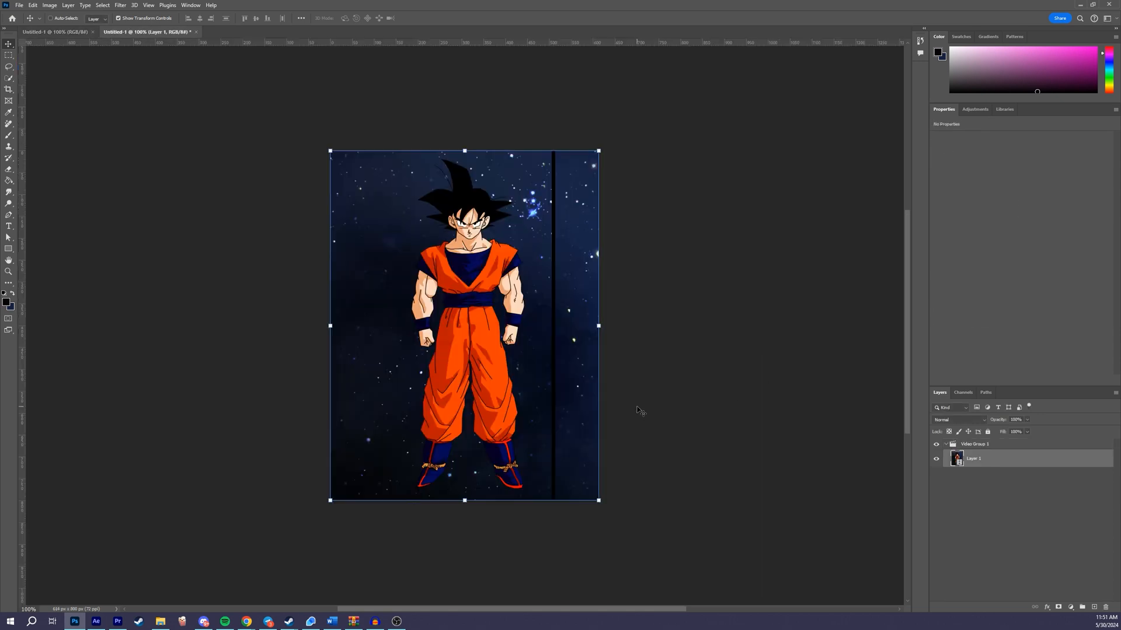
Crop the canvas to 506 px wide so it ends exactly at the near edge of the black divider, keeping the Goku part.
left_click(9, 89)
scroll(334, 325, "up", 2)
scroll(332, 321, "up", 3)
scroll(343, 321, "down", 2)
left_click(9, 44)
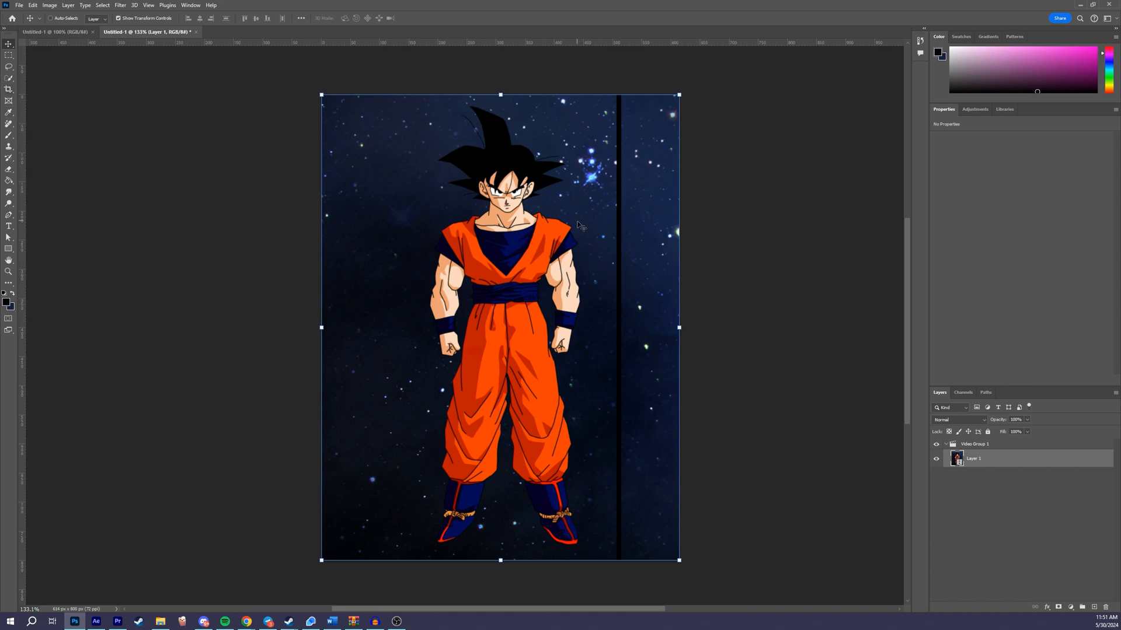
left_click(9, 90)
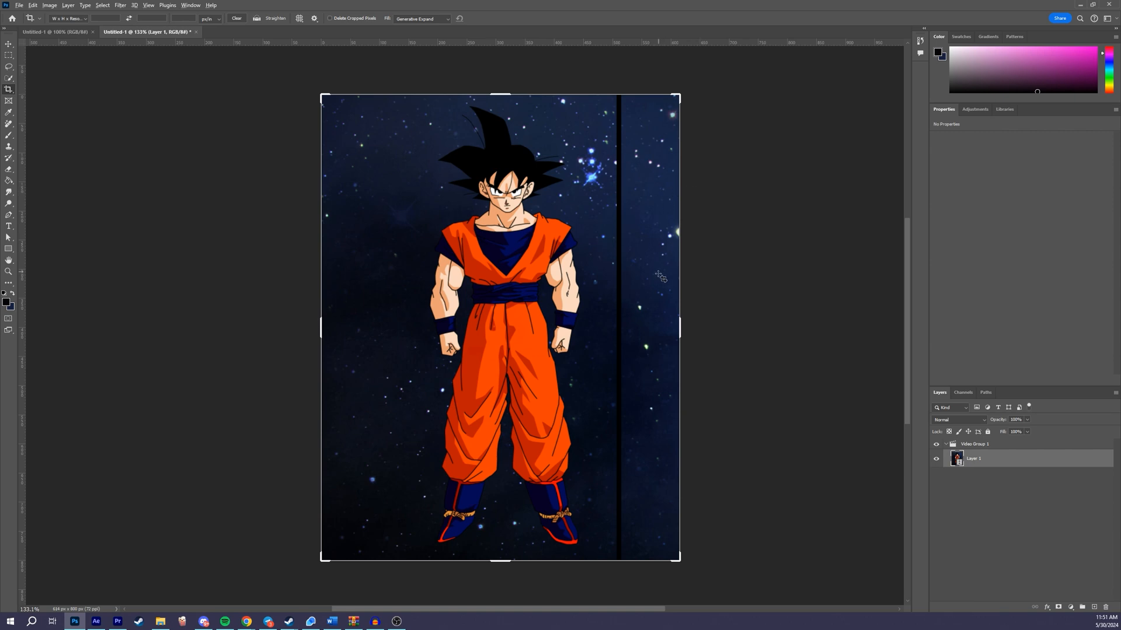
scroll(659, 276, "up", 5)
scroll(636, 281, "up", 10)
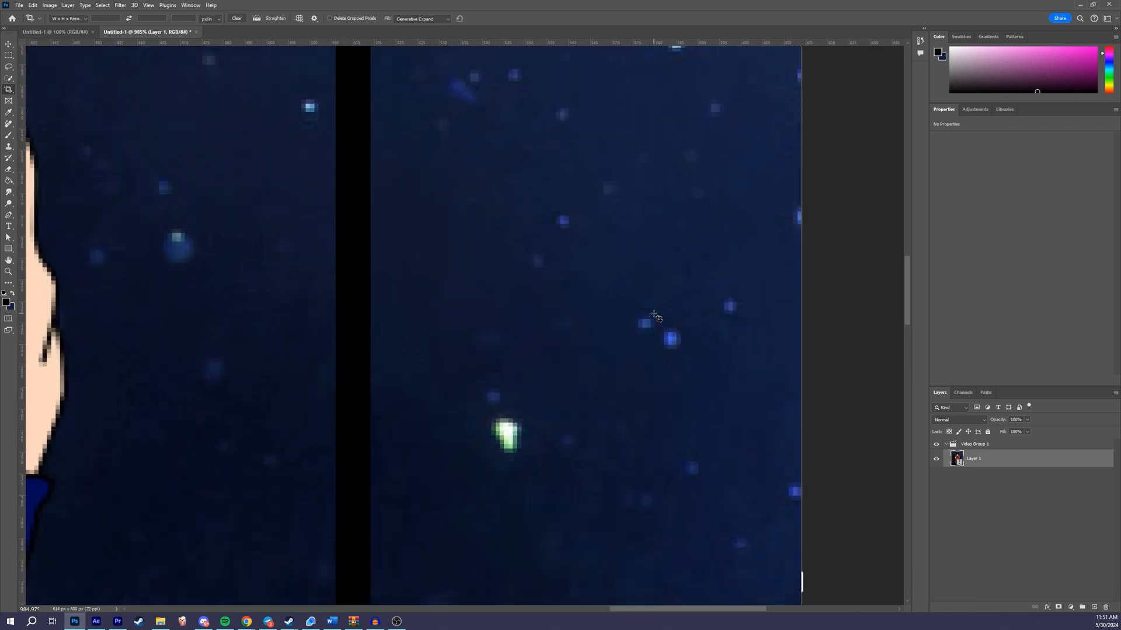
left_click_drag(835, 292, 554, 313)
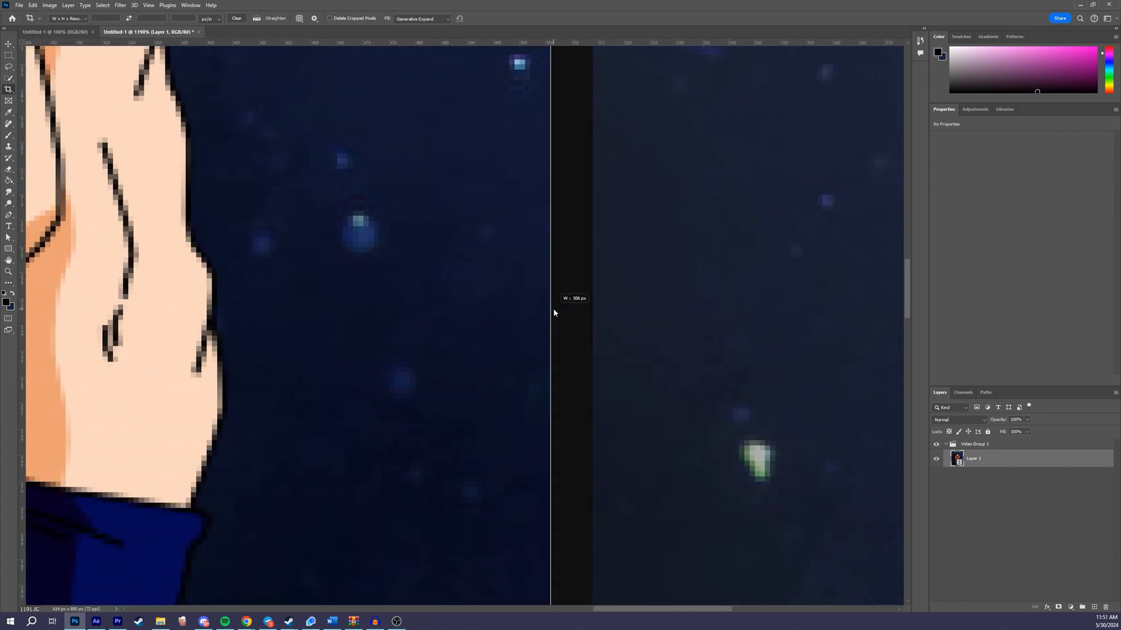
left_click_drag(554, 310, 556, 305)
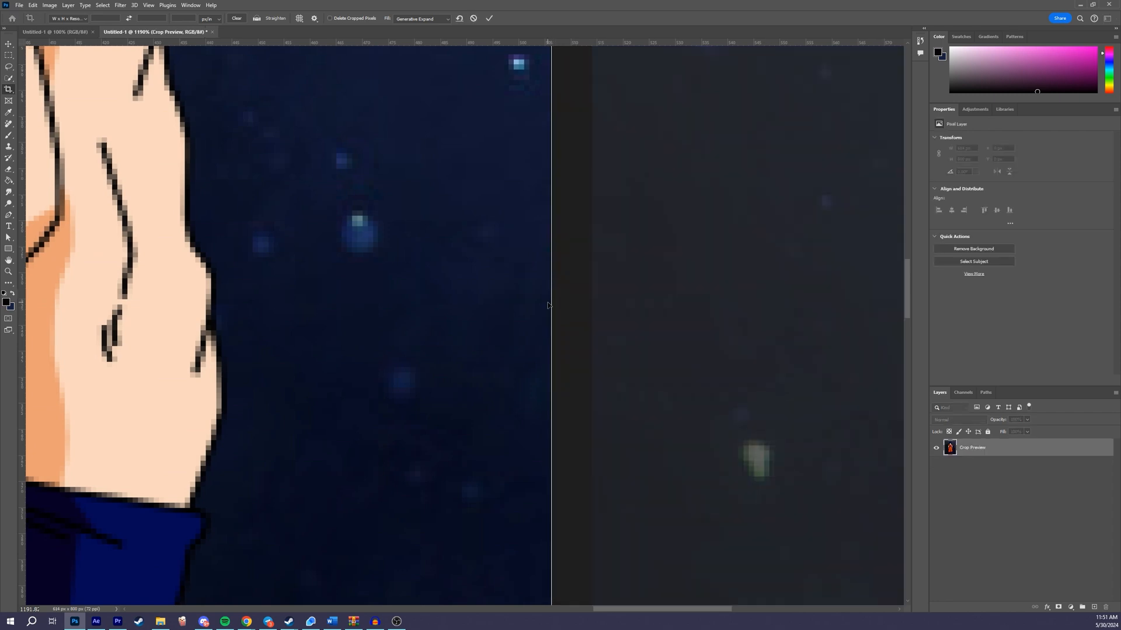
key("Return")
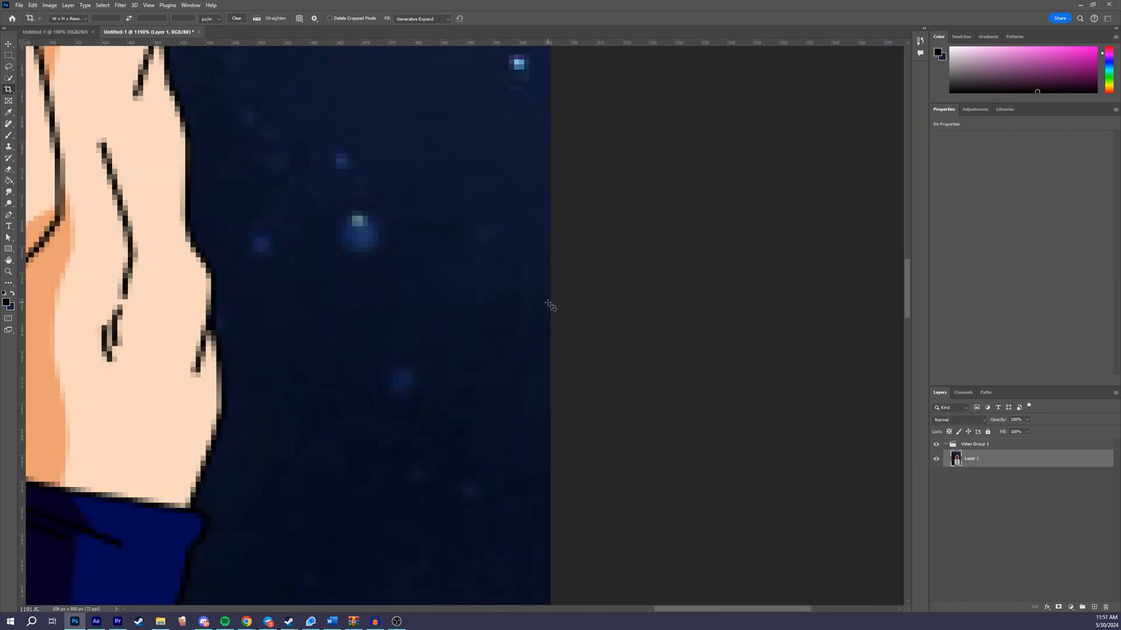
Open the Save for Web export for the cropped main artwork.
scroll(358, 325, "down", 10)
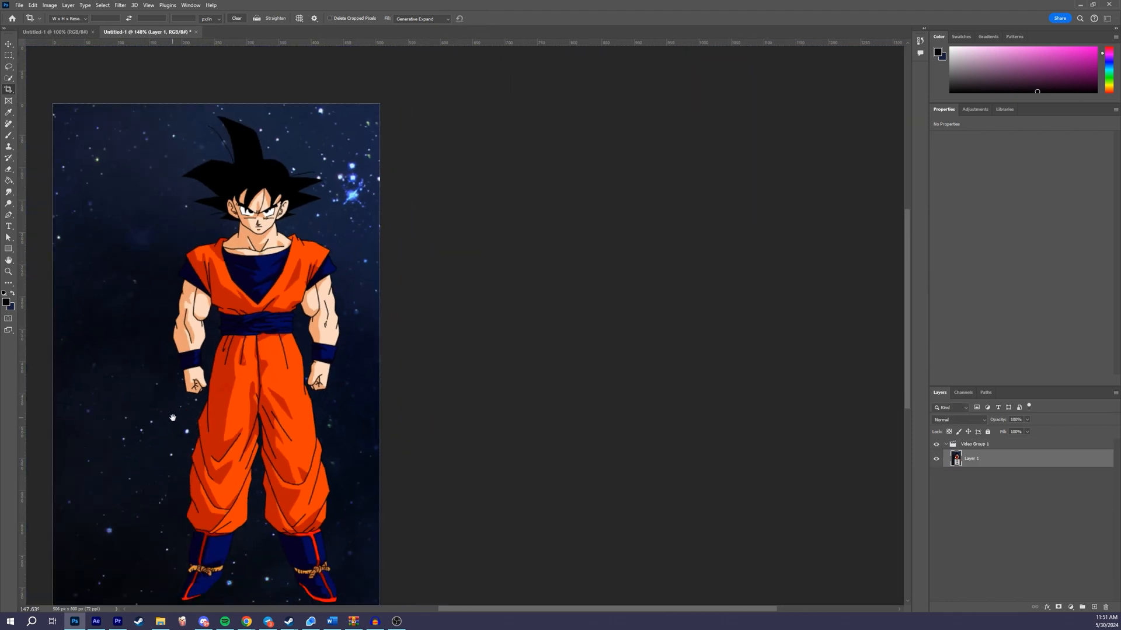
left_click_drag(173, 418, 454, 388)
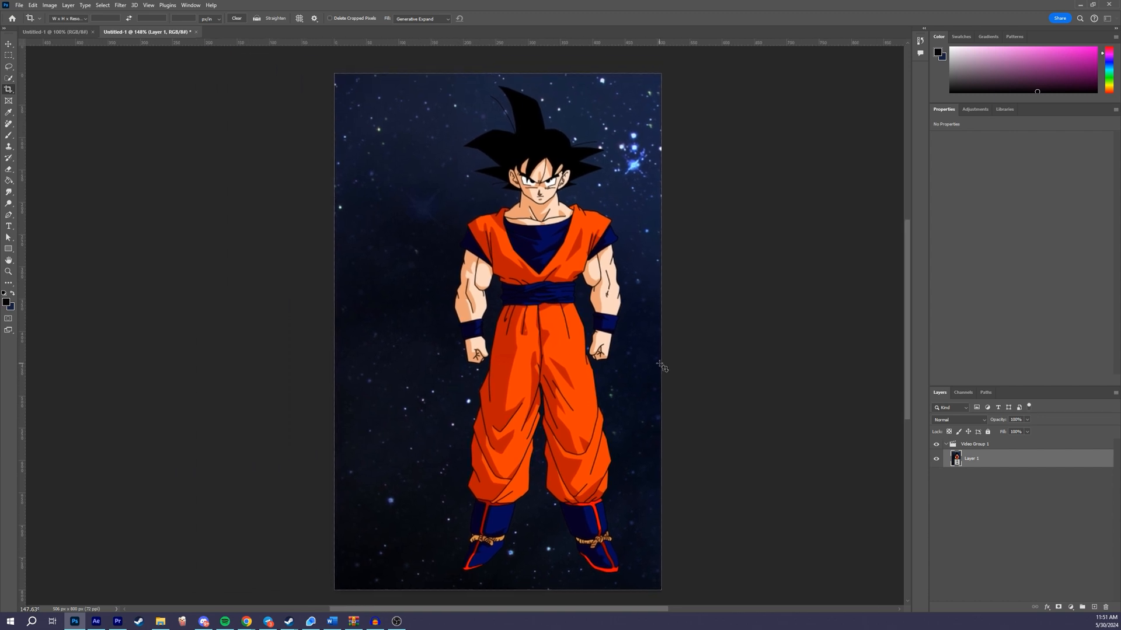
left_click(19, 6)
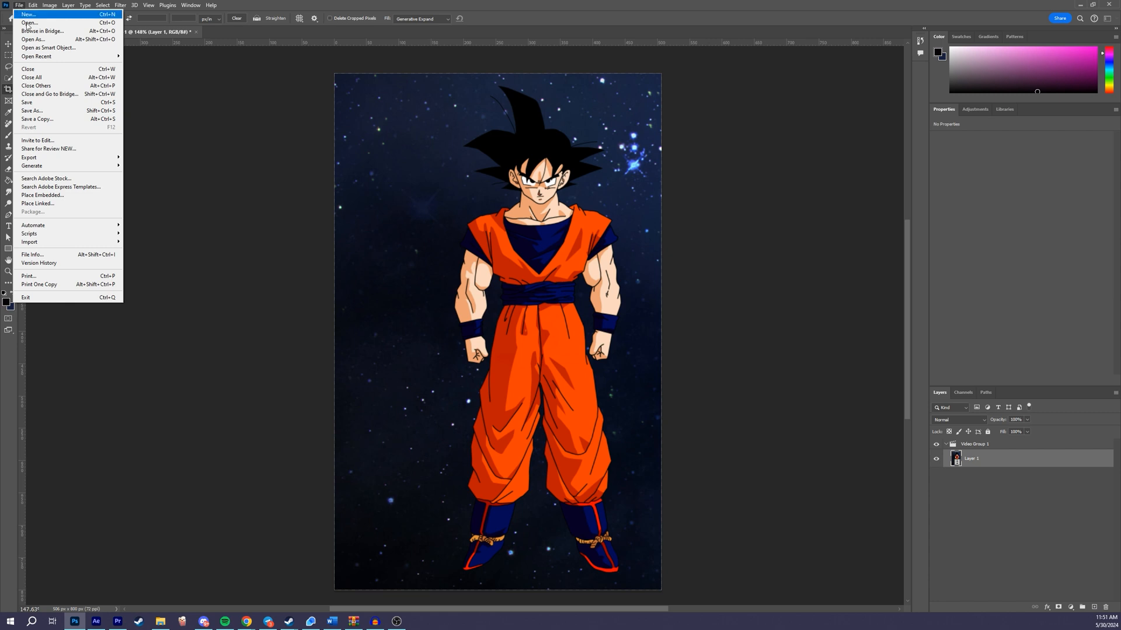
mouse_move(73, 158)
left_click(161, 195)
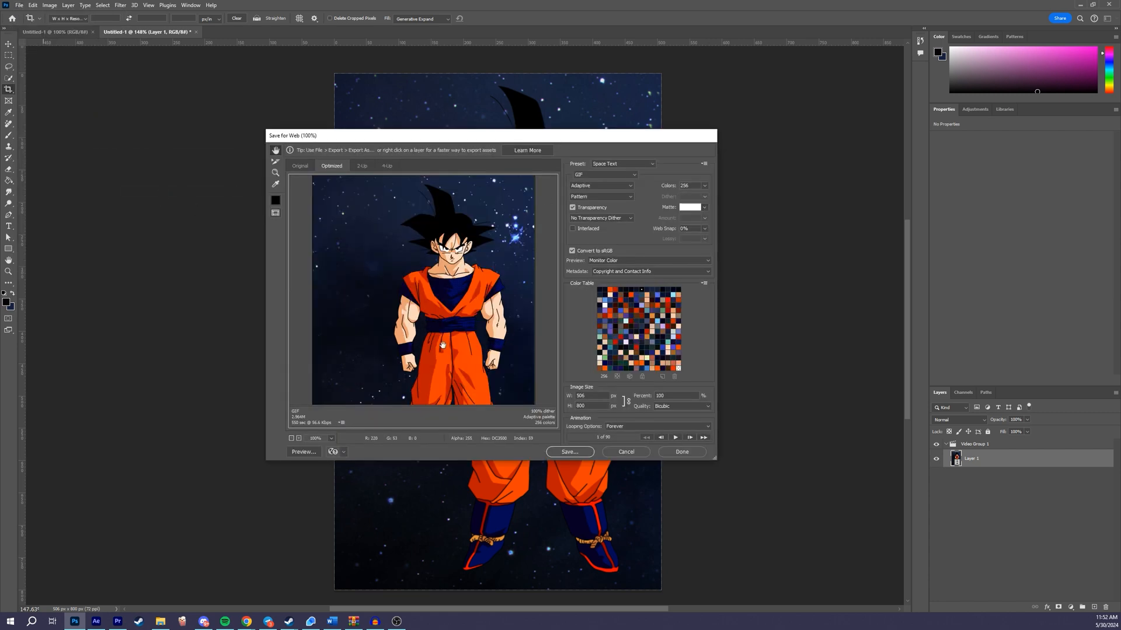
Play the GIF animation in the export preview, stop it and choose Forever as the looping option.
left_click_drag(455, 334, 512, 237)
left_click(675, 437)
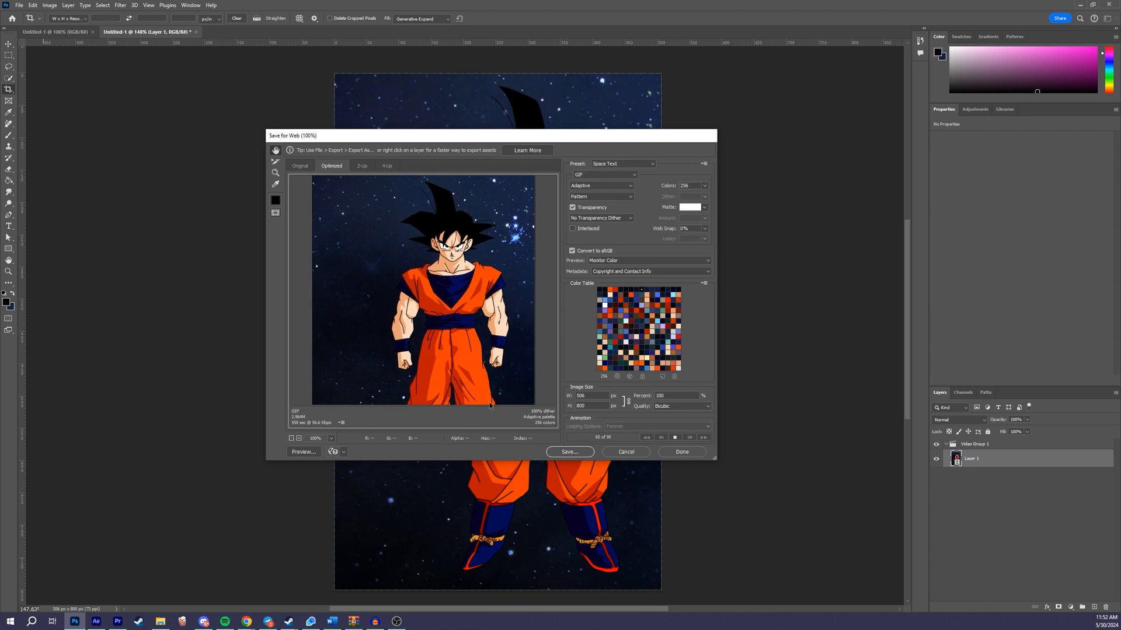
left_click(675, 437)
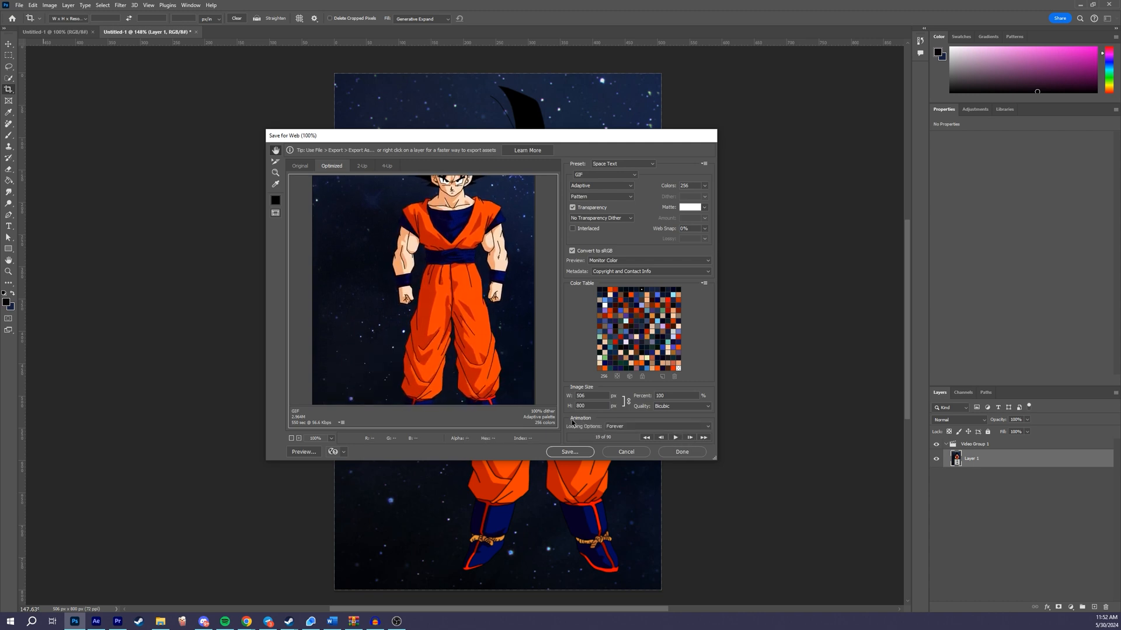
left_click(629, 427)
left_click(634, 443)
Keep Adaptive color reduction and Pattern dither for the GIF and reduce its colors to 32.
left_click_drag(480, 306, 479, 367)
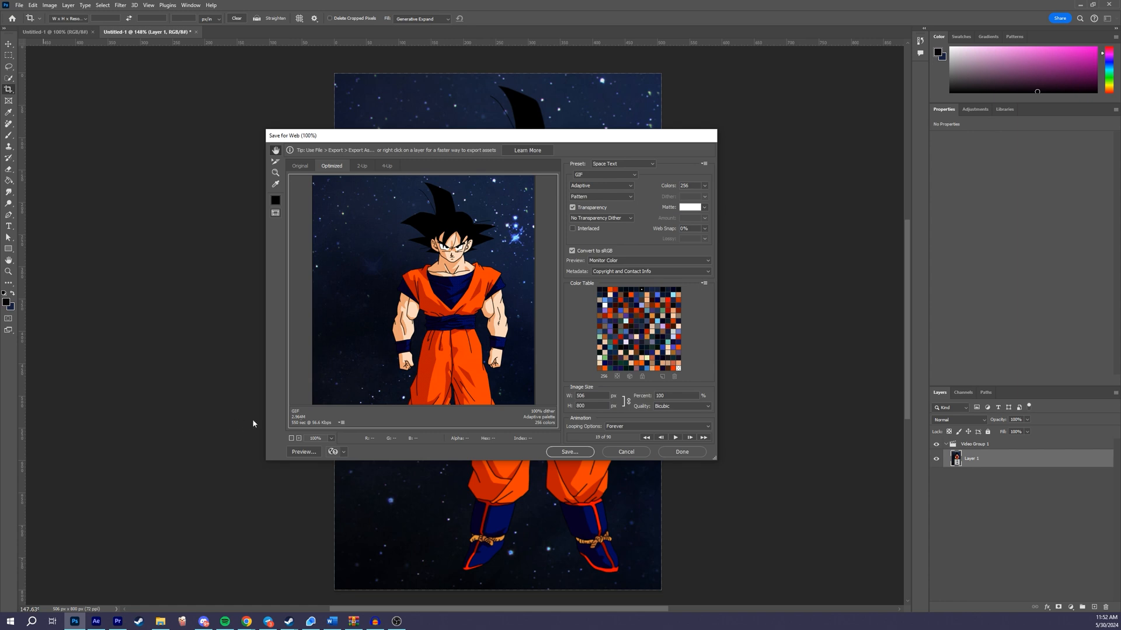
left_click(629, 186)
left_click(631, 186)
left_click(631, 197)
left_click(635, 197)
left_click(703, 185)
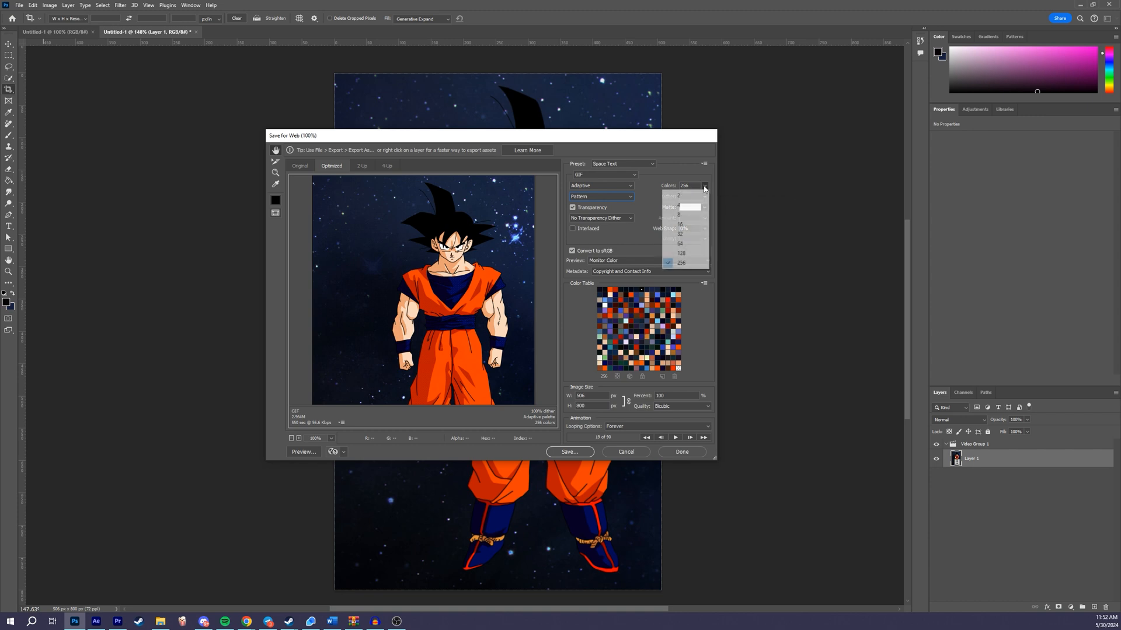
left_click(699, 234)
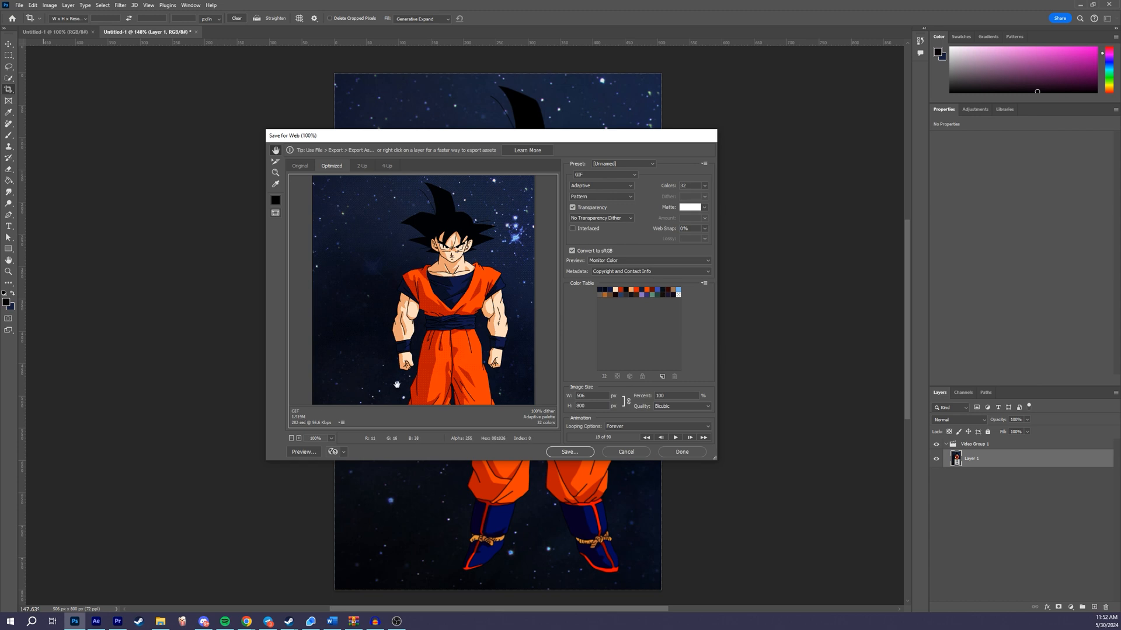
Play the animation in the export preview to compare 256 and 32 colors, and settle on 256 colors.
left_click_drag(416, 372, 422, 230)
left_click(675, 437)
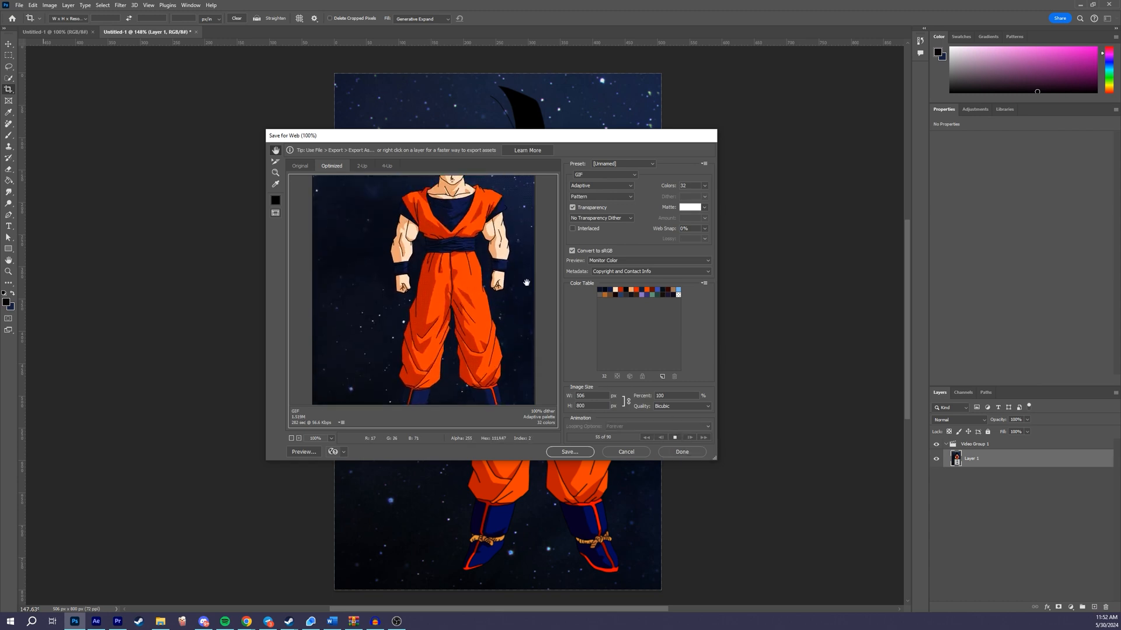
left_click(705, 185)
left_click(680, 263)
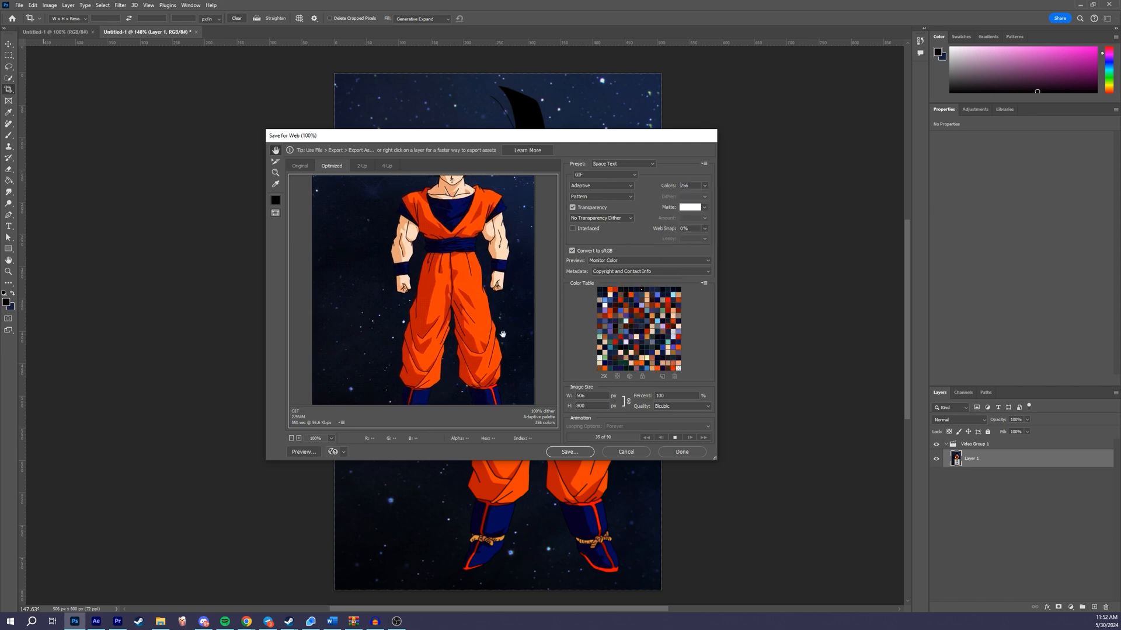
left_click(705, 185)
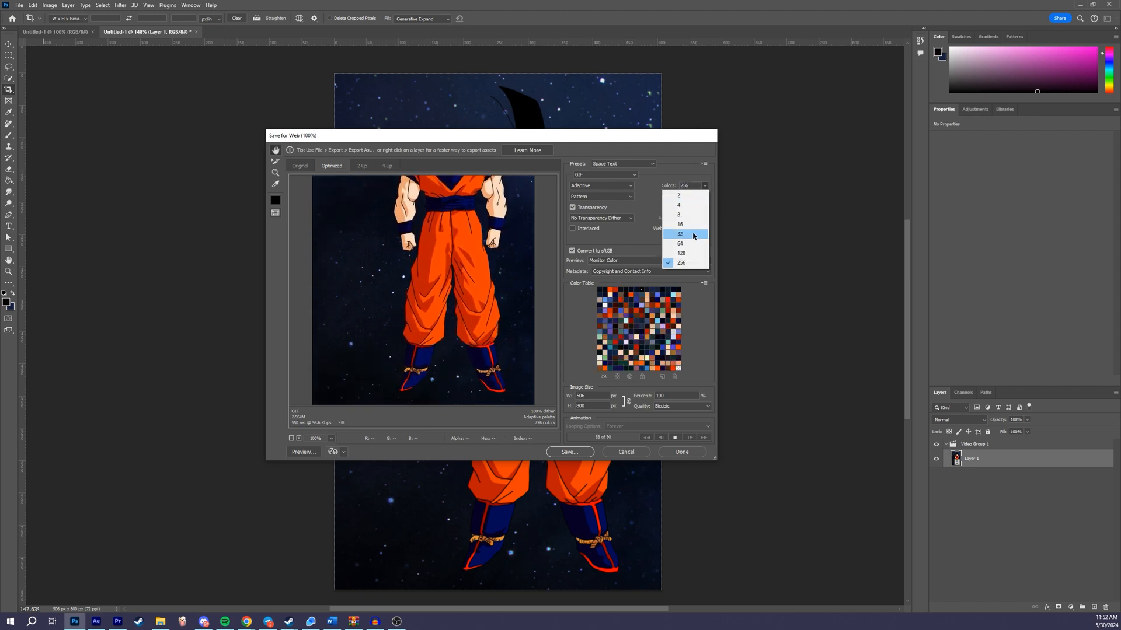
left_click(686, 234)
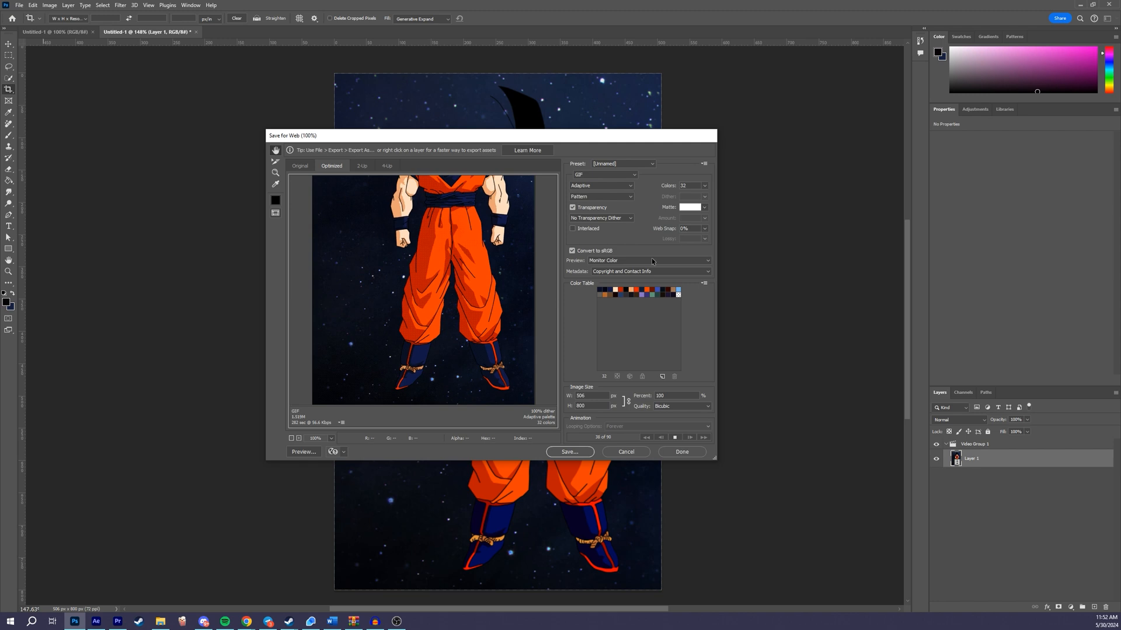
left_click(705, 186)
left_click(680, 263)
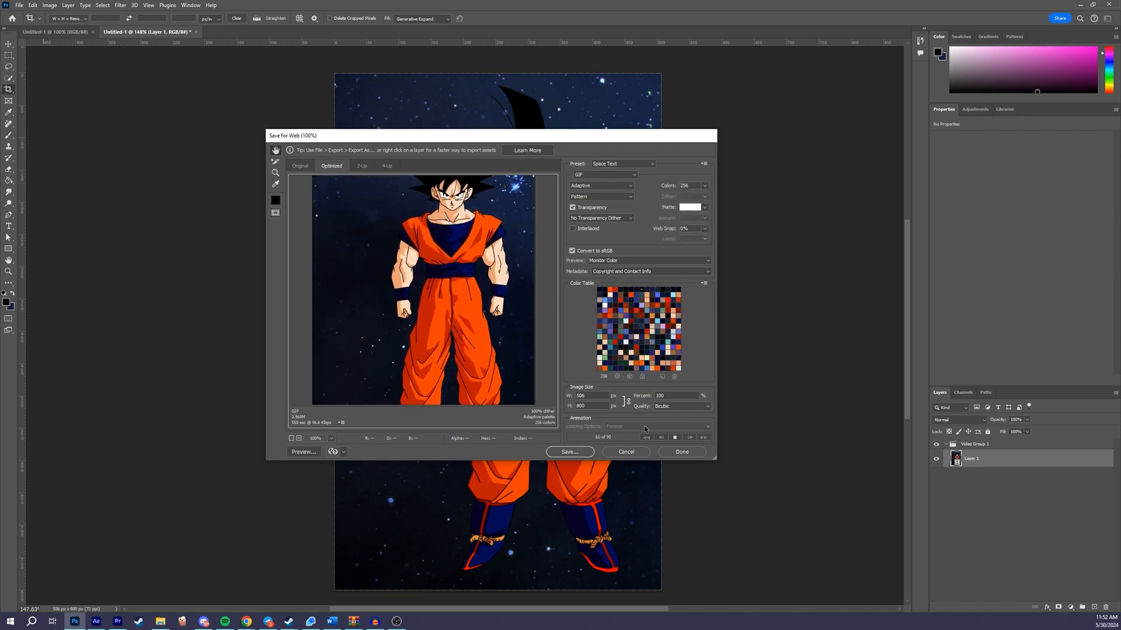
Keep GIF as the export format and save the main artwork as Main in the Project Folder.
left_click(601, 173)
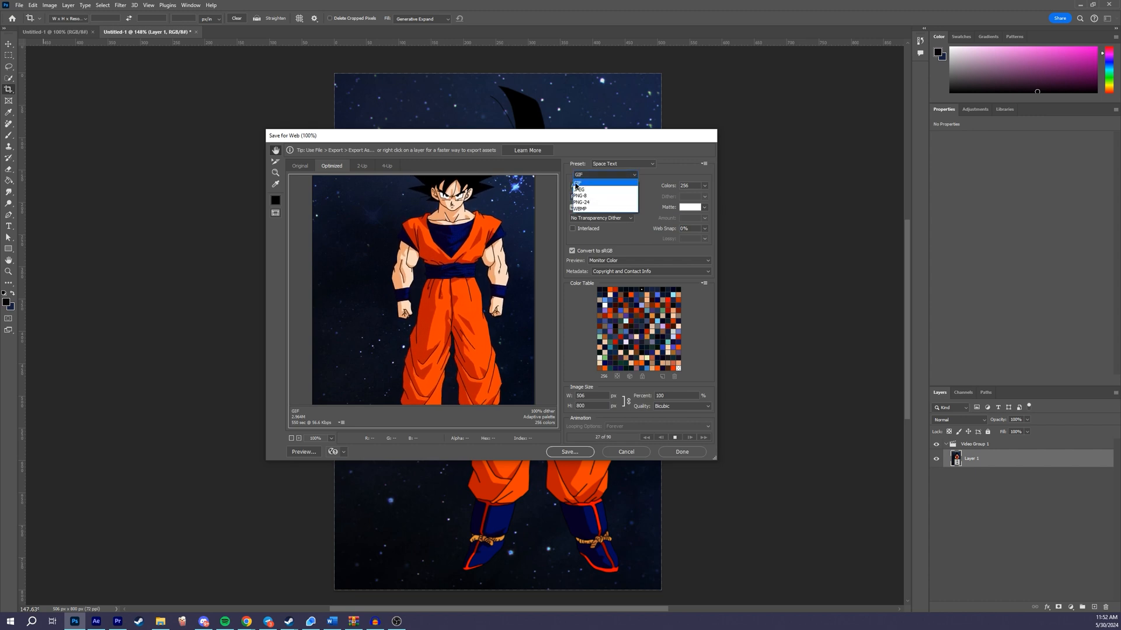
left_click(580, 184)
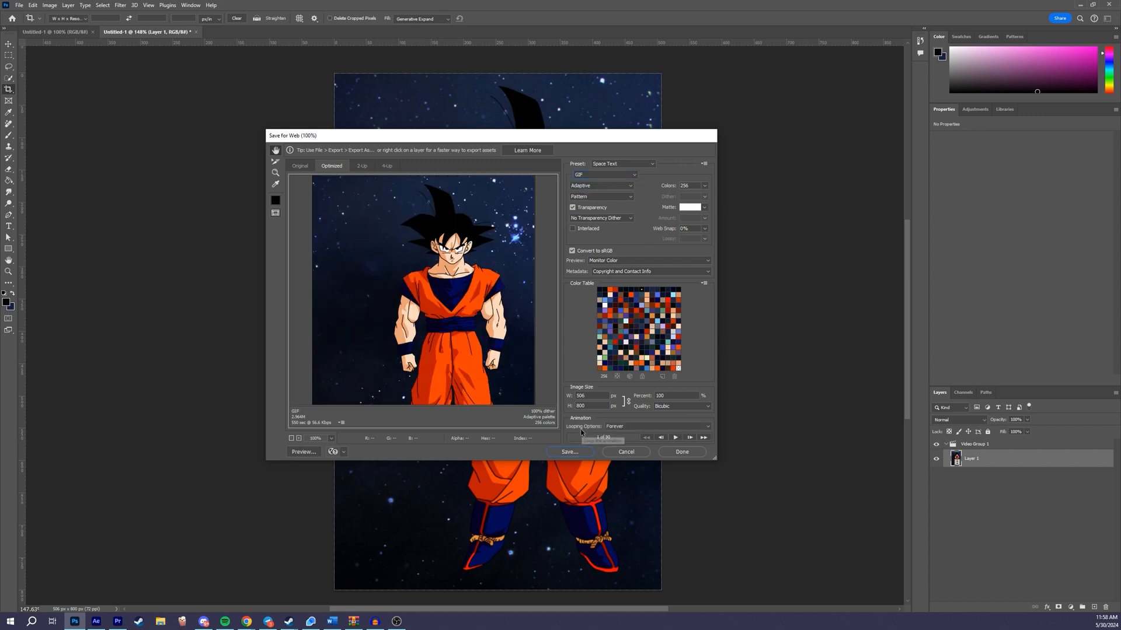
left_click(569, 453)
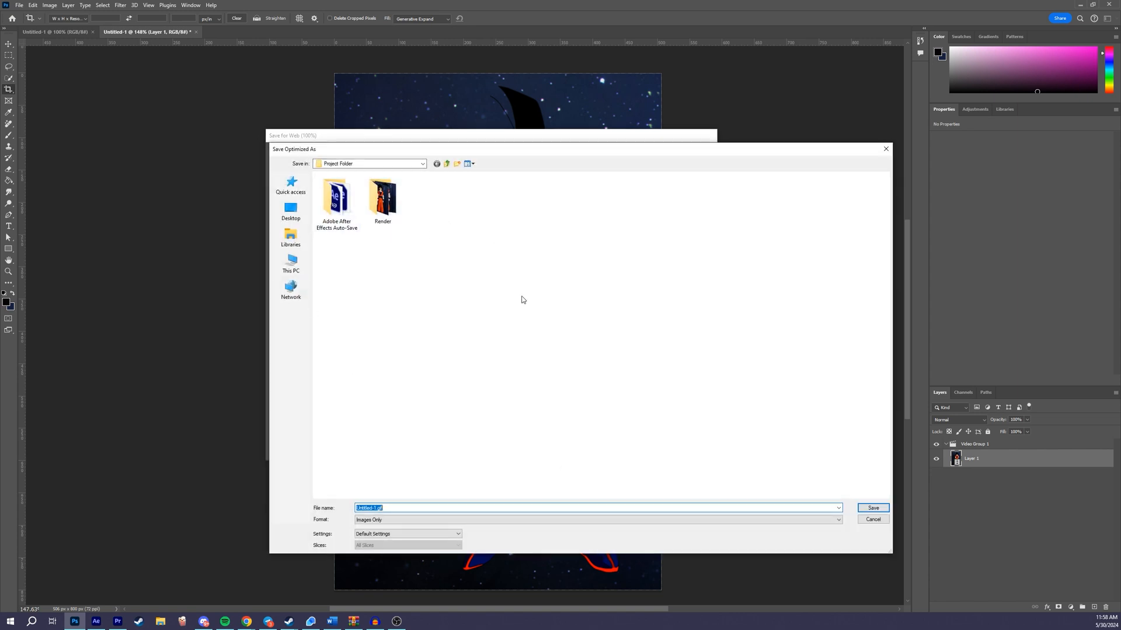
type("Main")
left_click(874, 508)
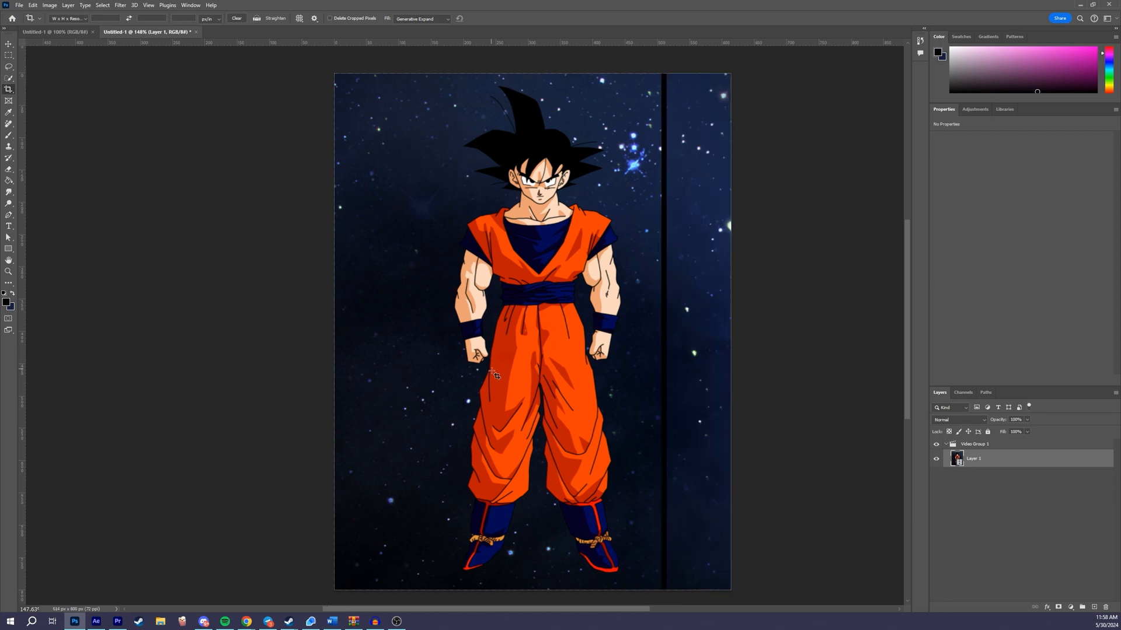
Crop the canvas to the 100 px wide side strip that starts at the far edge of the black divider.
left_click(9, 90)
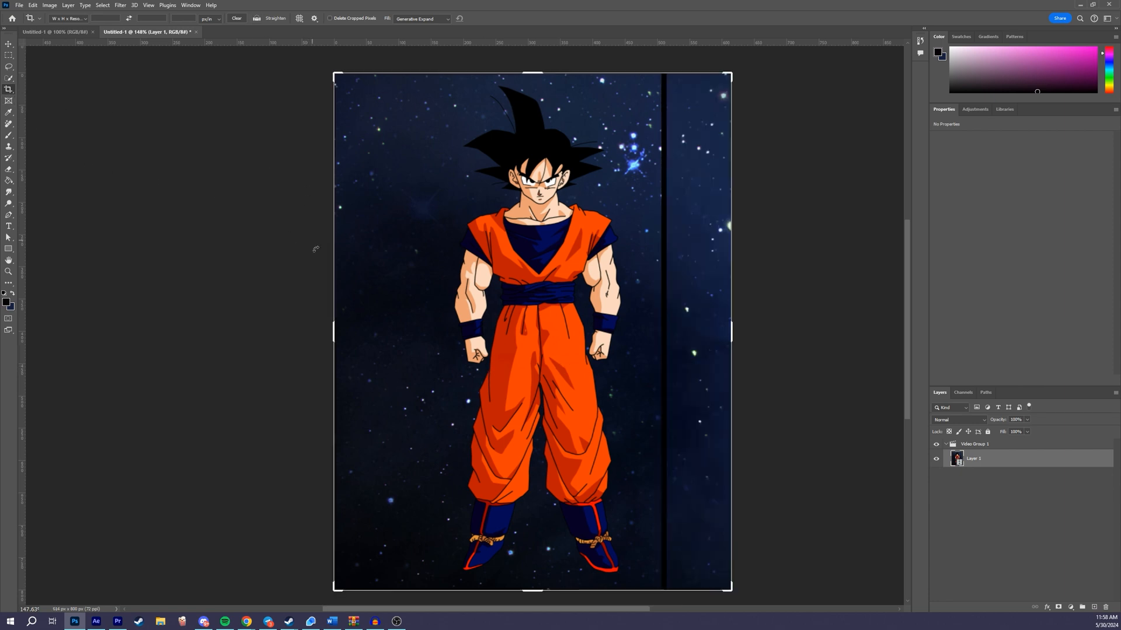
left_click_drag(333, 332, 501, 343)
scroll(501, 342, "up", 12)
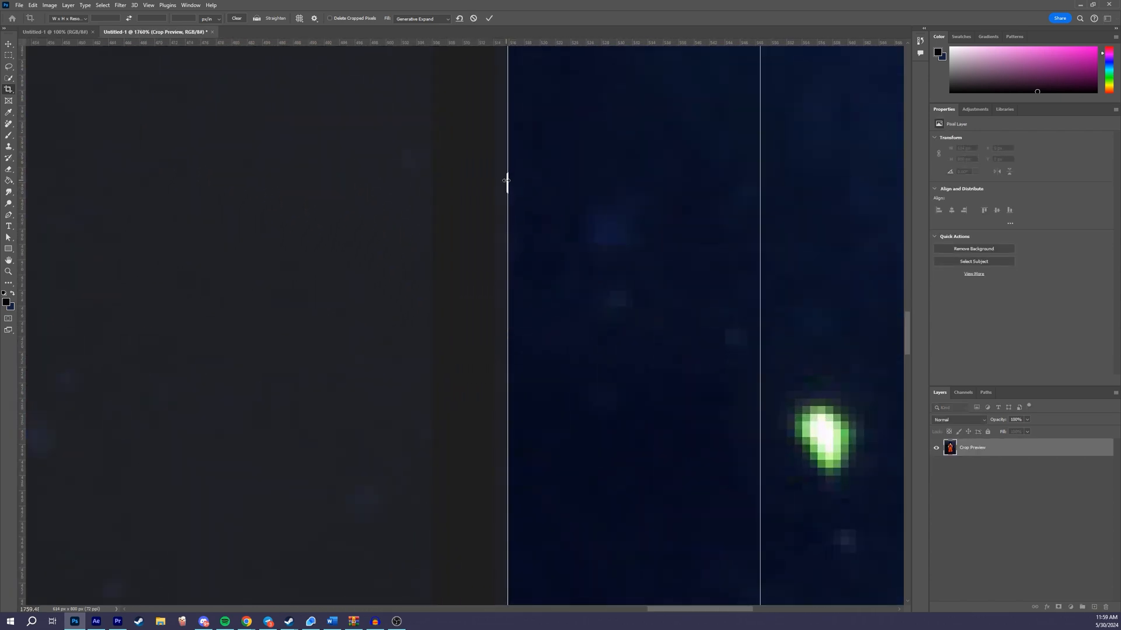
scroll(508, 181, "up", 2)
mouse_move(508, 180)
left_mouse_down()
mouse_move(490, 181)
mouse_move(500, 177)
left_mouse_up()
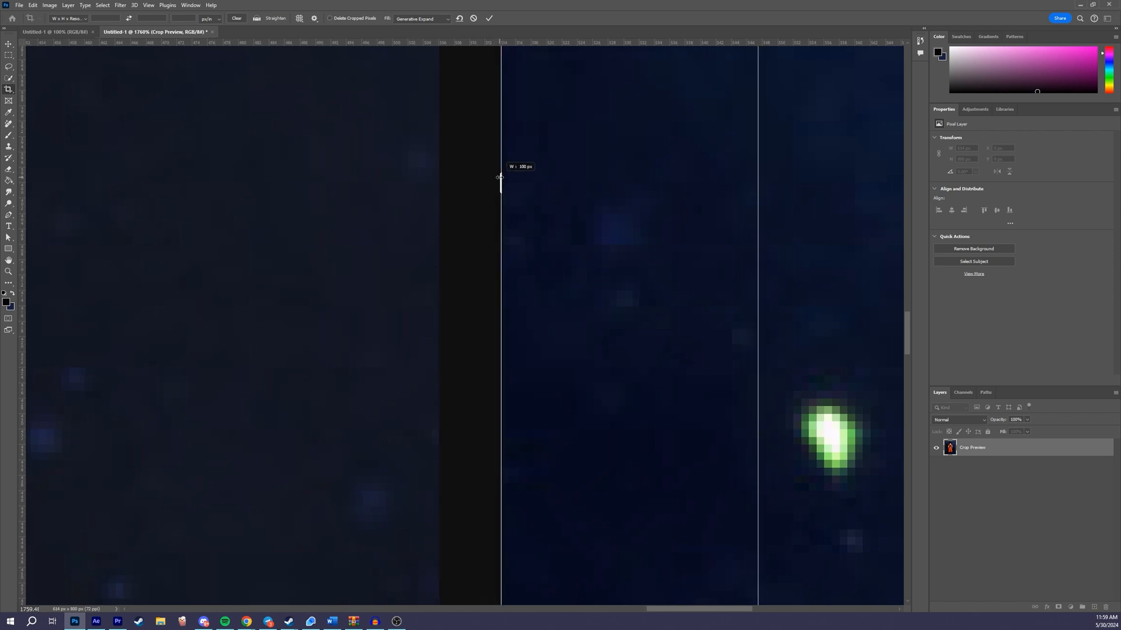
left_click_drag(501, 177, 500, 177)
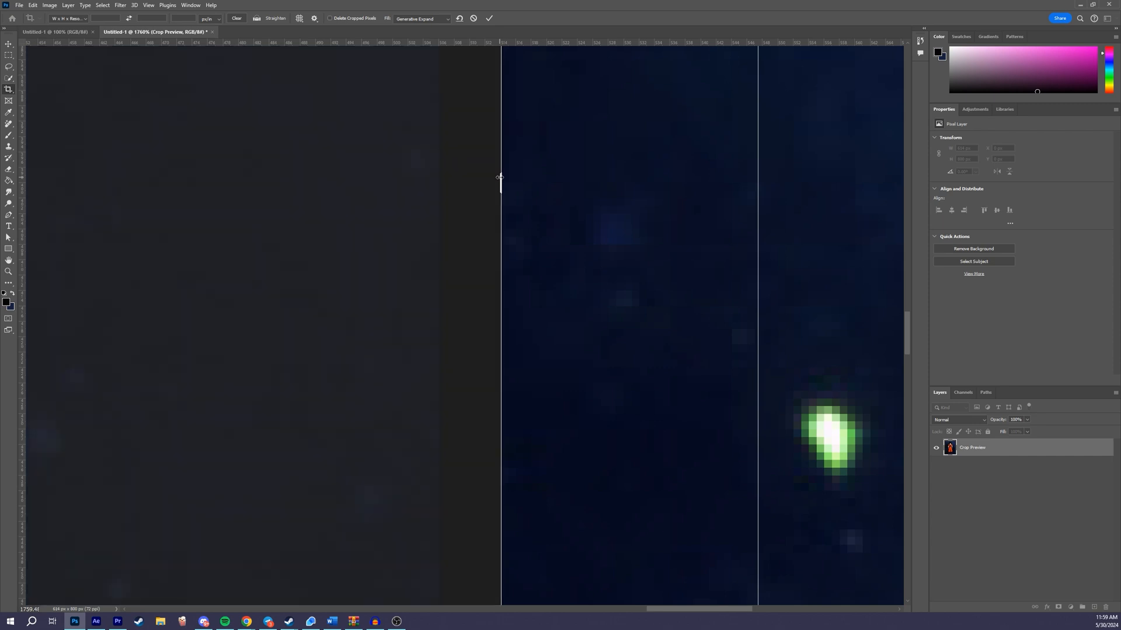
key("Return")
key("ctrl+0")
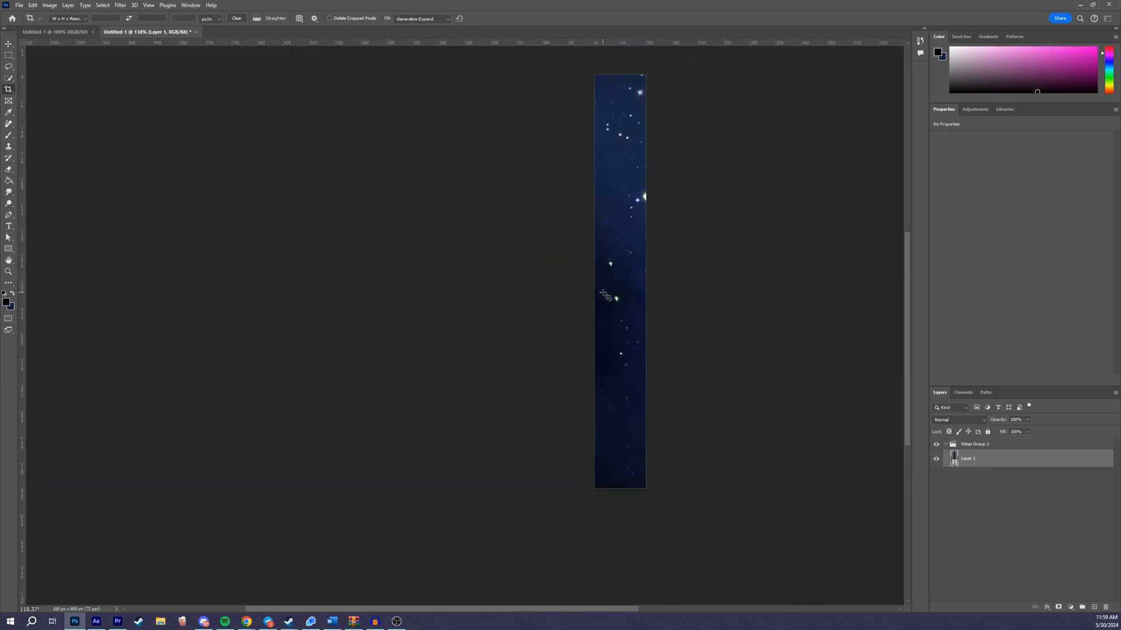
Export the side strip through Save for Web as a 256-color, endlessly looping GIF named Right.
left_click(22, 7)
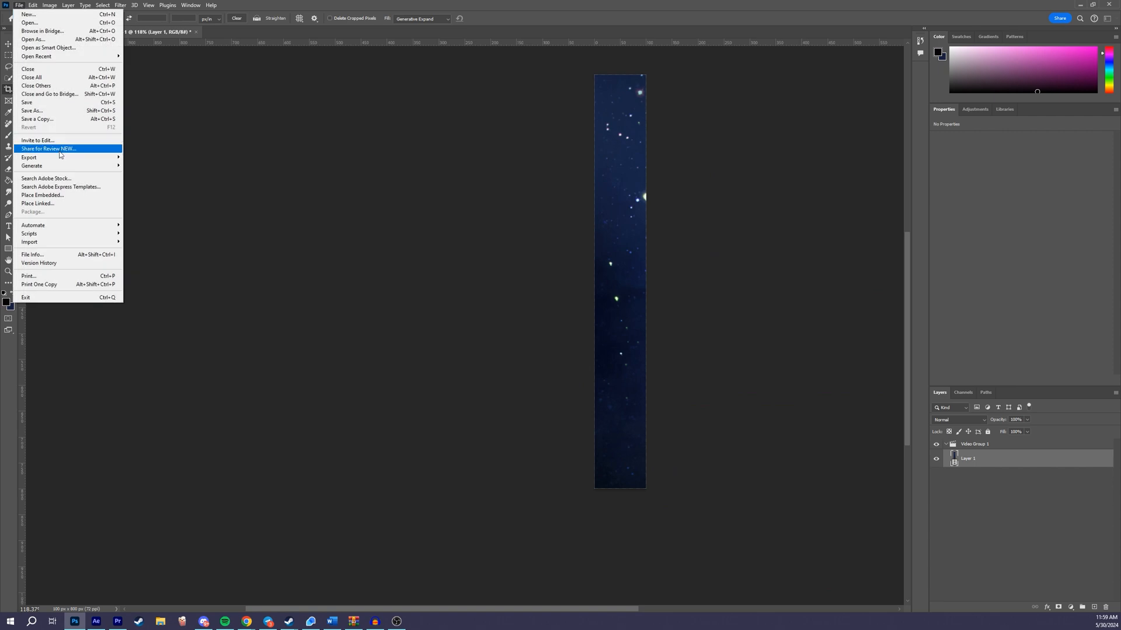
mouse_move(88, 157)
left_click(182, 193)
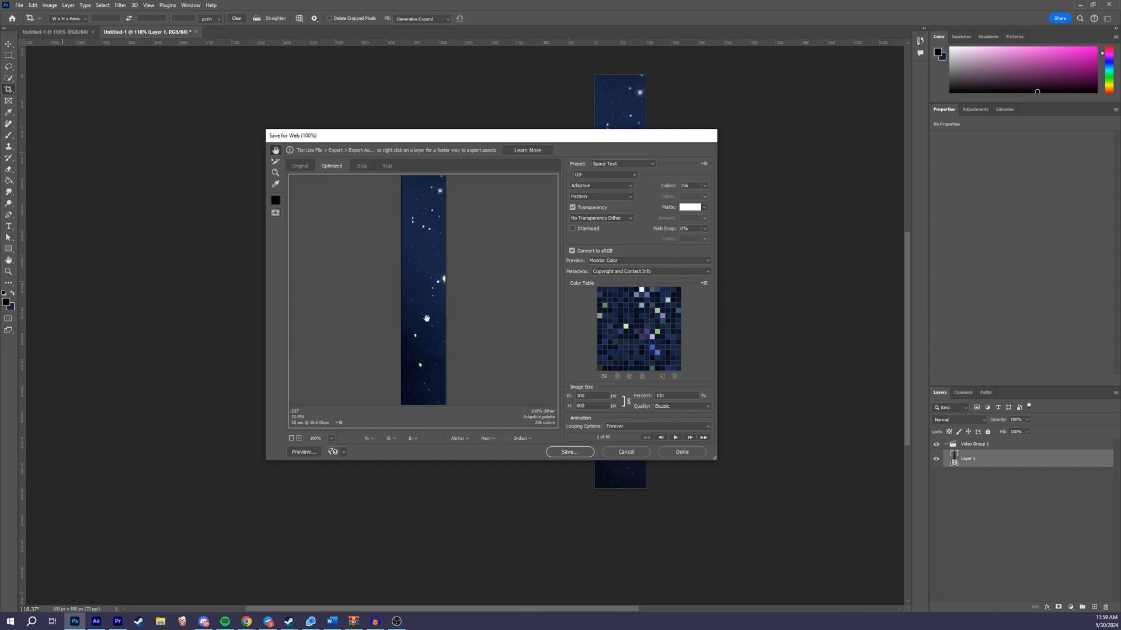
left_click(561, 453)
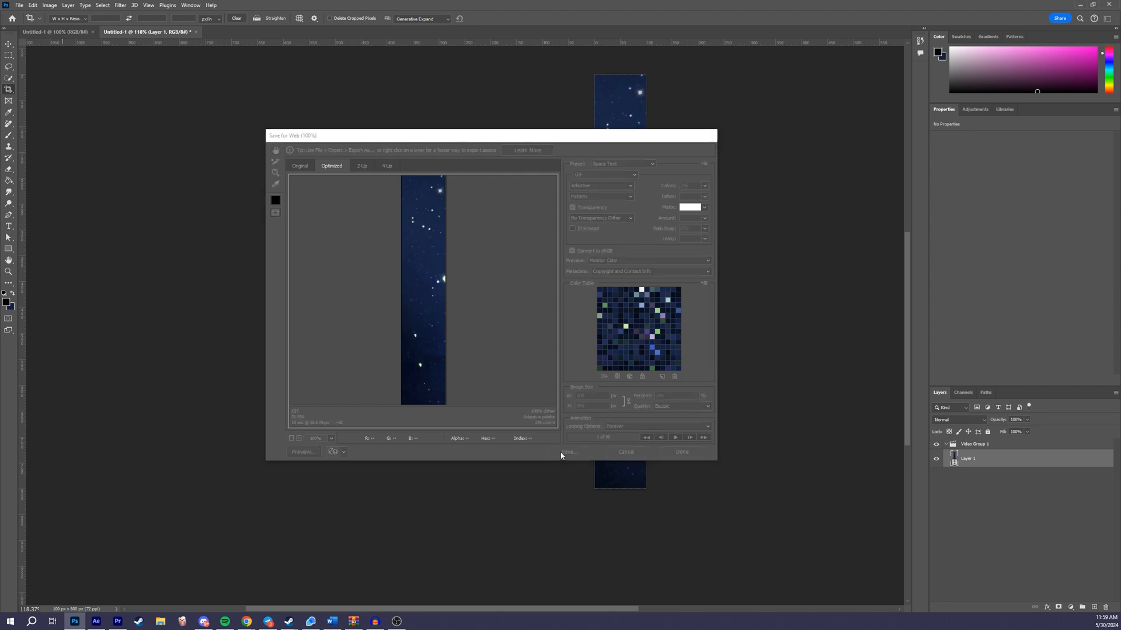
type("Main")
key("Return")
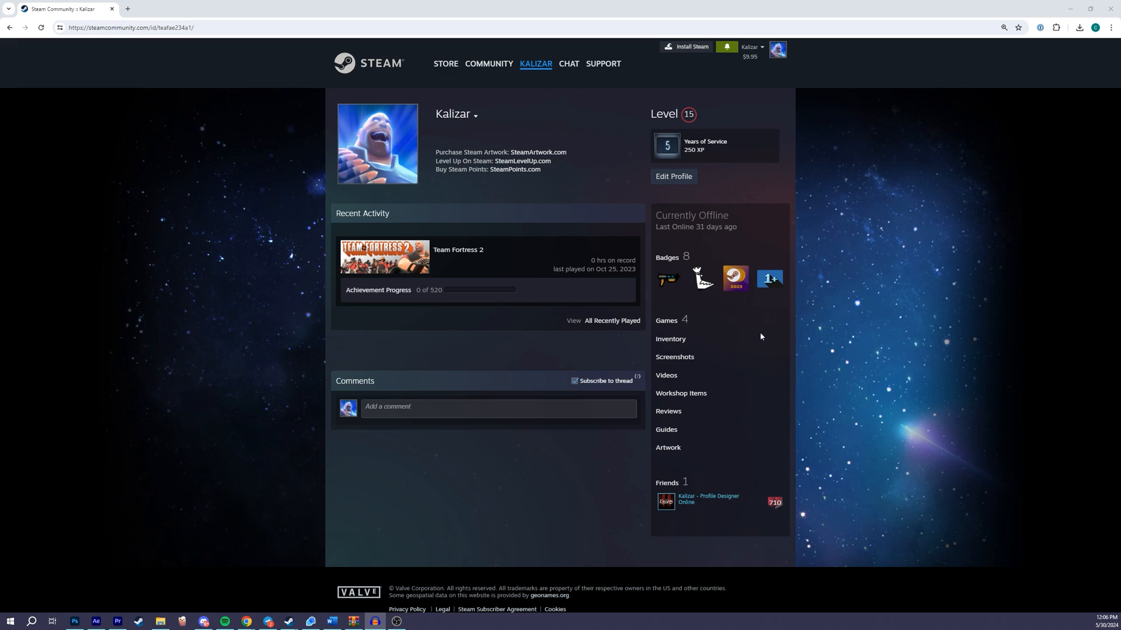
Look at the level on the Steam profile, and raise the desired level to 10 in the SteamLevelUp.com calculator.
left_click_drag(647, 117, 682, 118)
left_click(935, 183)
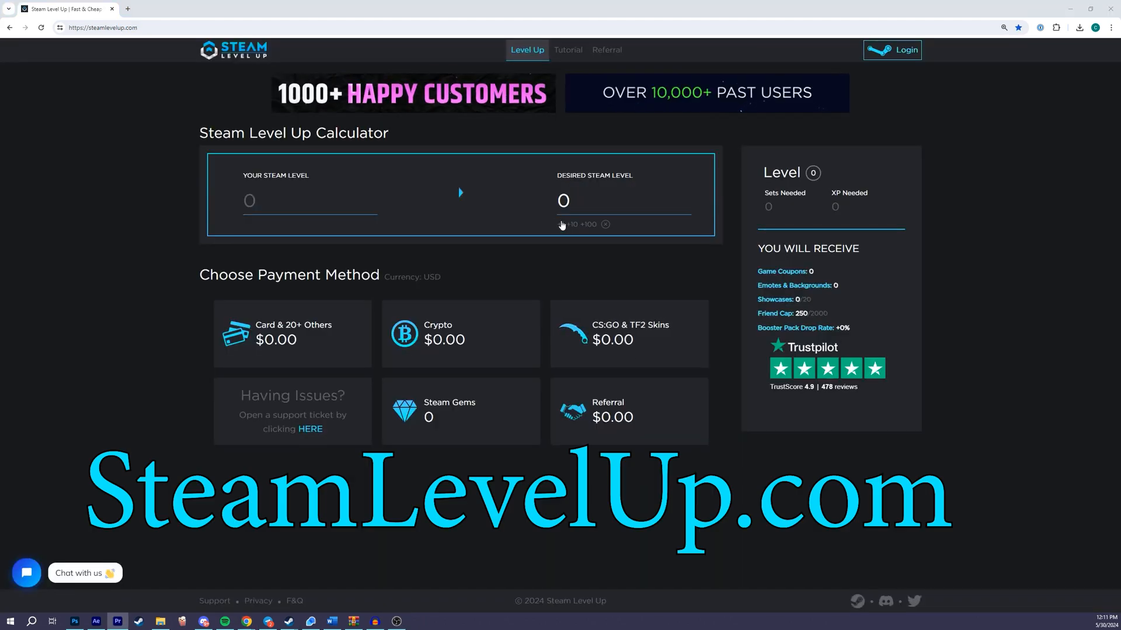
left_click(562, 225)
left_click(561, 226)
left_click(562, 225)
left_click(561, 226)
left_click(562, 226)
left_click(561, 225)
left_click(561, 225)
left_click(562, 225)
left_click(562, 225)
left_click(561, 225)
double_click(792, 186)
left_click(102, 27)
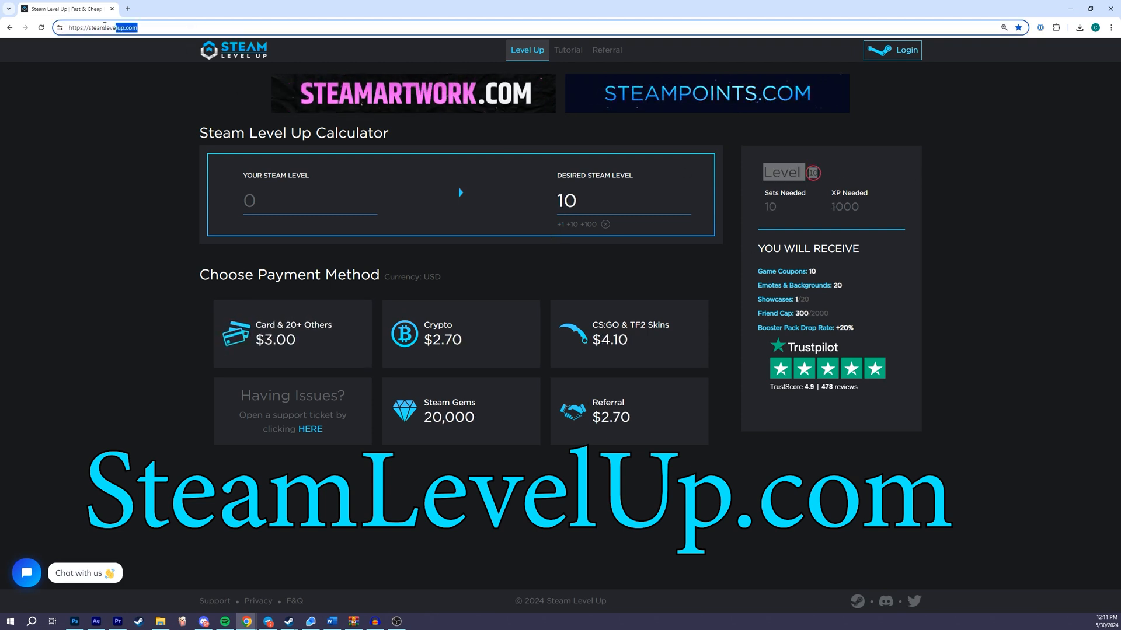
left_click(136, 132)
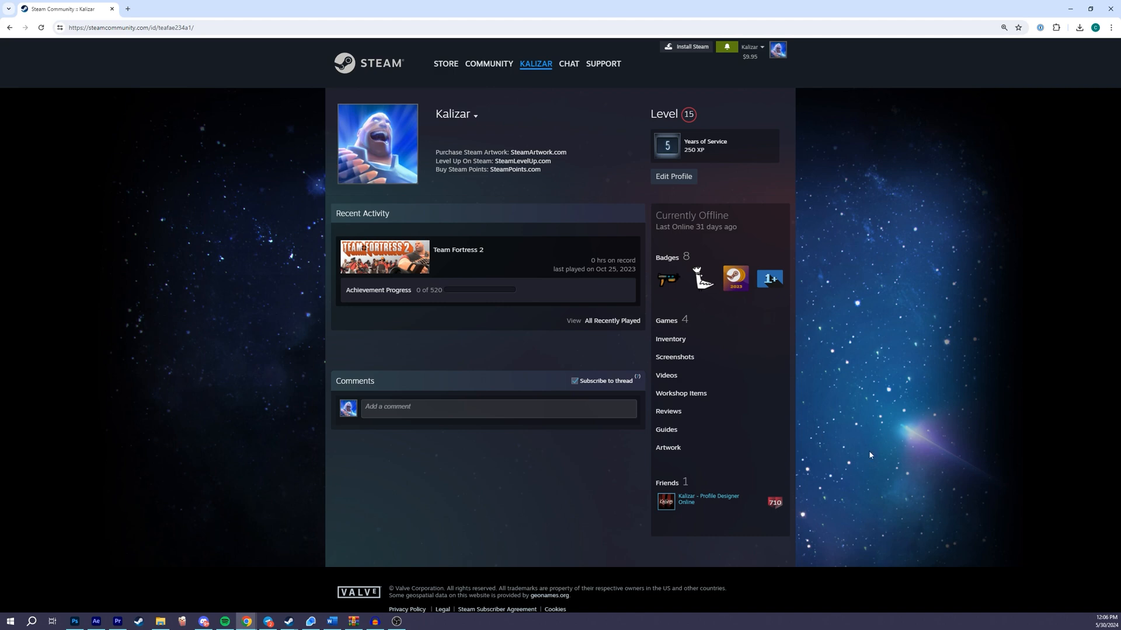
Open the artwork upload form from the Steam profile and title the artwork Main.
left_click(666, 448)
left_click(552, 341)
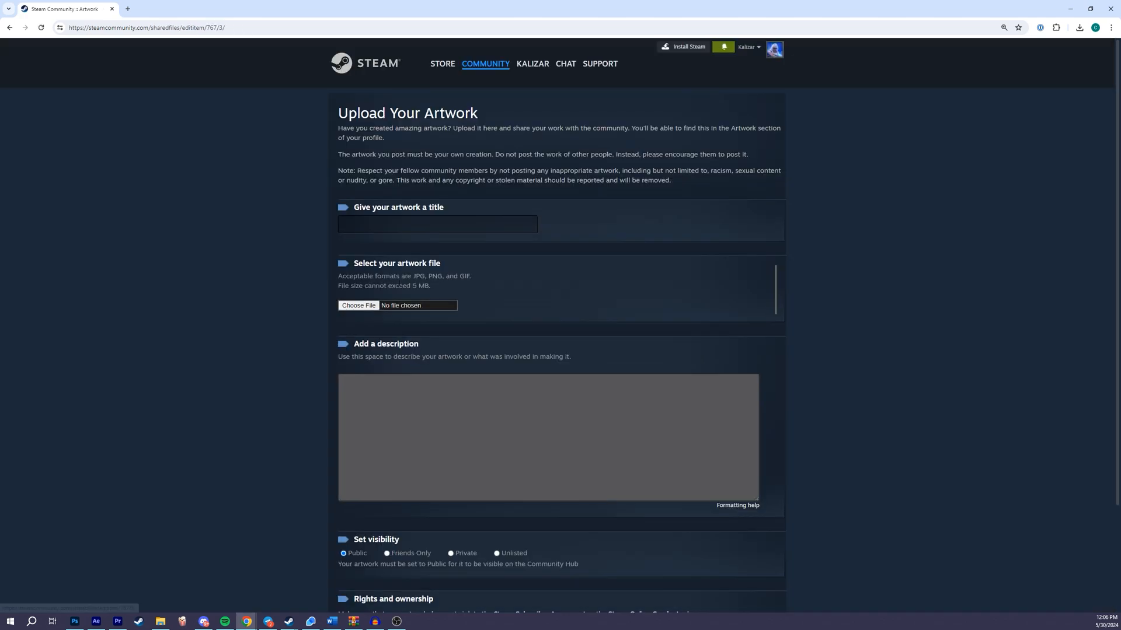
left_click(391, 229)
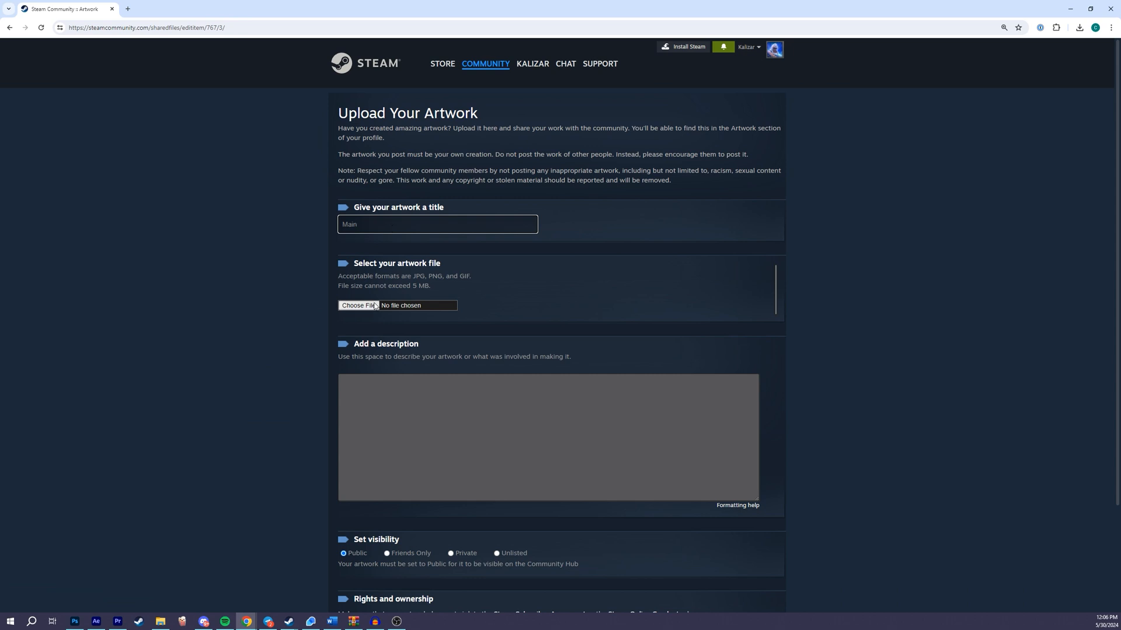
Choose Main.gif from the Project Folder as the artwork file.
left_click(353, 307)
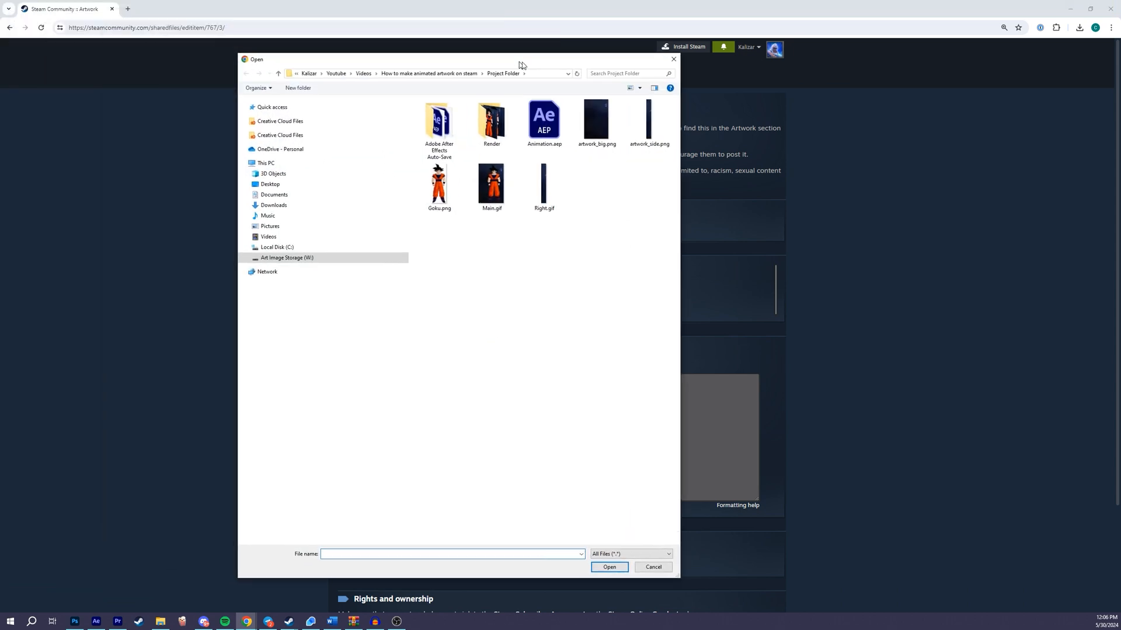
left_click_drag(521, 64, 553, 74)
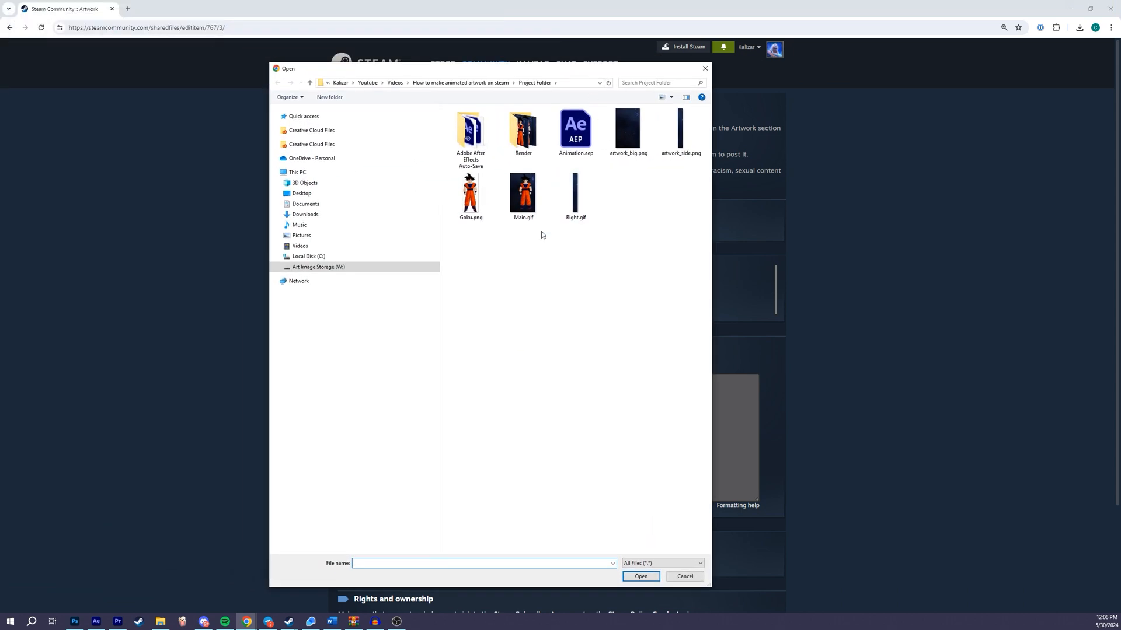
double_click(527, 198)
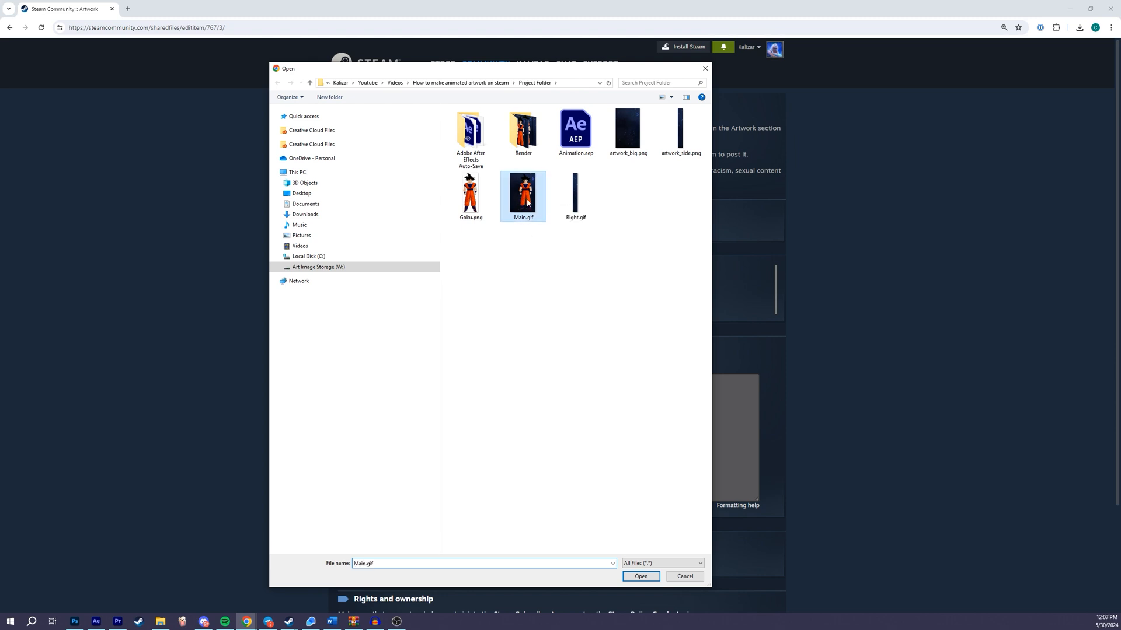
Enter the description "Buy steam levels - steamlevelup.com" and certify having created this artwork.
scroll(527, 198, "down", 3)
left_click(491, 355)
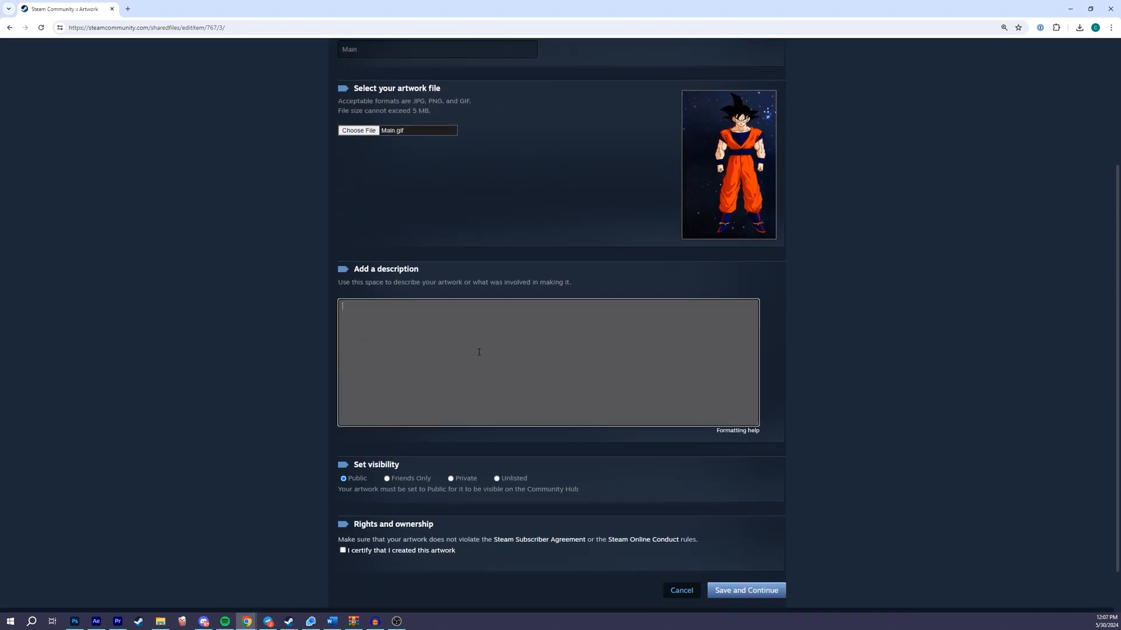
type("Buy steam levels - steam")
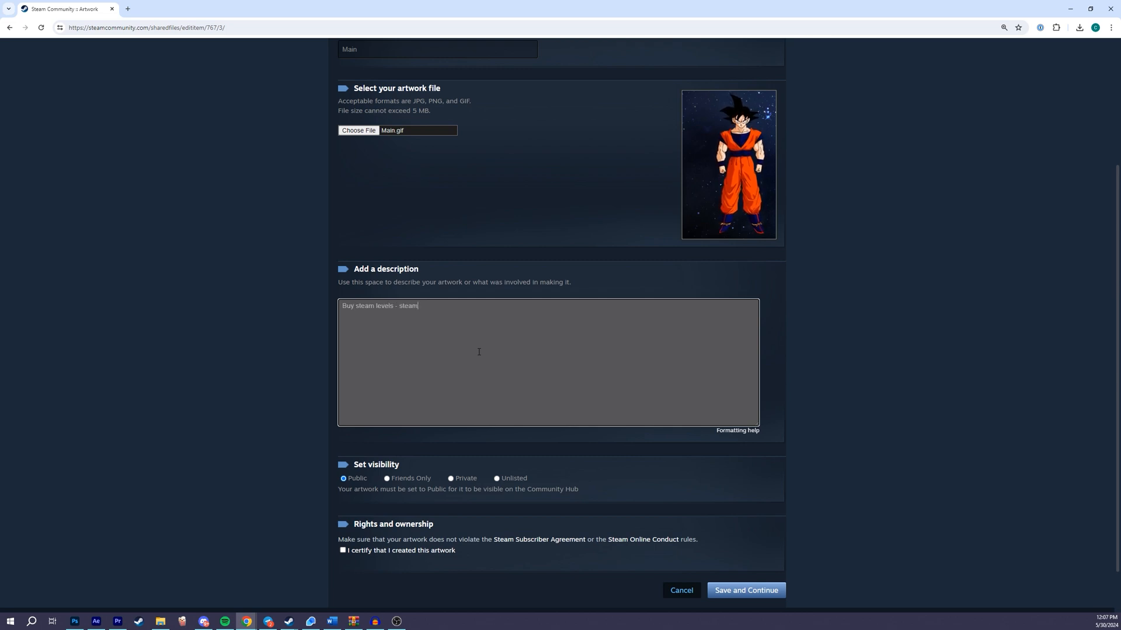
type("levelup.com")
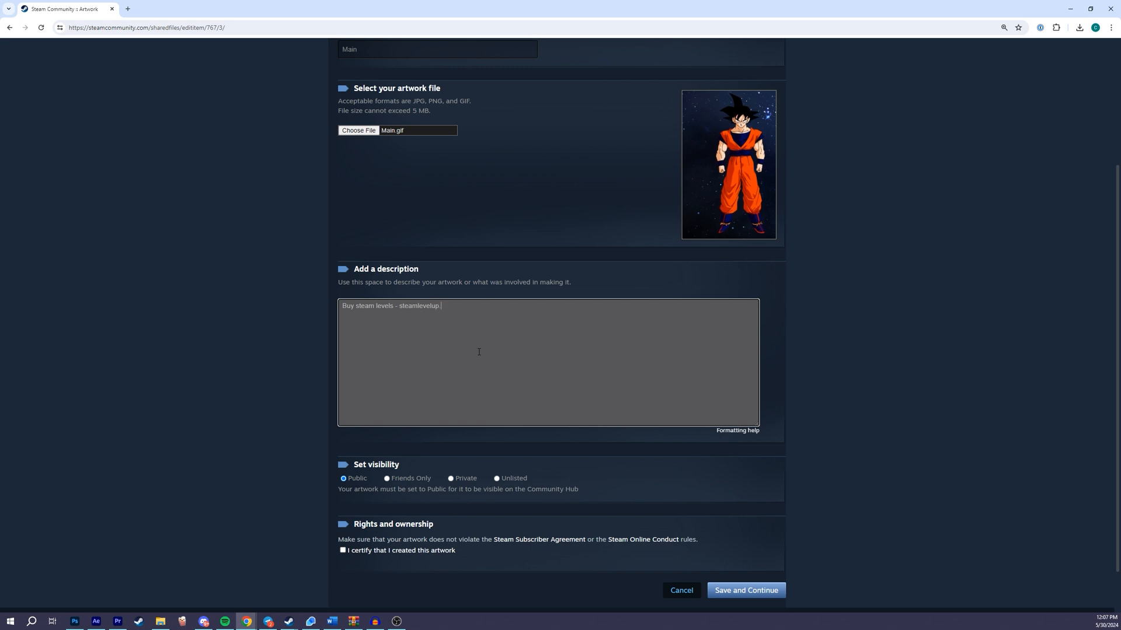
left_click(343, 552)
Inspect the upload page in the browser's developer tools and give the page more width beside them.
scroll(506, 333, "up", 2)
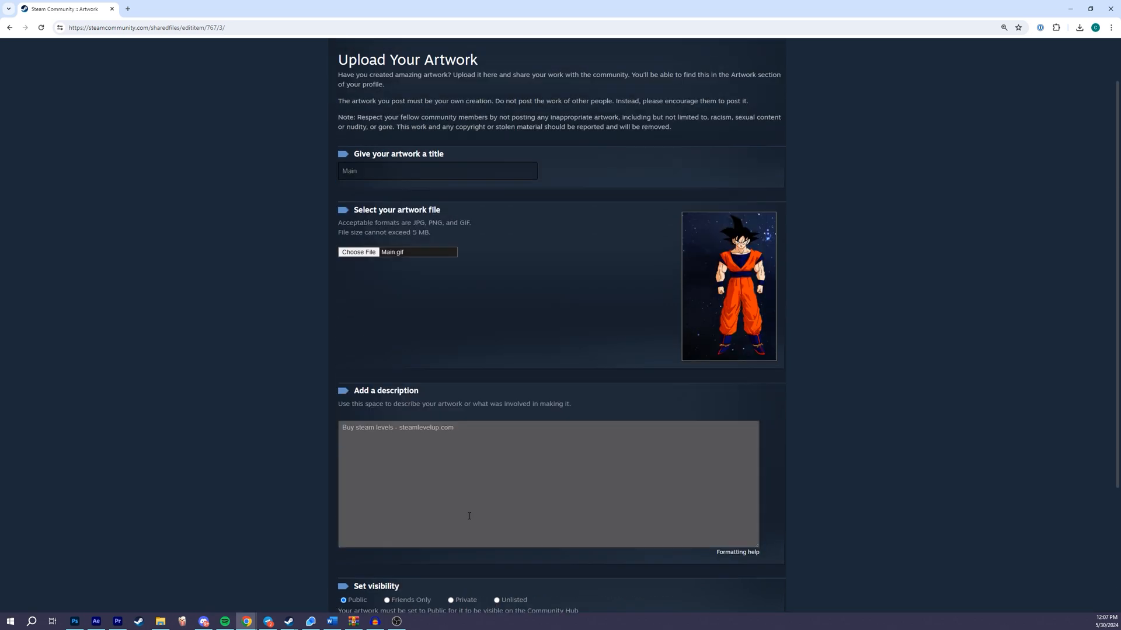
right_click(488, 325)
left_click(539, 532)
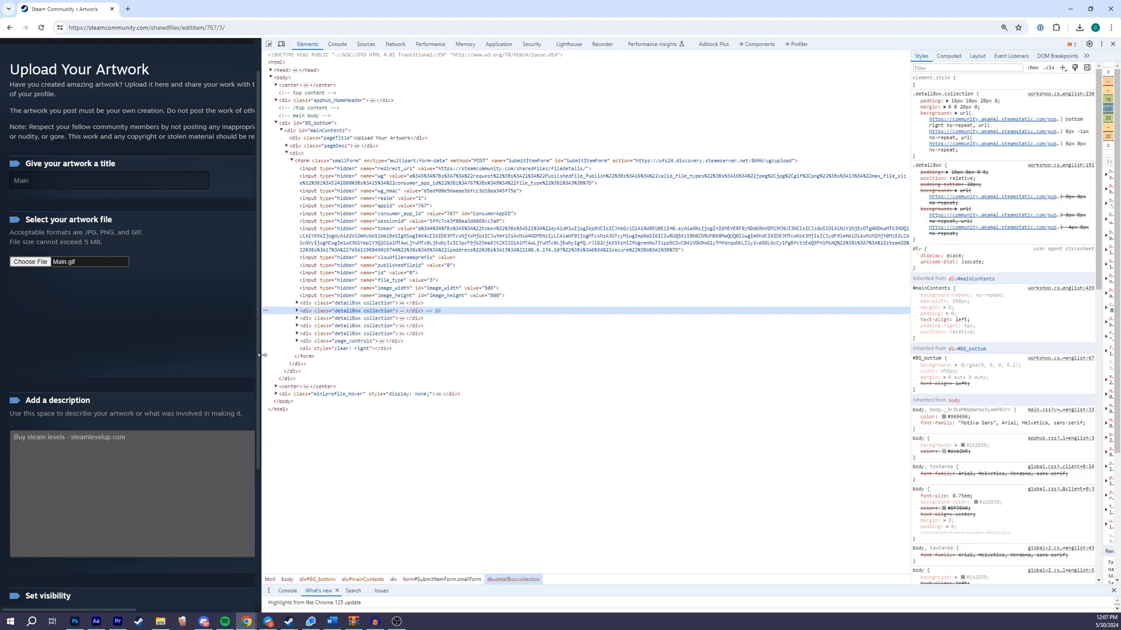
left_click_drag(263, 355, 519, 355)
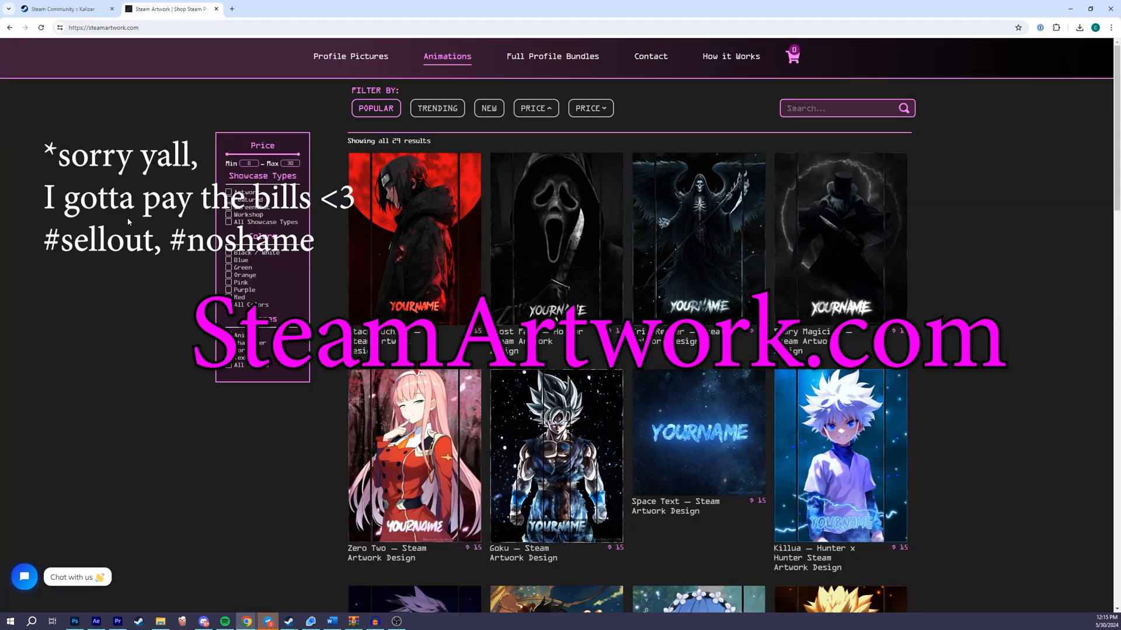
Browse the catalogue of animated profile designs on SteamArtwork.com.
scroll(826, 290, "down", 4)
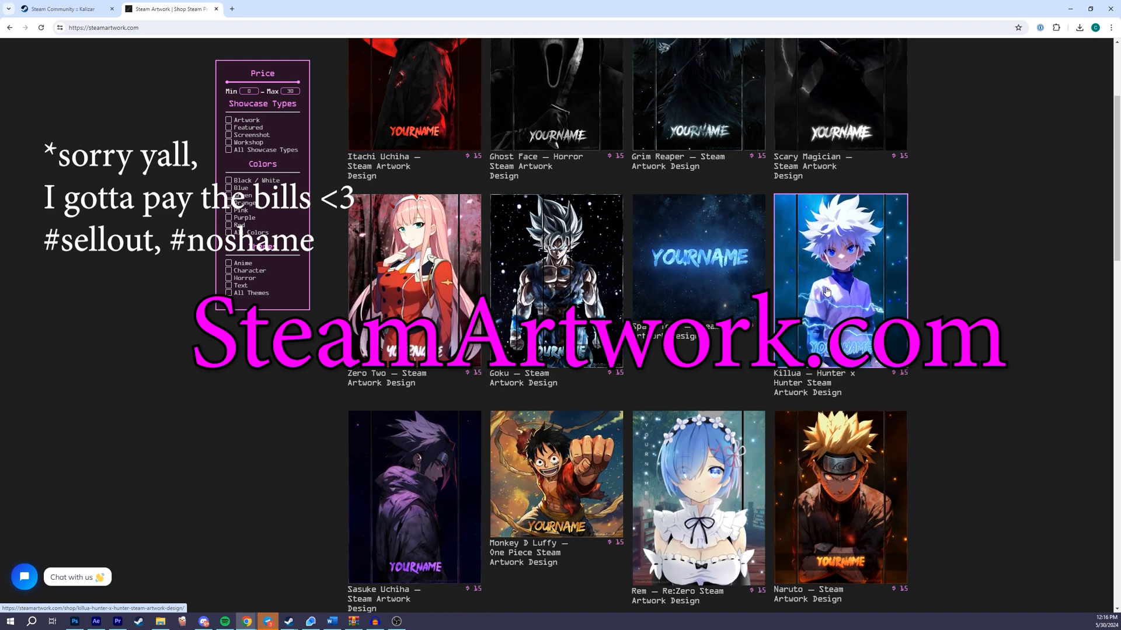
scroll(826, 291, "down", 3)
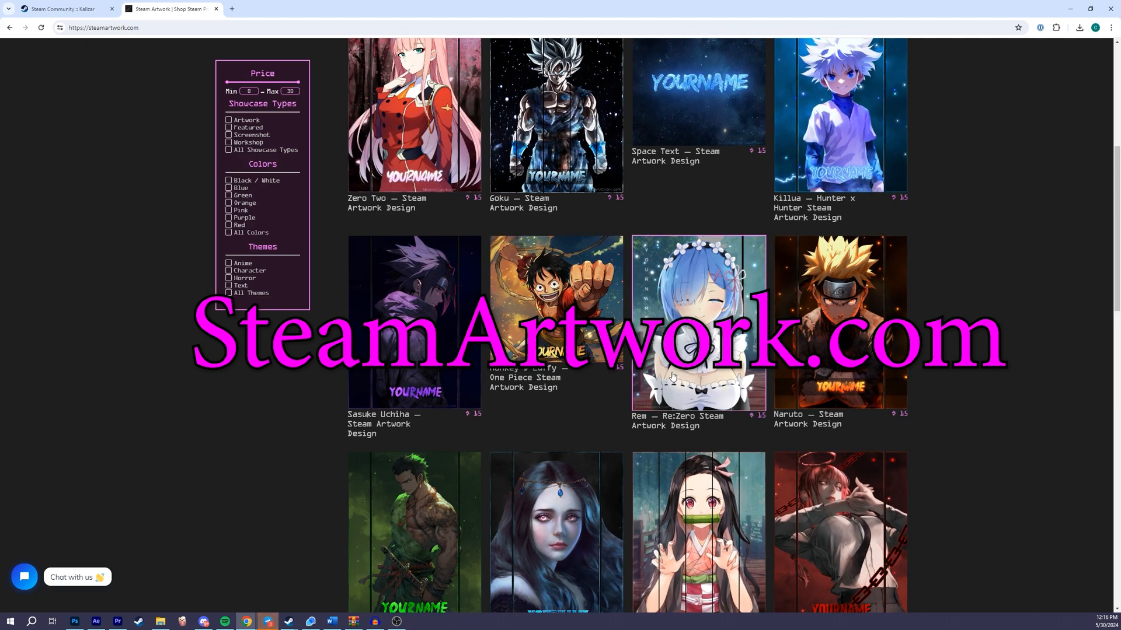
scroll(513, 379, "down", 8)
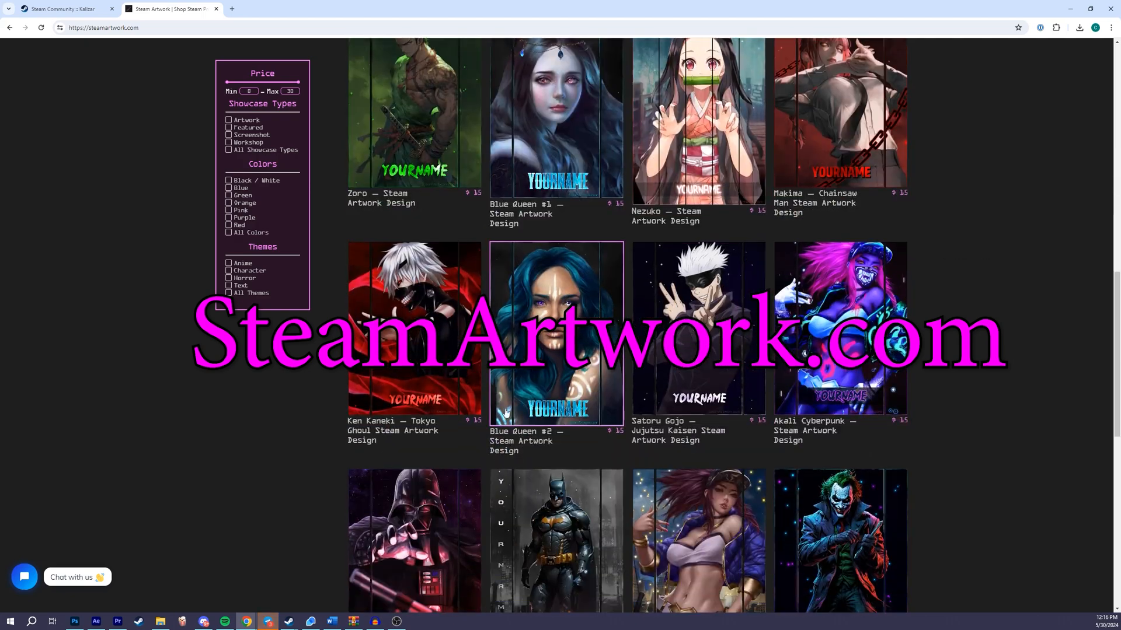
Open the Harley Quinn cyberpunk design from the SteamArtwork.com catalogue and examine its name and background link options.
scroll(506, 412, "down", 5)
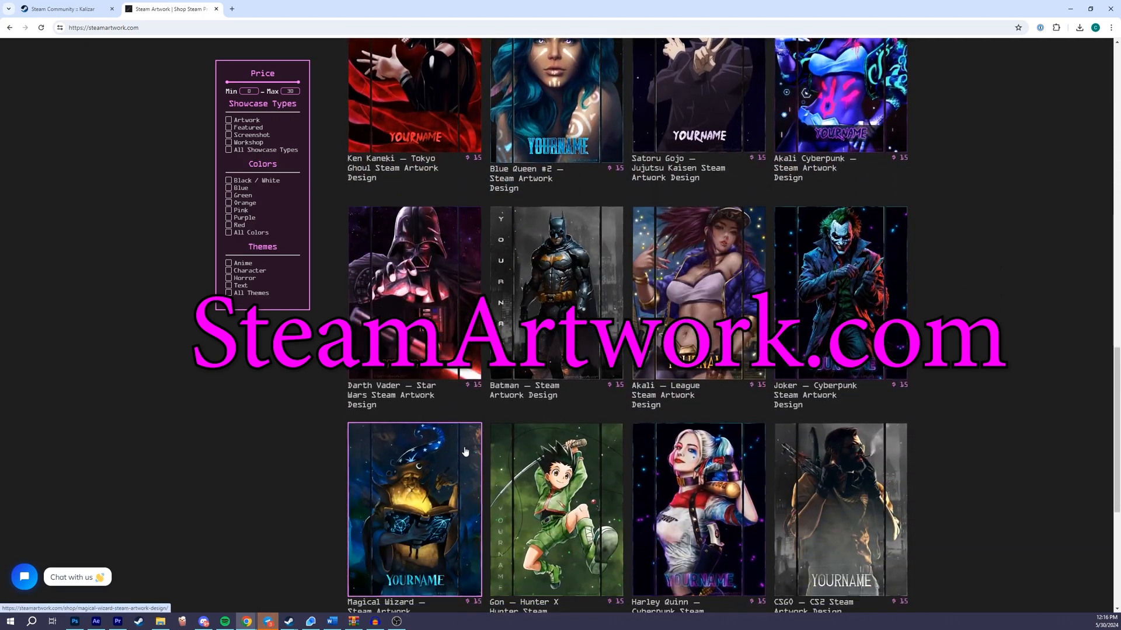
scroll(465, 452, "down", 2)
left_click(666, 422)
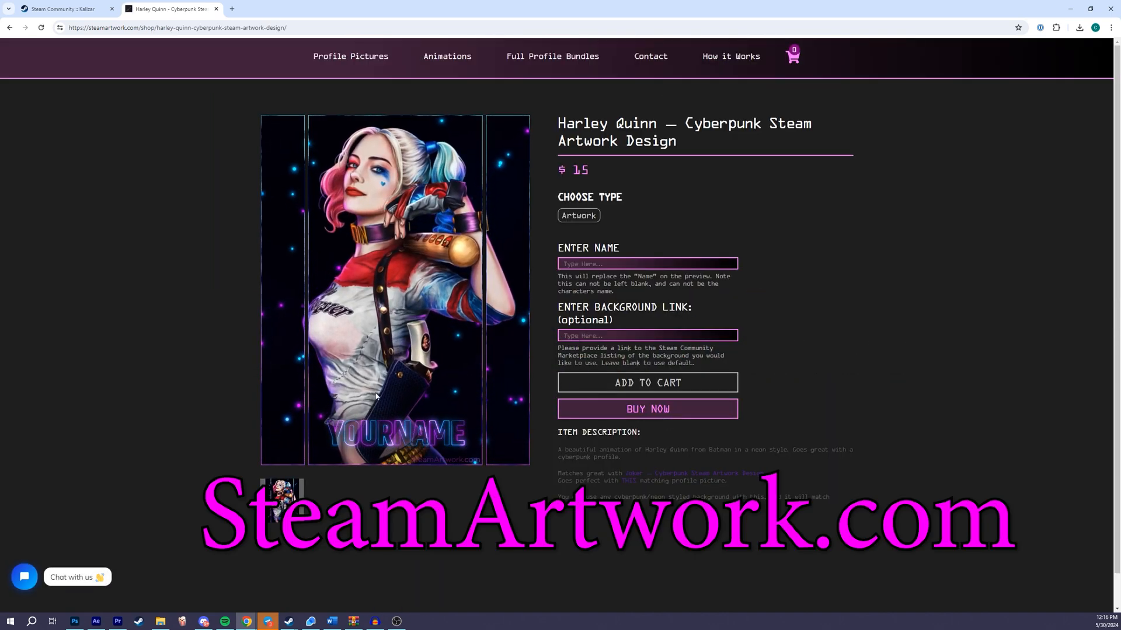
left_click(604, 263)
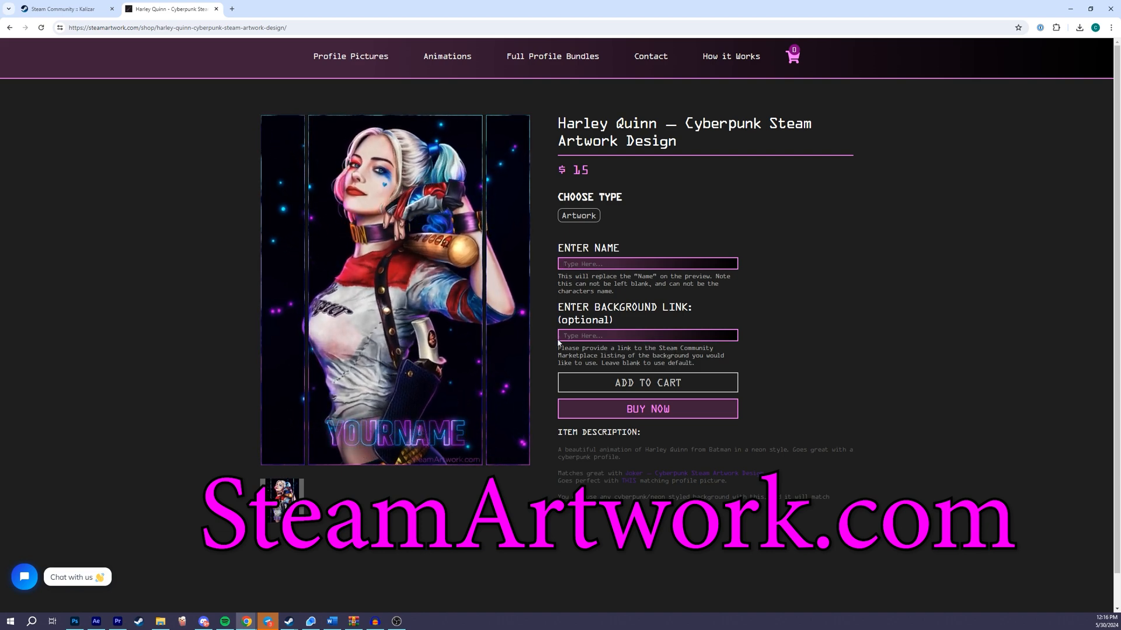
left_click(600, 335)
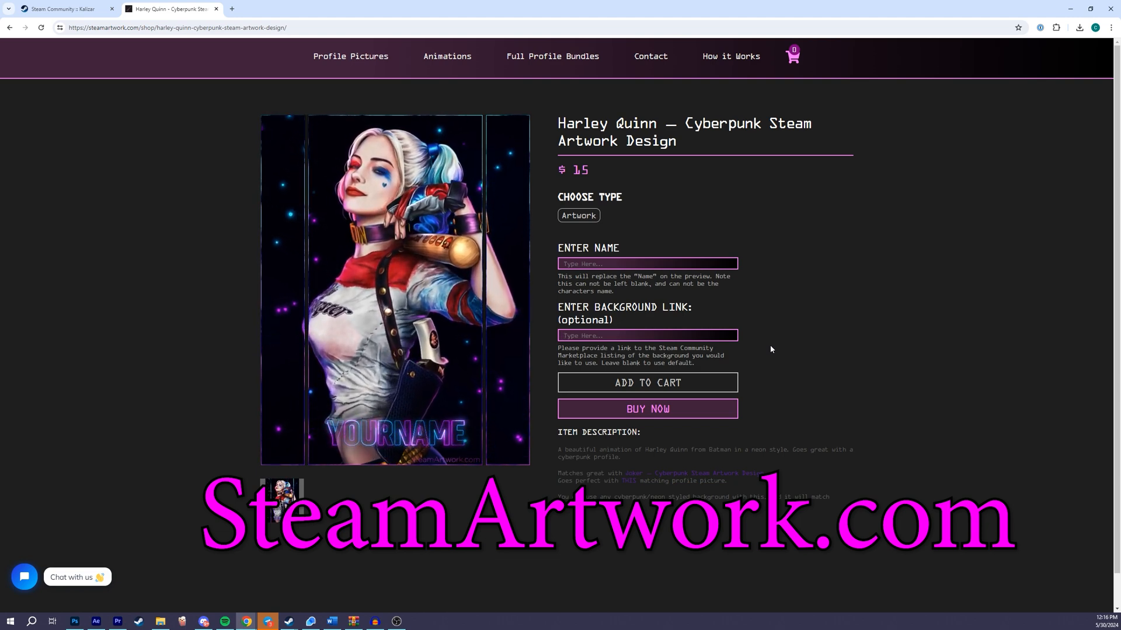
left_click(453, 63)
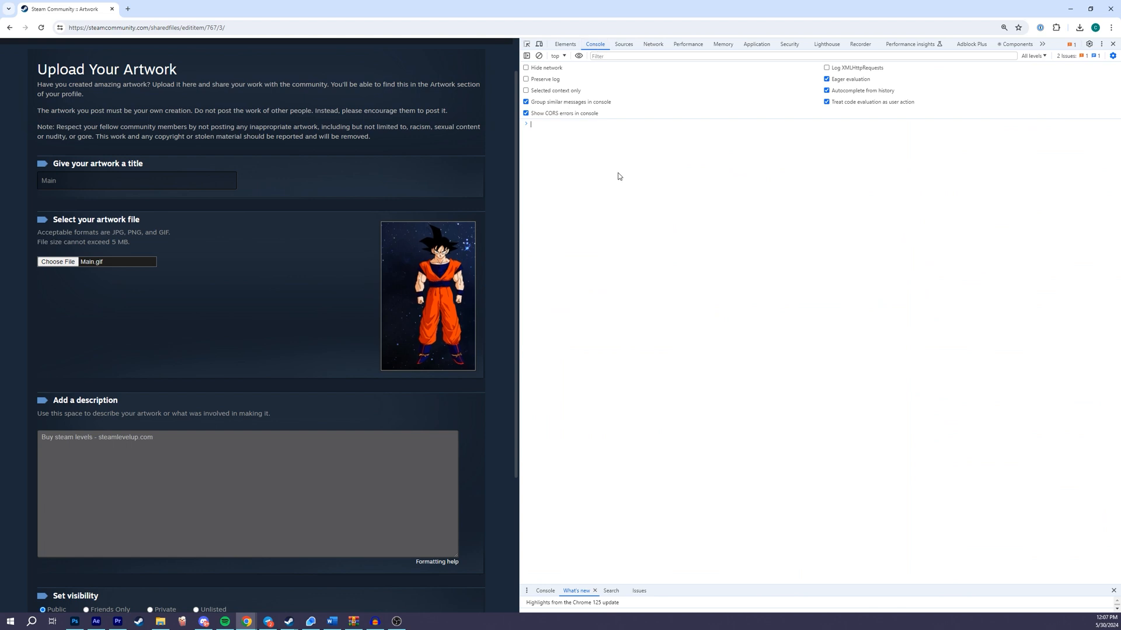
Run console code on the upload page setting image_width to 1000 and image_height to 1, and enter "allow pasting".
type("document.getElementsByName(\"image_width\")[0].value = 1000;document.getElementsByName(\"image_height\")[0].value = 1;")
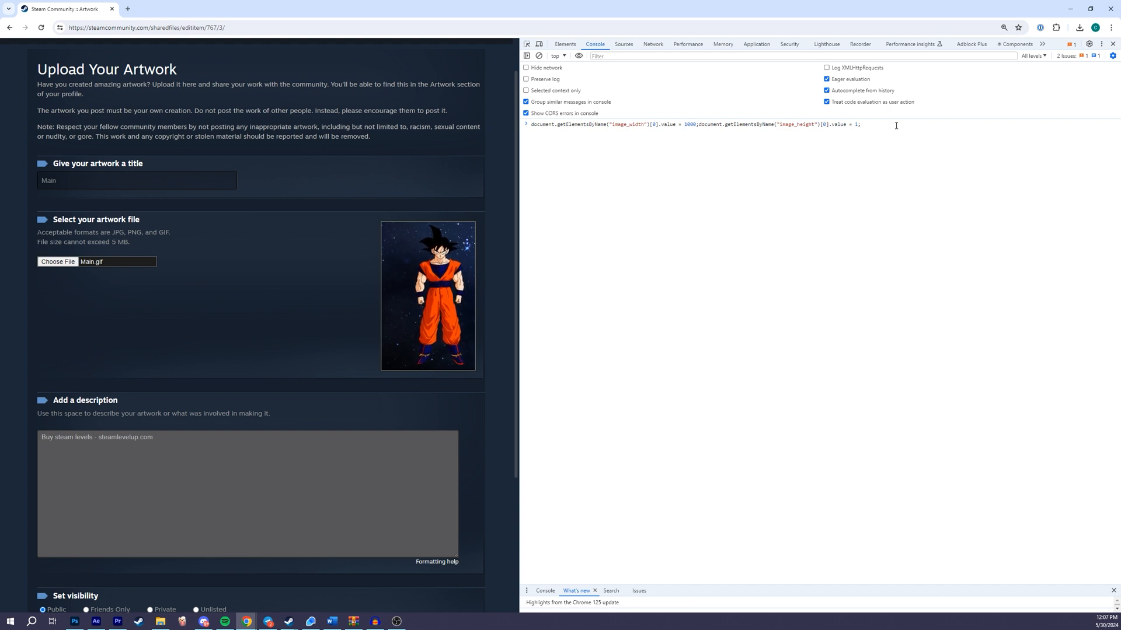
key("Return")
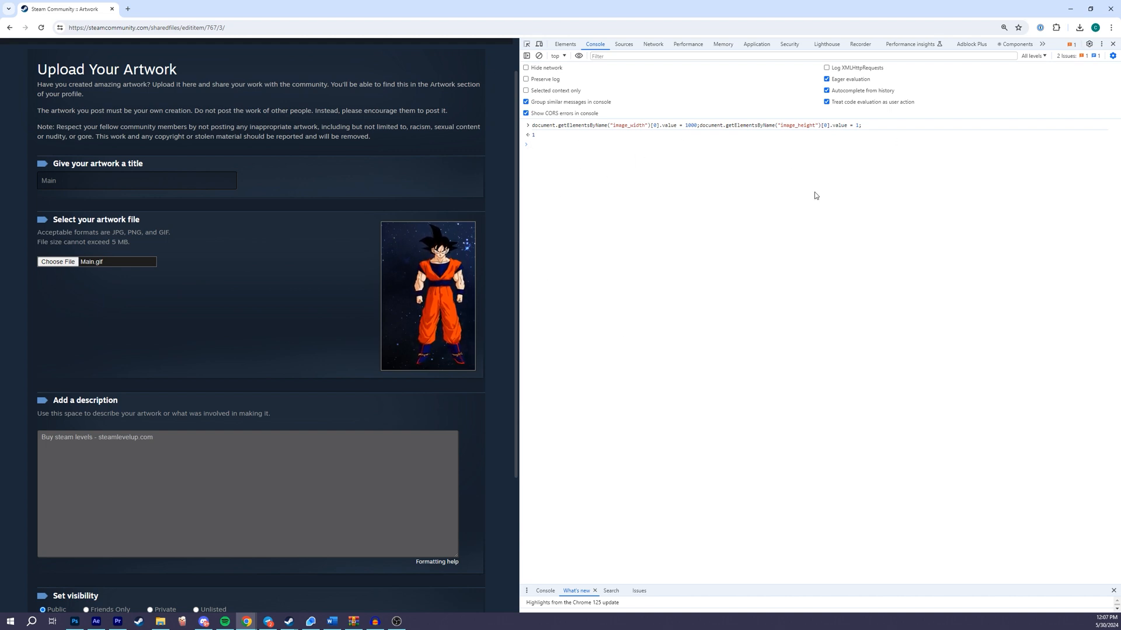
type("allow pasting")
key("Return")
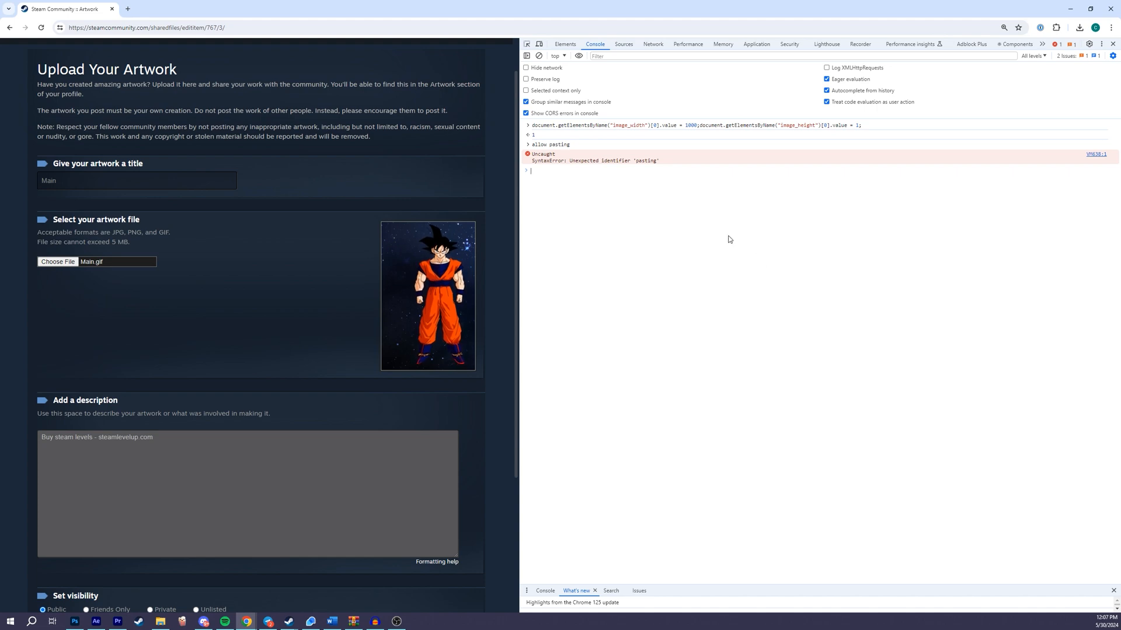
Close the developer tools and submit the Main artwork upload.
left_click(1112, 44)
scroll(693, 551, "down", 4)
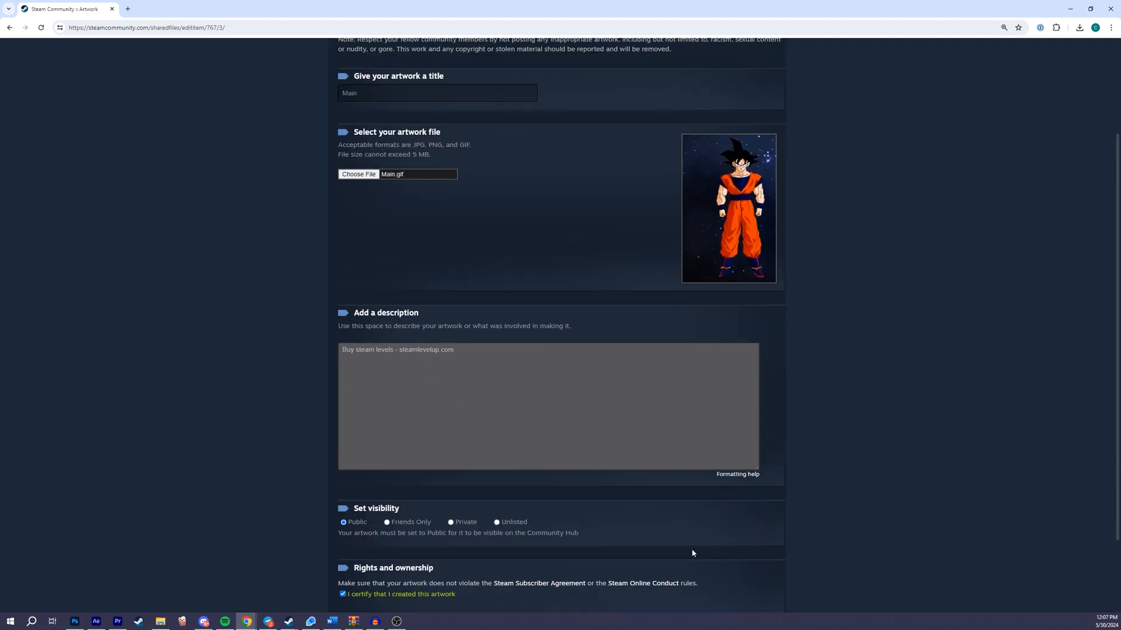
left_click(740, 540)
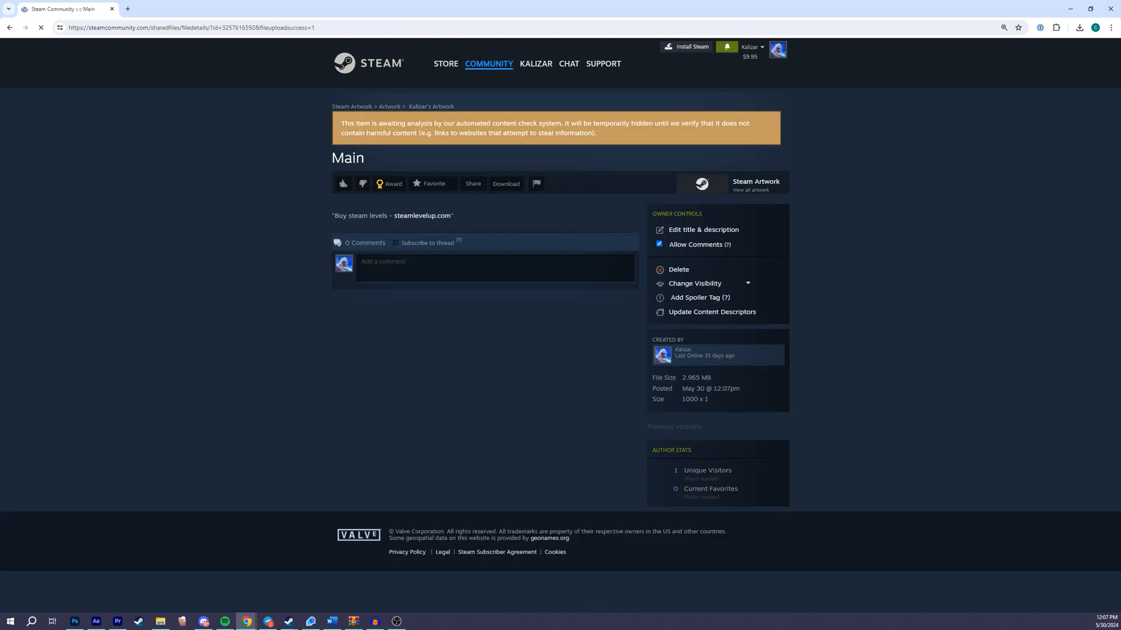
Start another artwork upload from the profile's artwork collection as Not Game Specific.
left_click(780, 51)
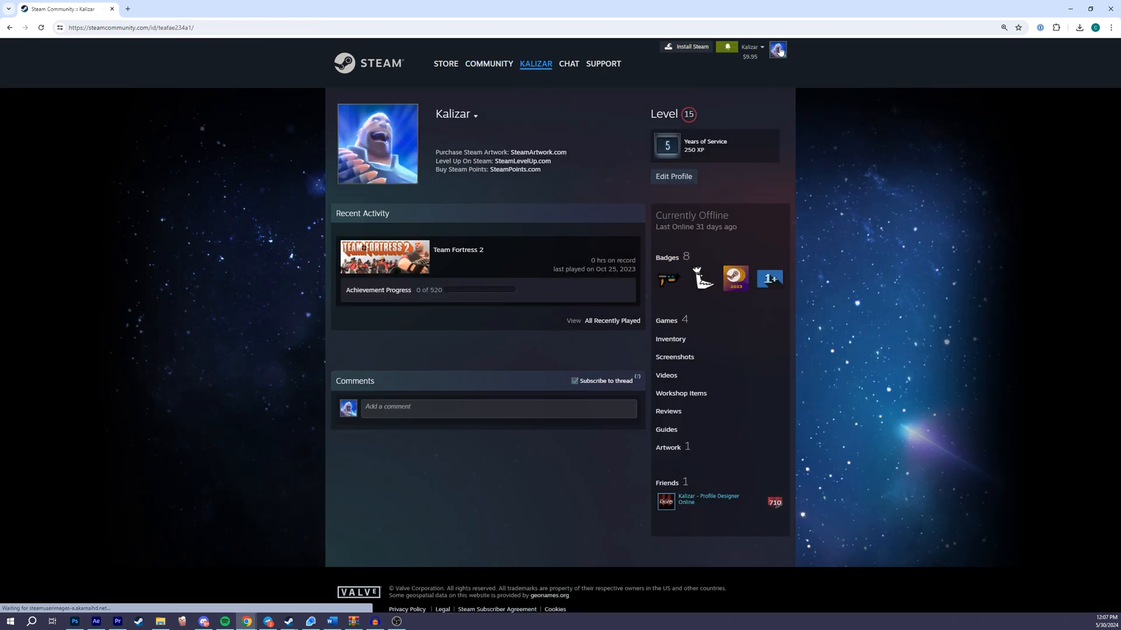
left_click(667, 448)
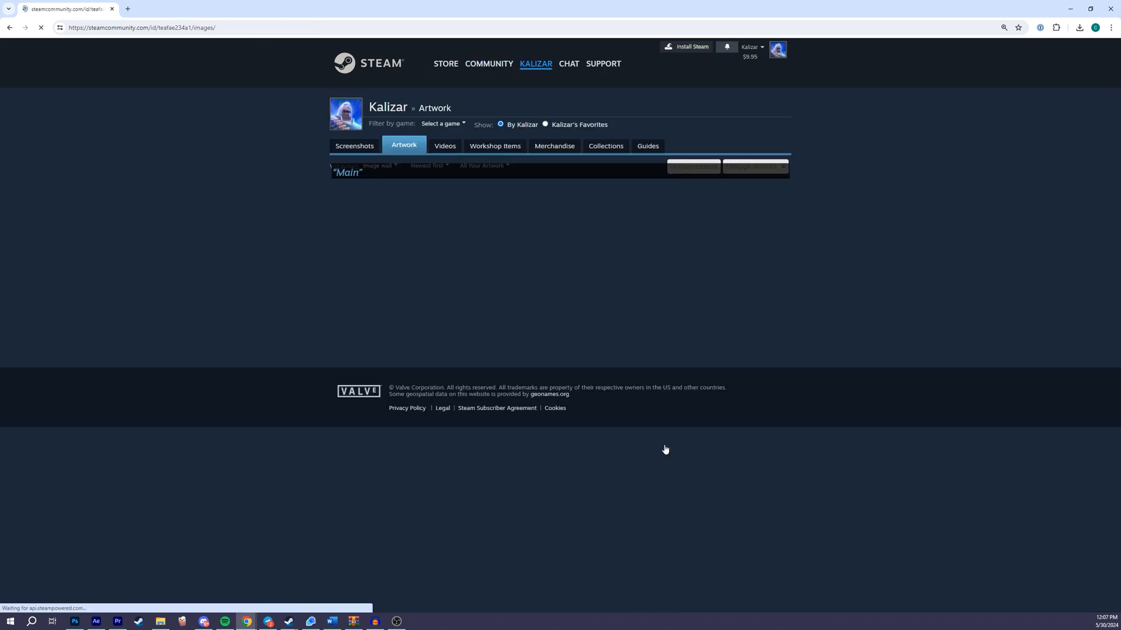
left_click(679, 167)
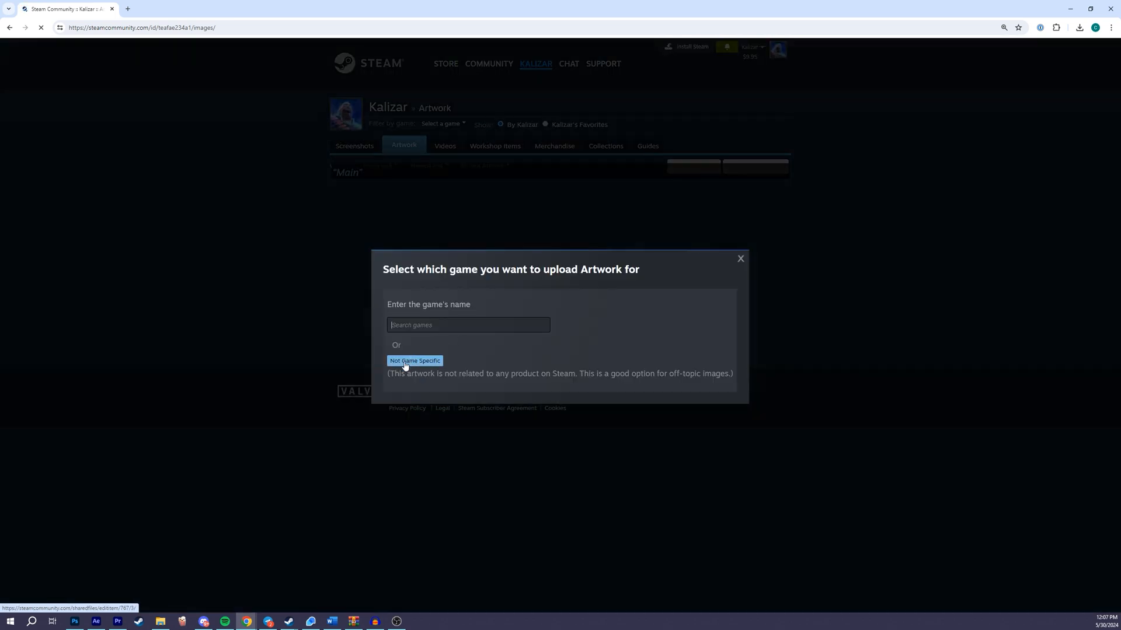
left_click(406, 365)
Title the new artwork "Right" and choose Right.gif from the Project Folder as its file.
scroll(344, 500, "down", 3)
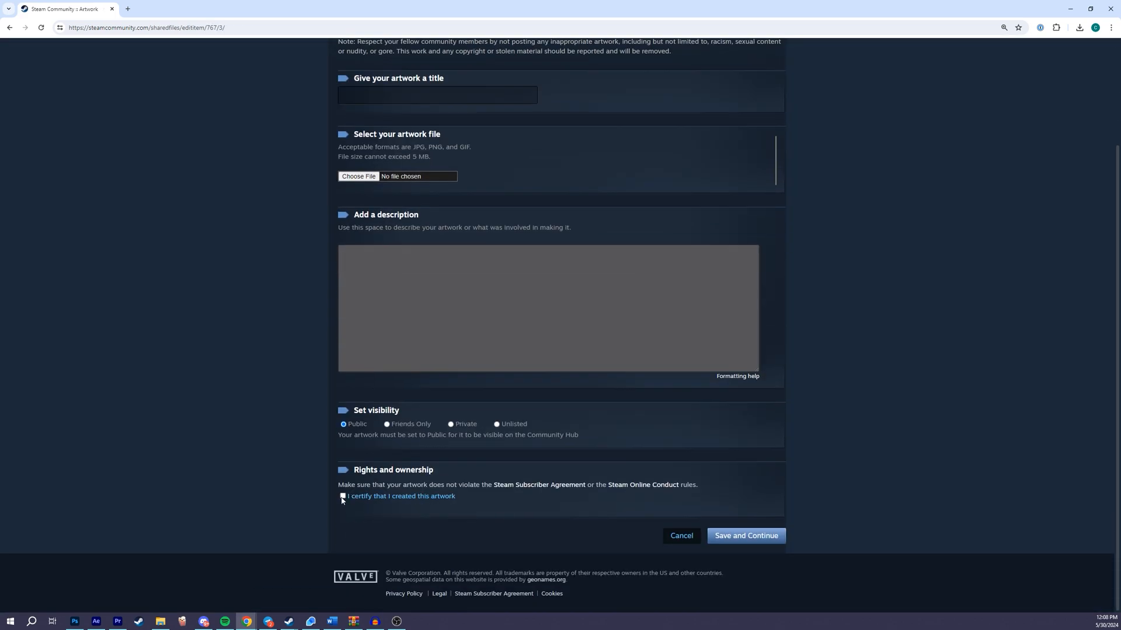
scroll(356, 427, "up", 3)
left_click(407, 223)
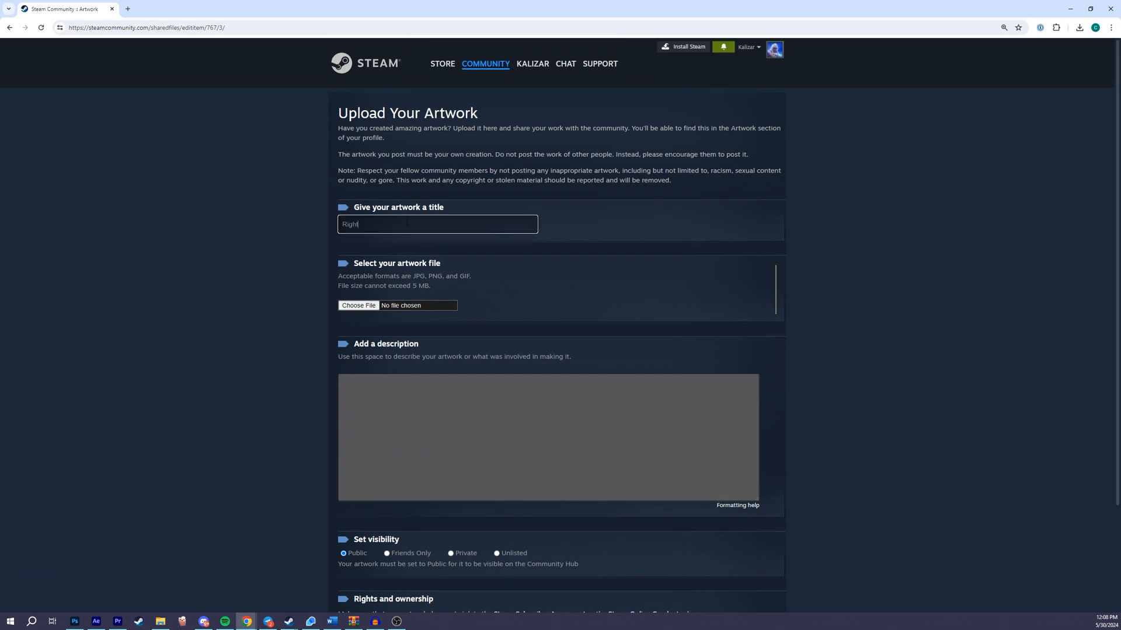
left_click(357, 305)
double_click(572, 198)
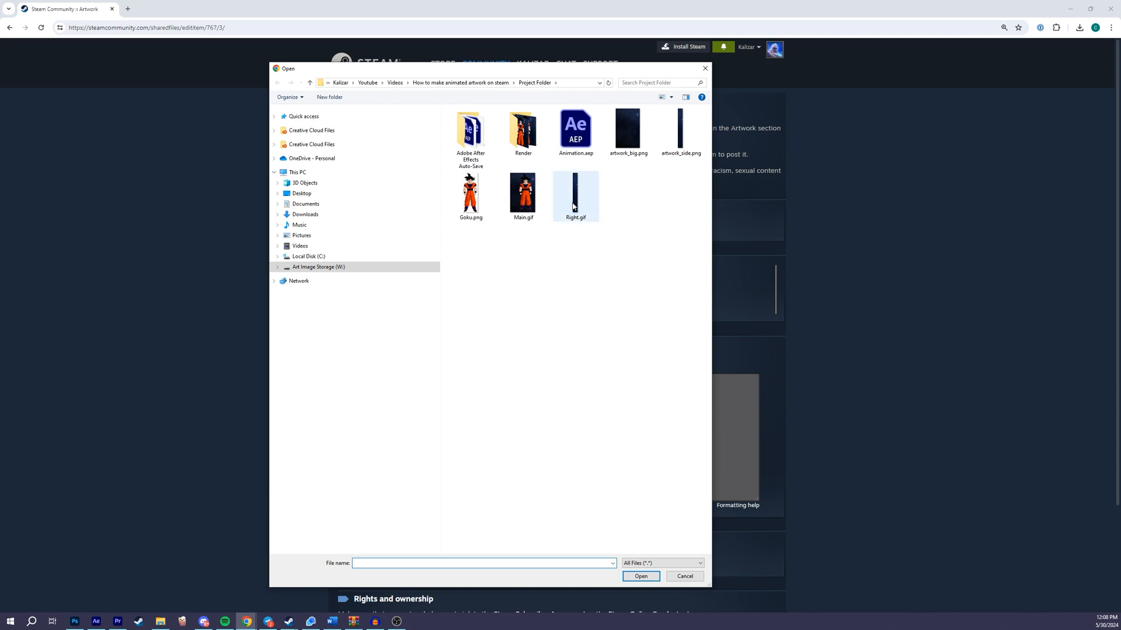
Inspect the upload page and run the console code setting image_width to 1000 and image_height to 1 for Right.gif.
scroll(514, 307, "down", 4)
right_click(473, 305)
left_click(542, 503)
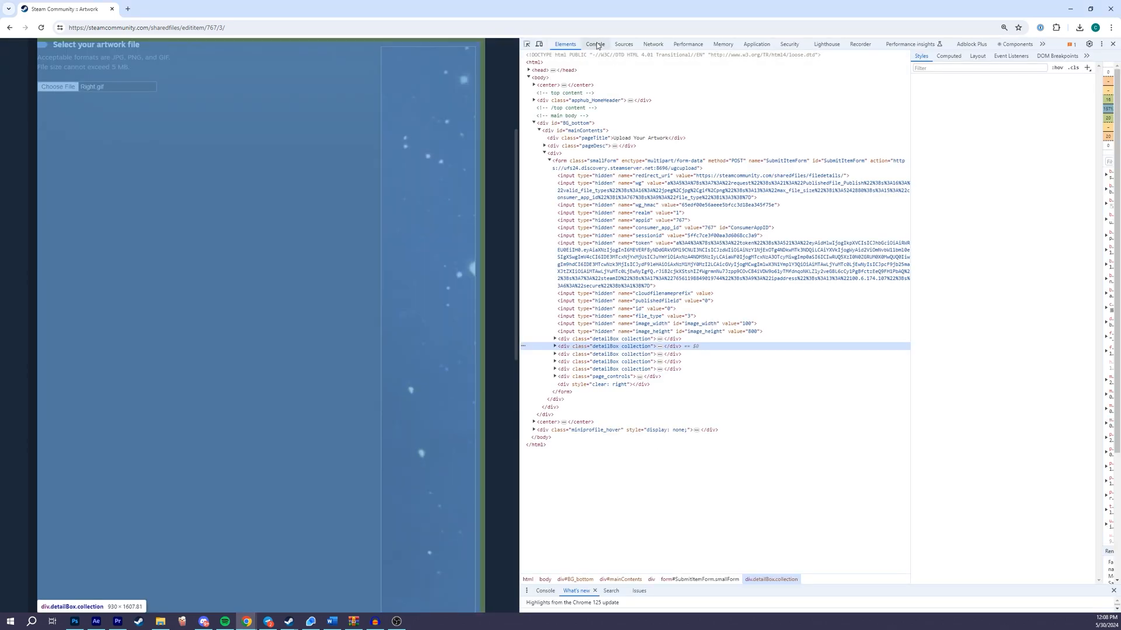
left_click(596, 43)
type("document.getElementsByName(\"image_width\")[0].value = 1000;document.getElementsByName(\"image_height\")[0].value = 1;")
key("Return")
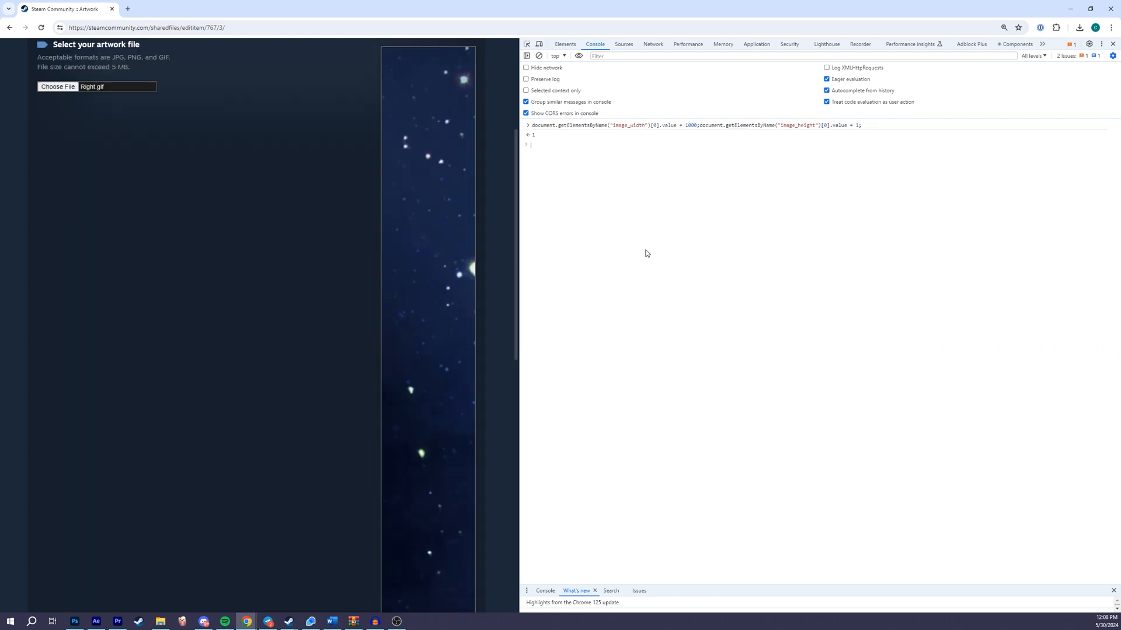
Close the developer tools, certify having created the artwork, and submit the Right upload.
left_click(1113, 44)
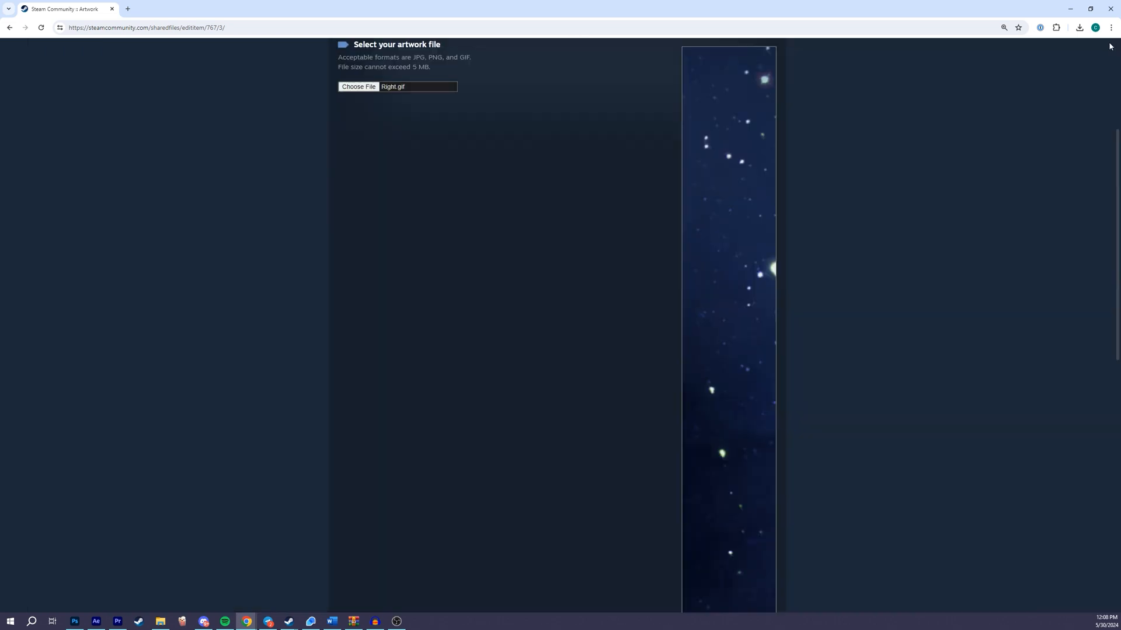
scroll(508, 282, "down", 8)
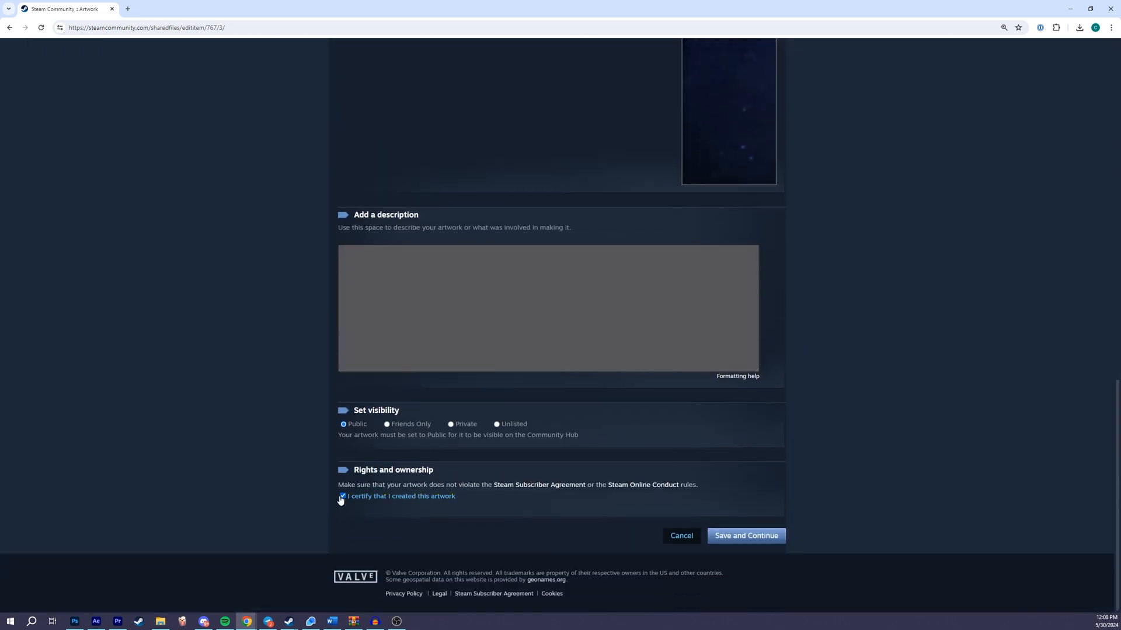
left_click(748, 538)
right_click(747, 538)
left_click(937, 307)
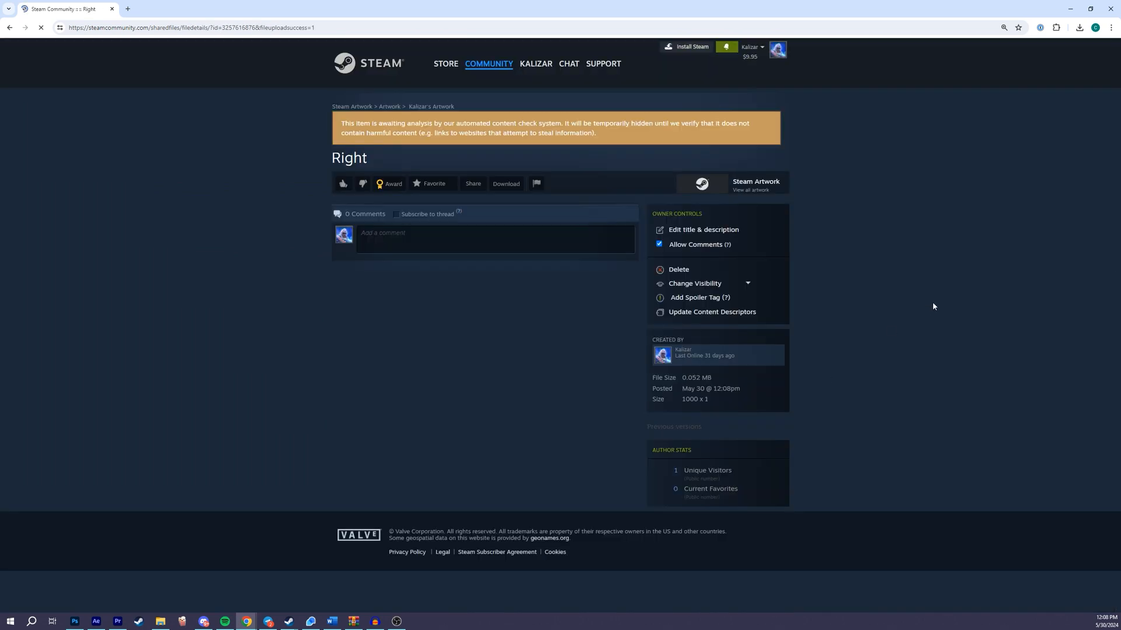
Edit the profile's featured showcase and set its type to Artwork Showcase.
left_click(776, 52)
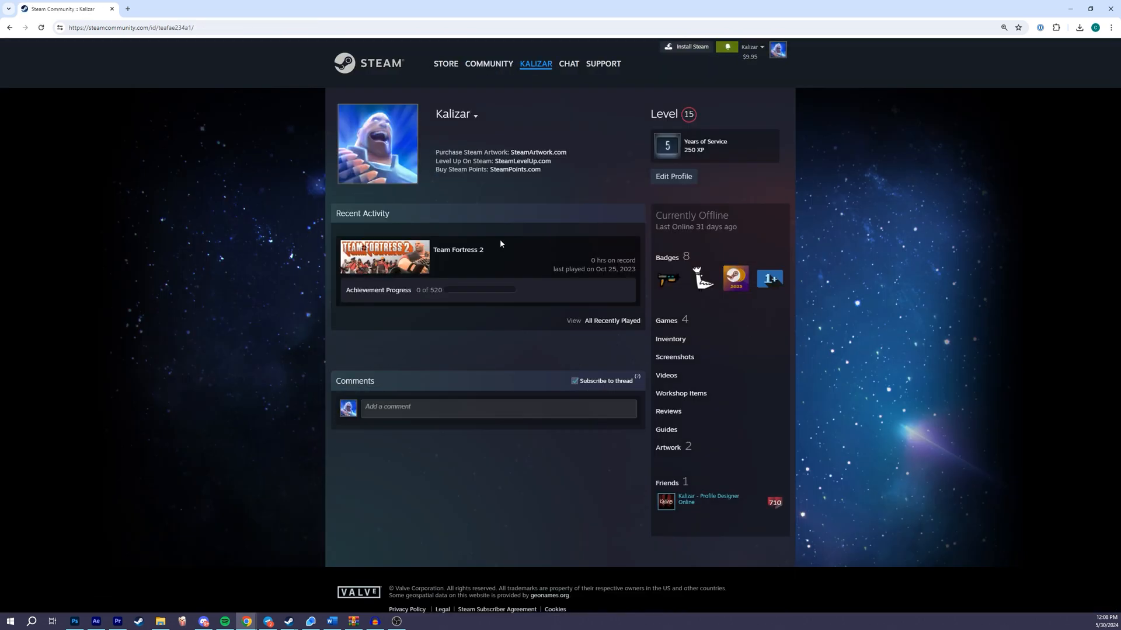
left_click(672, 177)
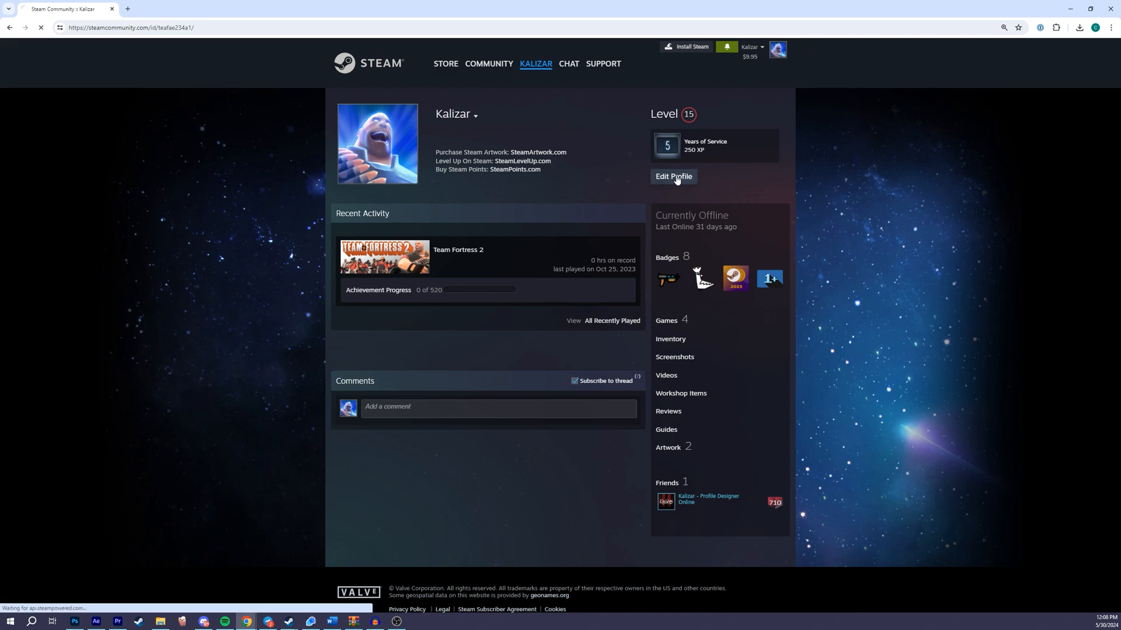
left_click(358, 284)
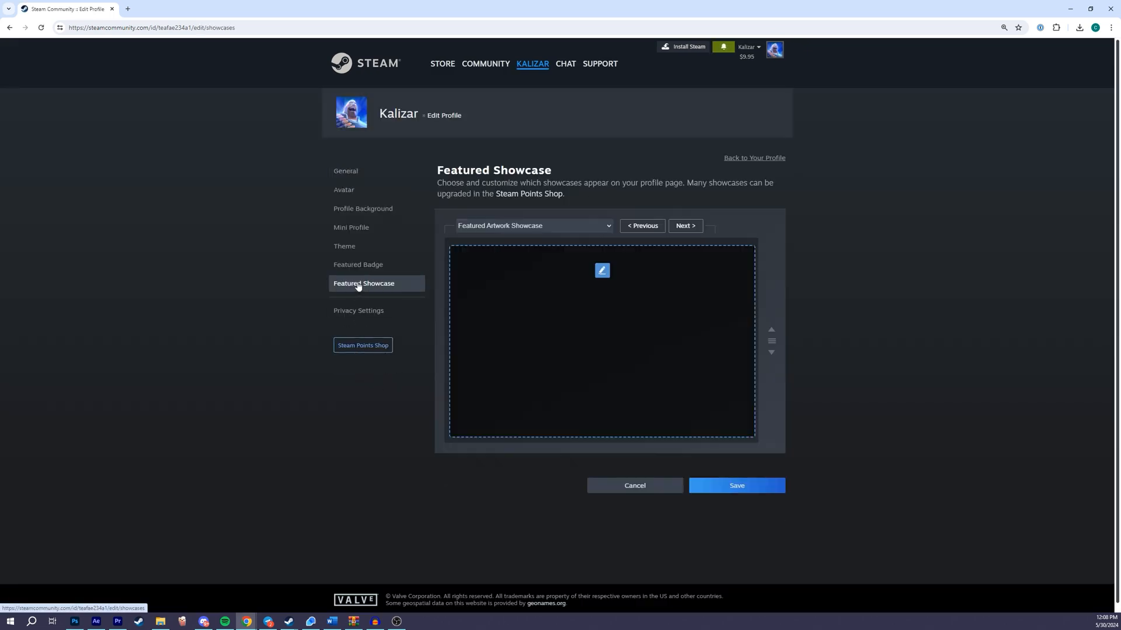
left_click(531, 226)
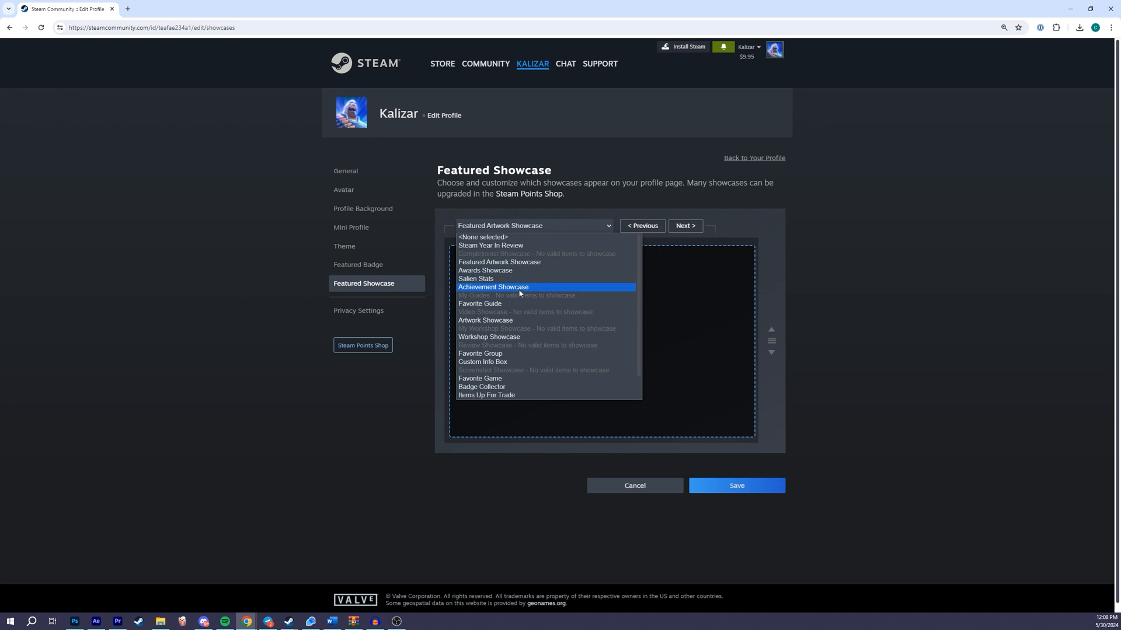
left_click(514, 320)
Feature the Main artwork in the large slot and Right in the first side slot, and save the showcase.
left_click(573, 328)
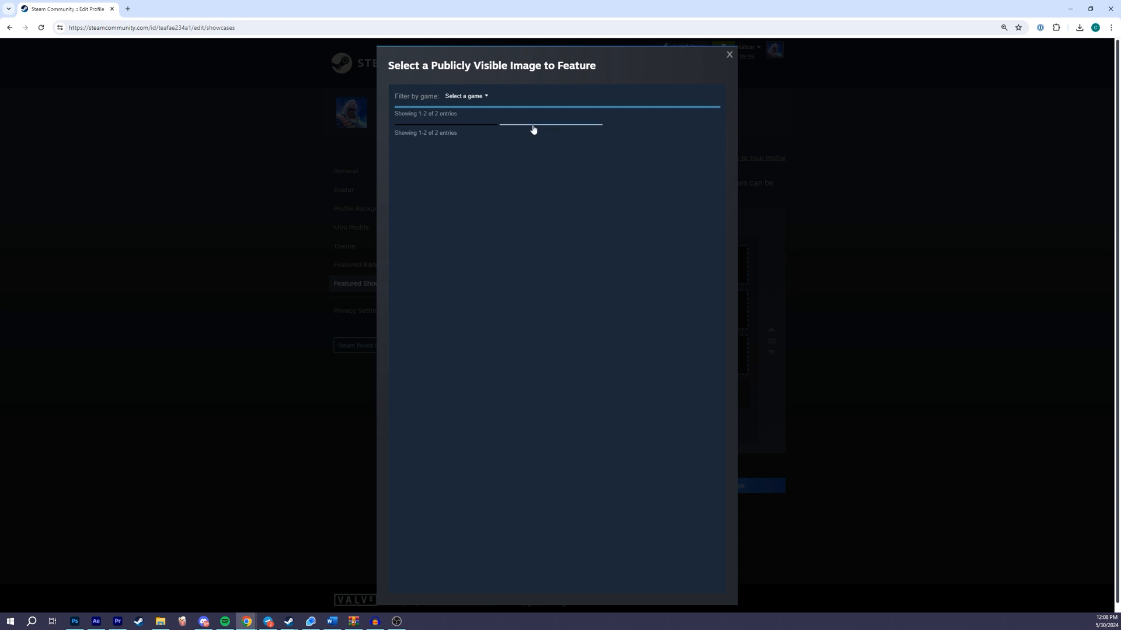
left_click(529, 127)
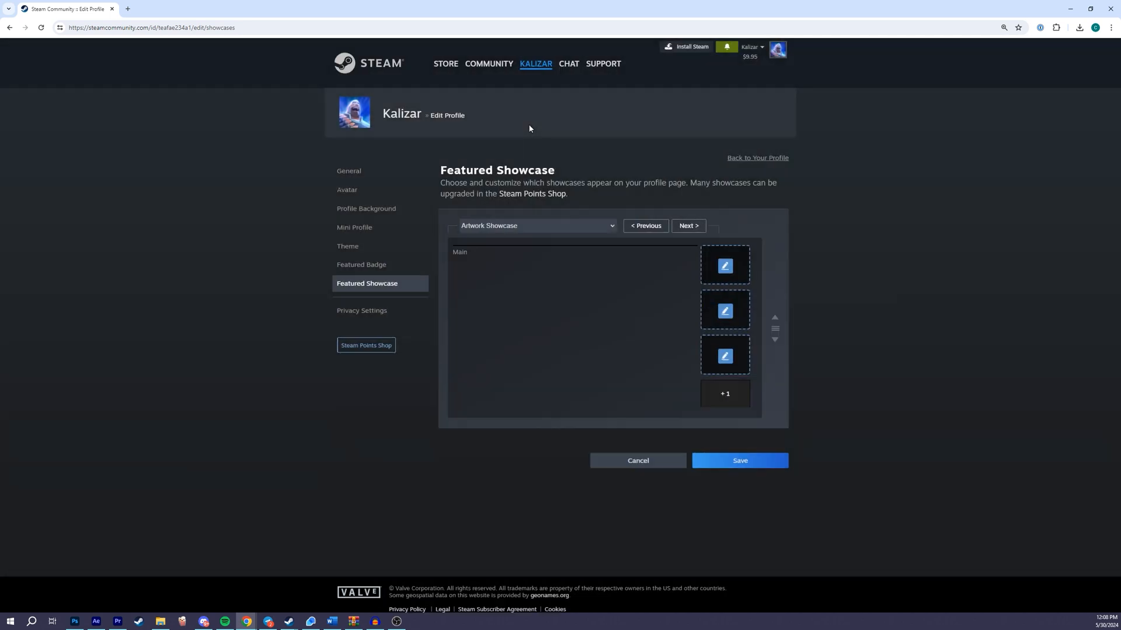
left_click(721, 252)
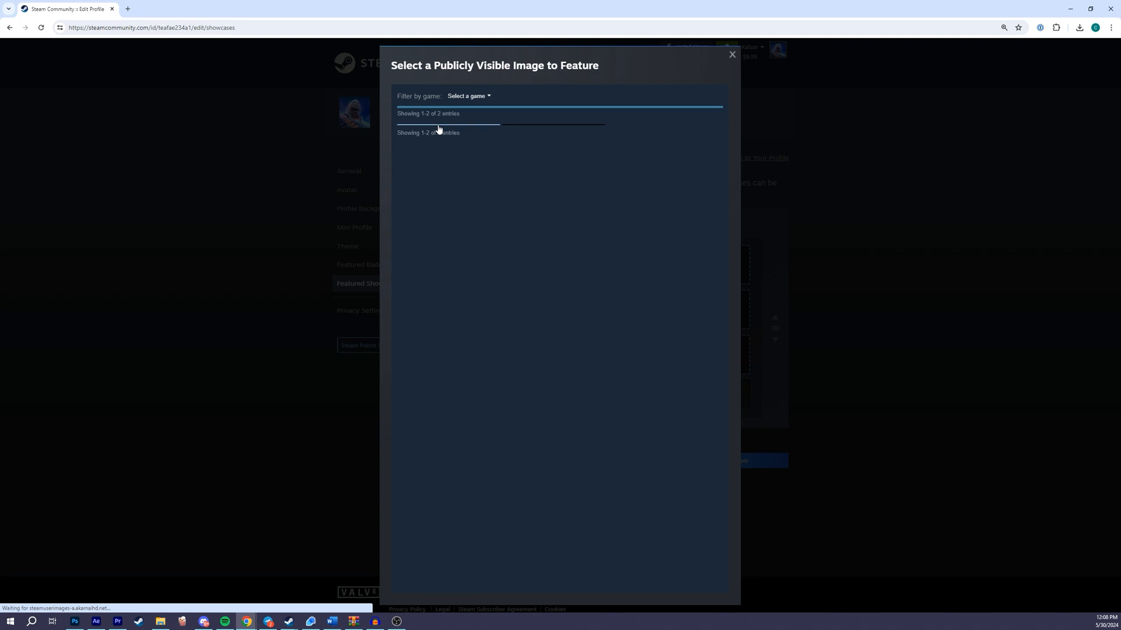
left_click(439, 126)
left_click(736, 385)
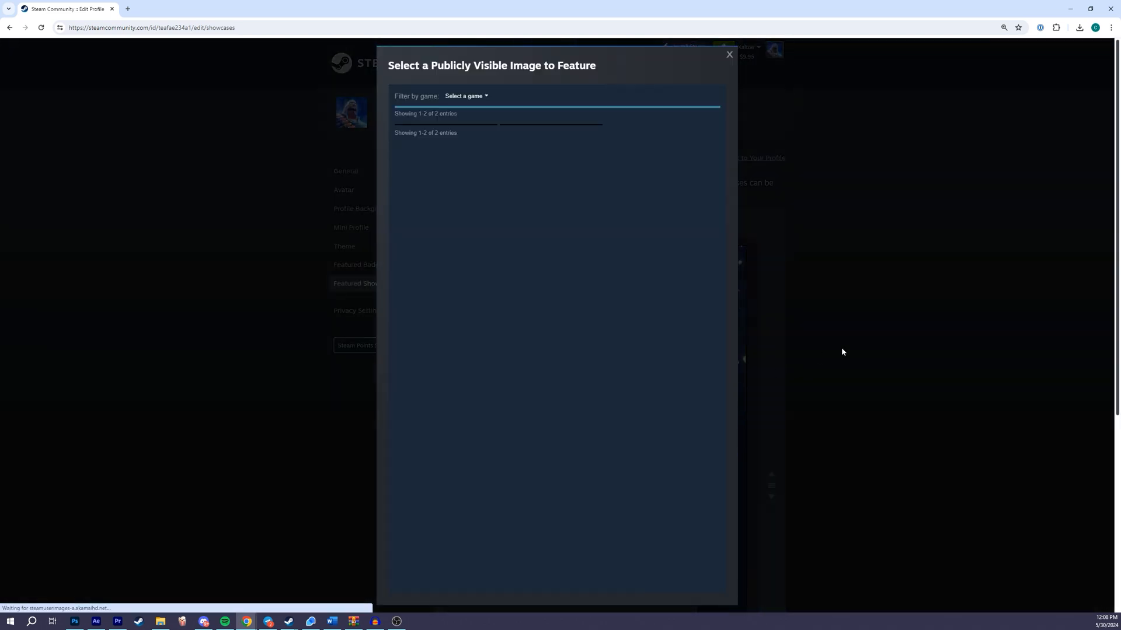
left_click(842, 348)
scroll(776, 432, "down", 5)
left_click(742, 484)
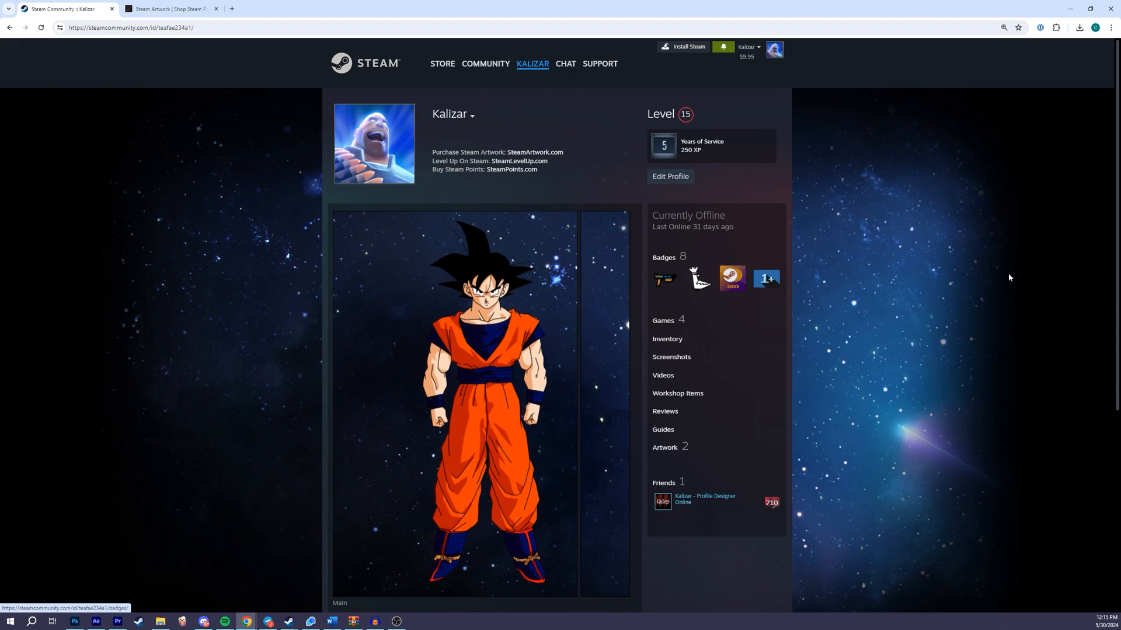
Review the animated artwork showcase on the profile page.
scroll(557, 386, "down", 1)
scroll(526, 376, "down", 1)
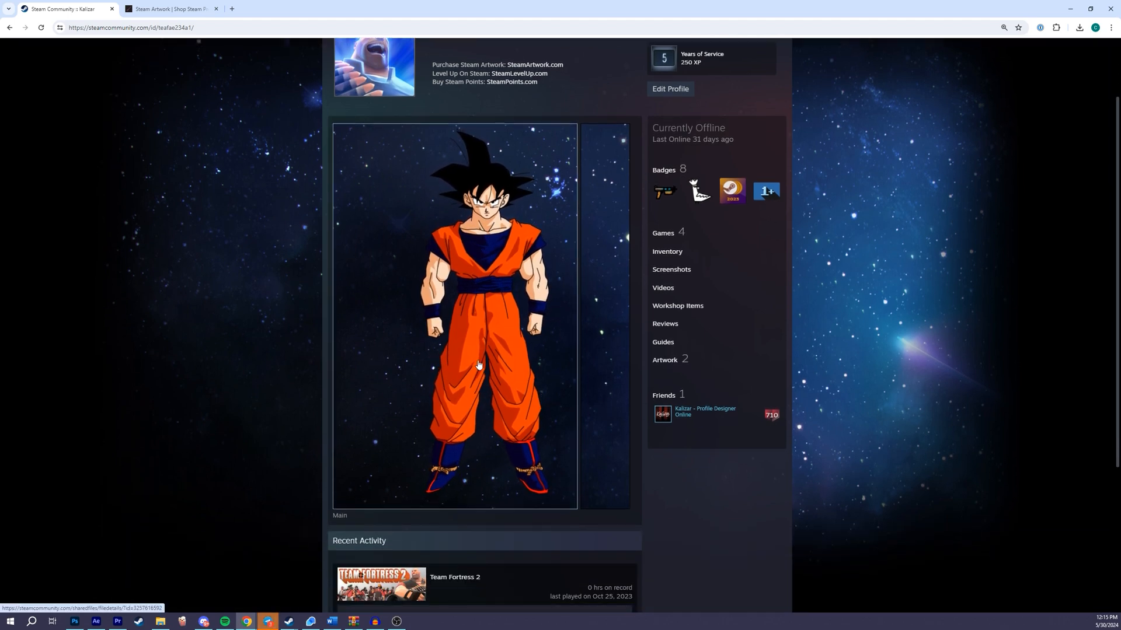
scroll(500, 363, "up", 2)
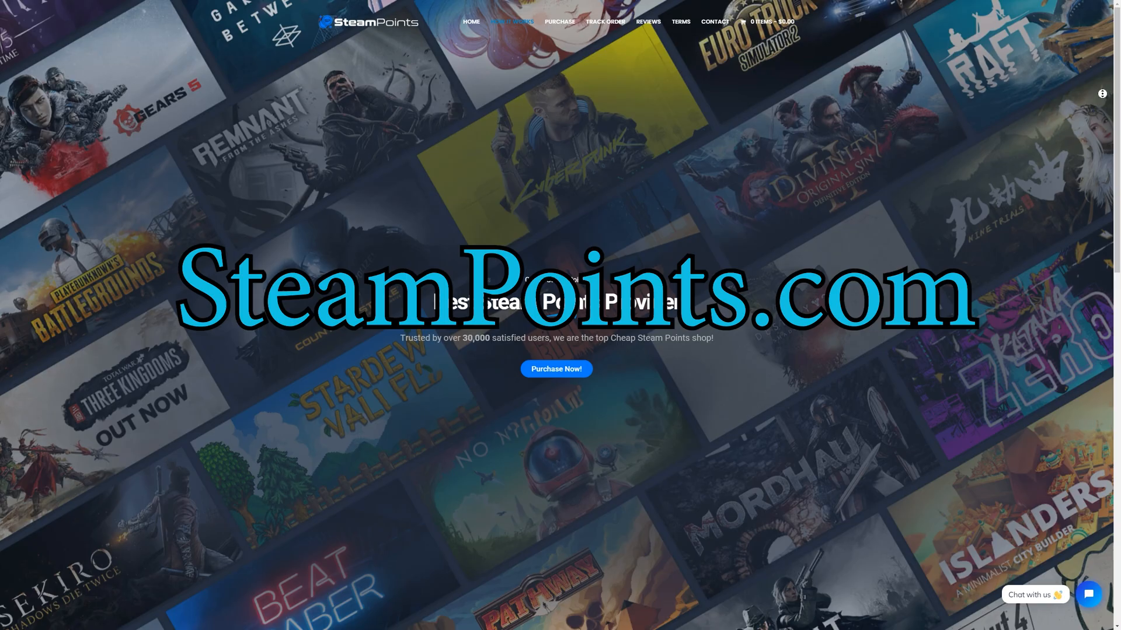
Examine the ordering process and the Steam Points packages with their prices on SteamPoints.com.
scroll(1102, 97, "down", 15)
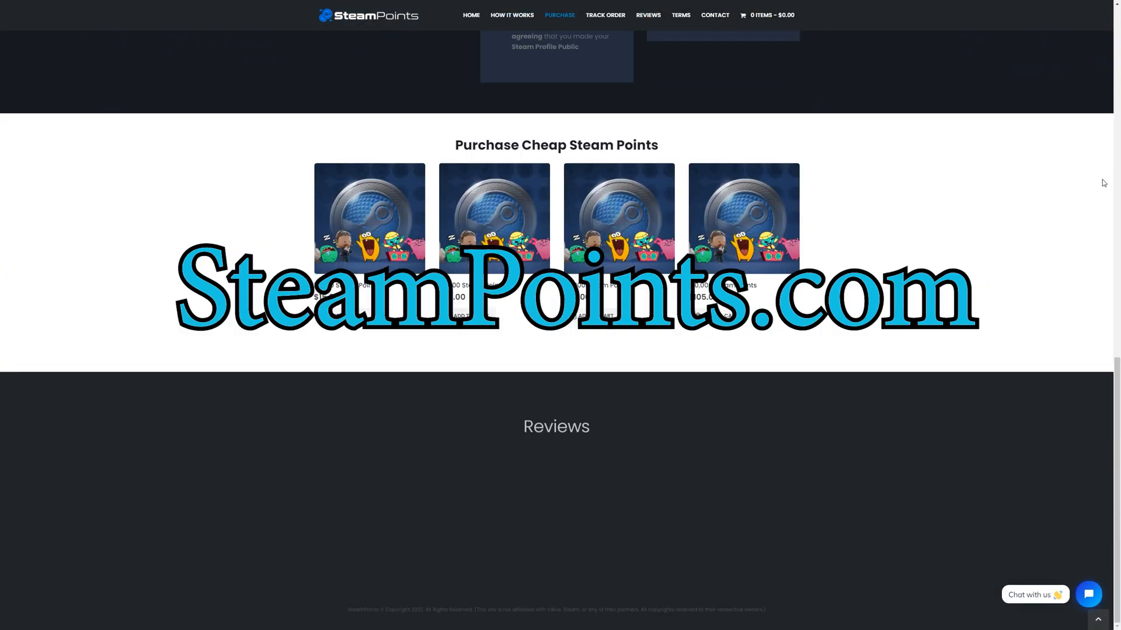
scroll(1102, 183, "up", 2)
scroll(1102, 183, "up", 2)
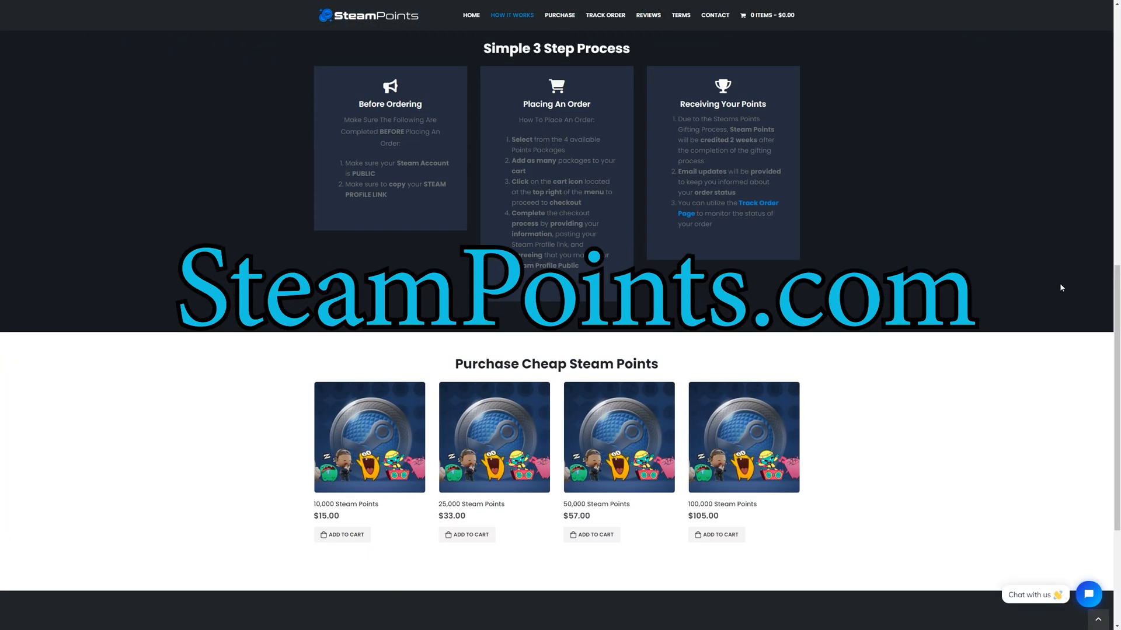
left_click_drag(314, 502, 737, 527)
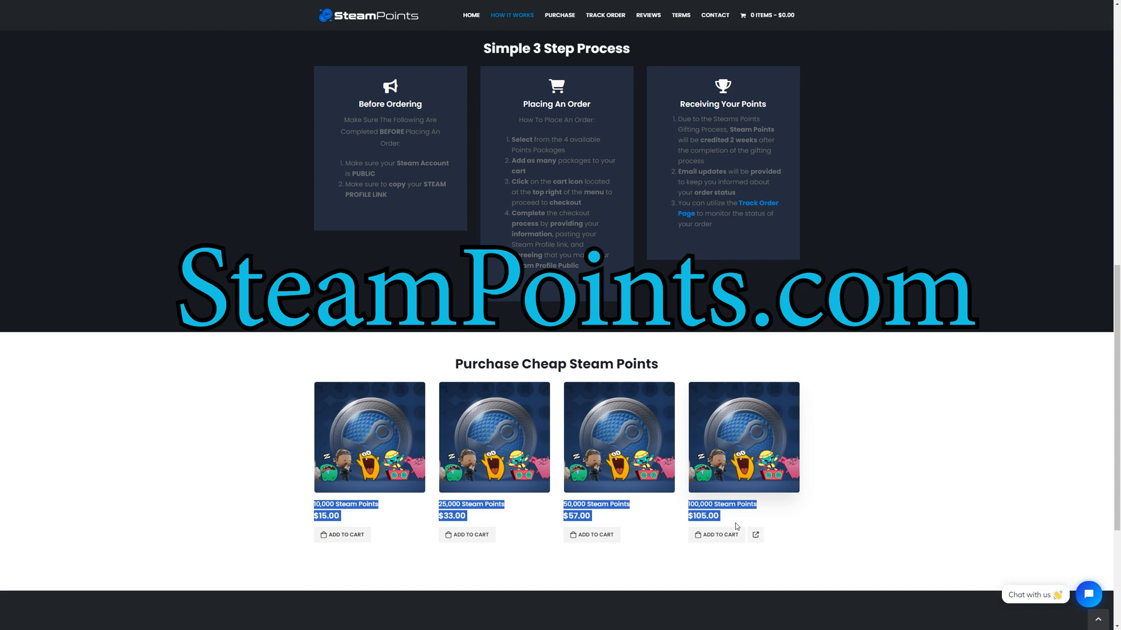
left_click(1071, 412)
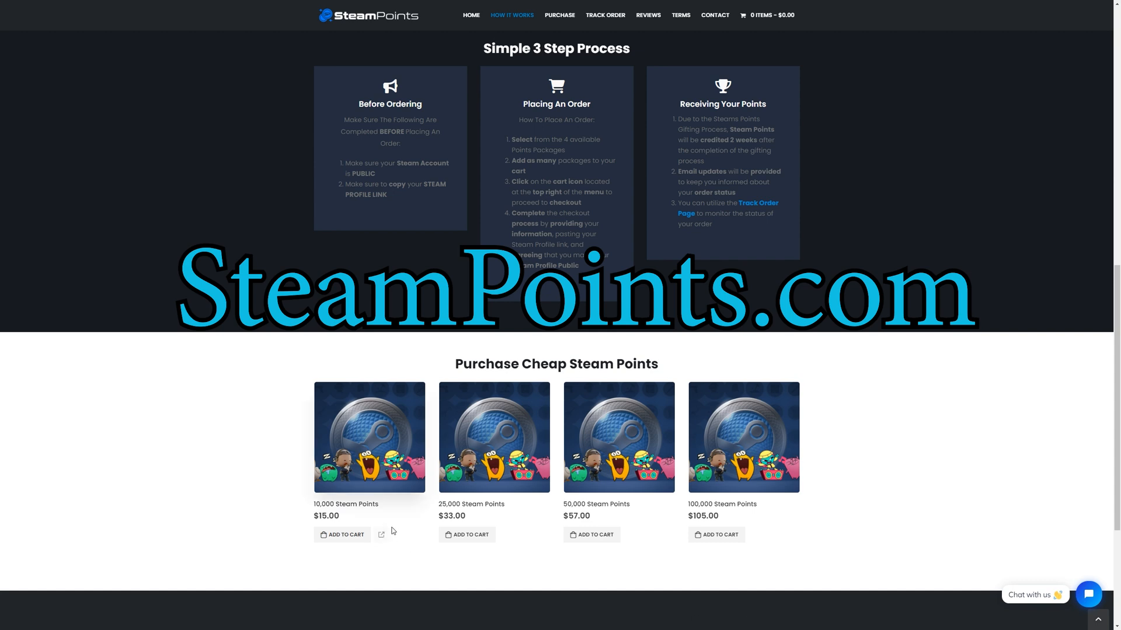
left_click(299, 503)
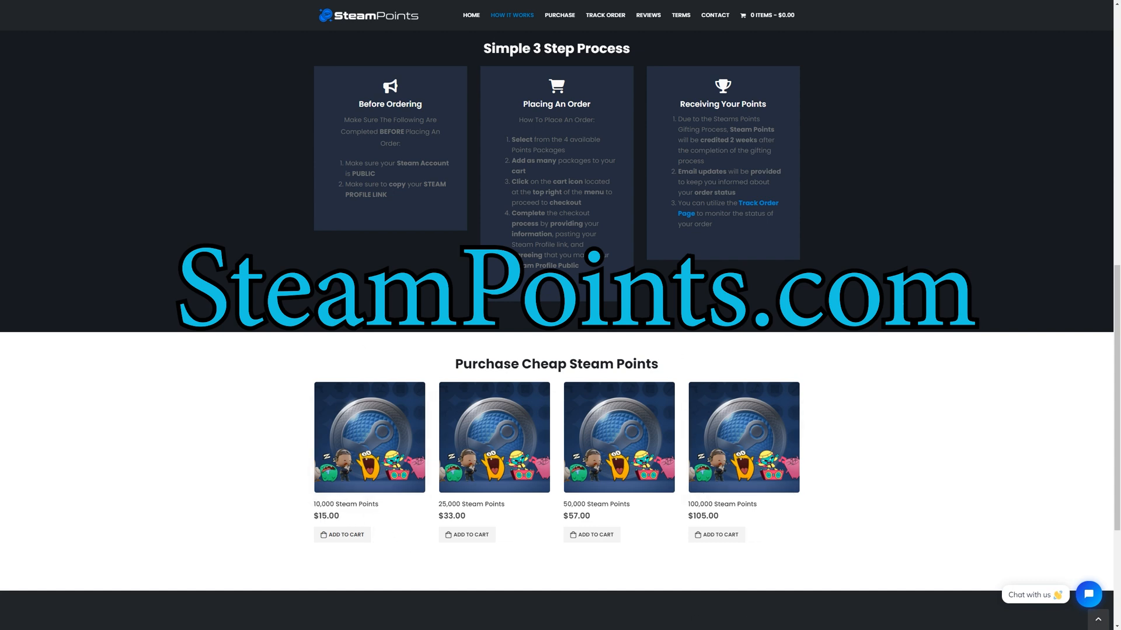